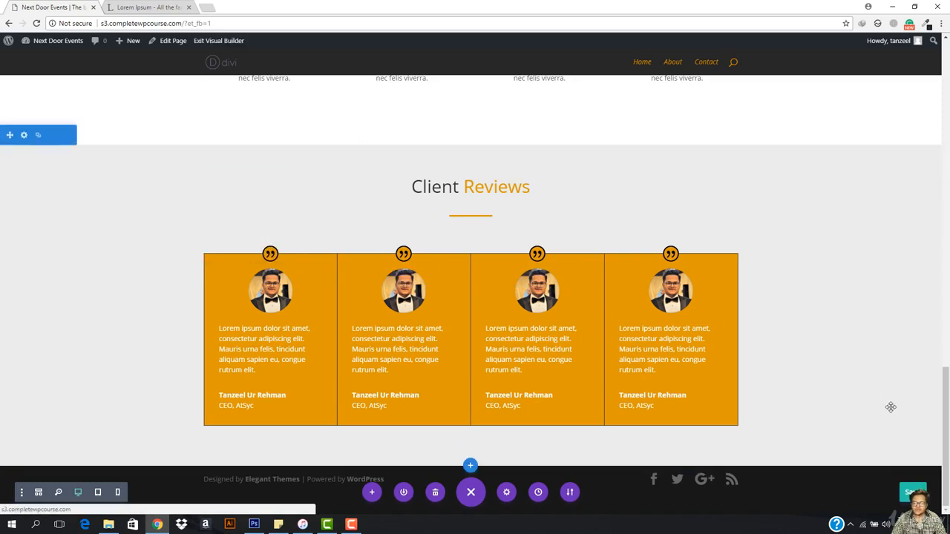
- Leave the home page's visual builder, look over the published home page, and open the About page in the visual builder
left_click(212, 43)
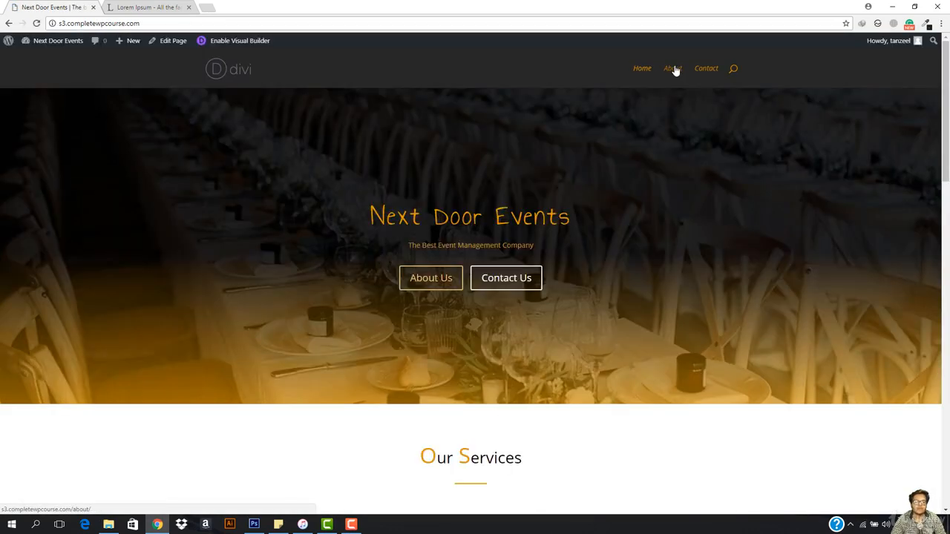
scroll(616, 195, "down", 10)
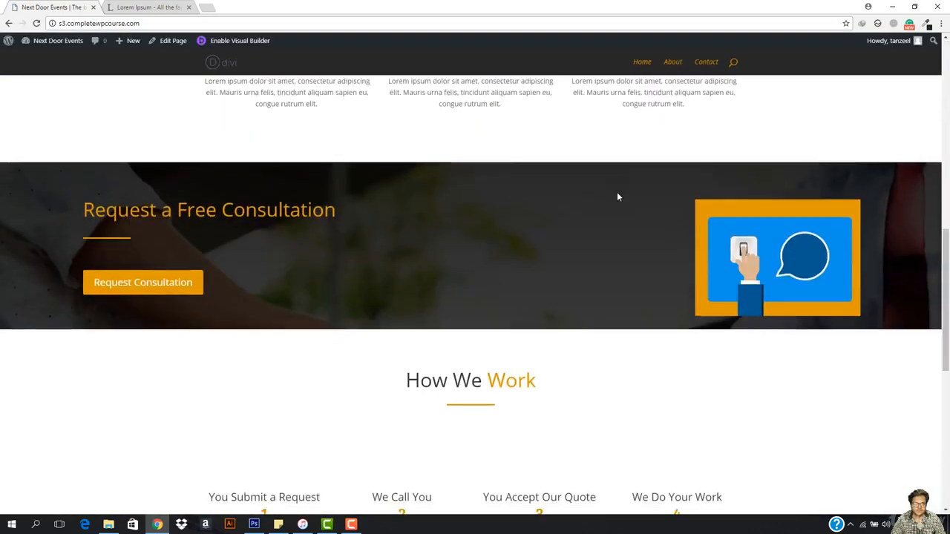
scroll(616, 195, "down", 5)
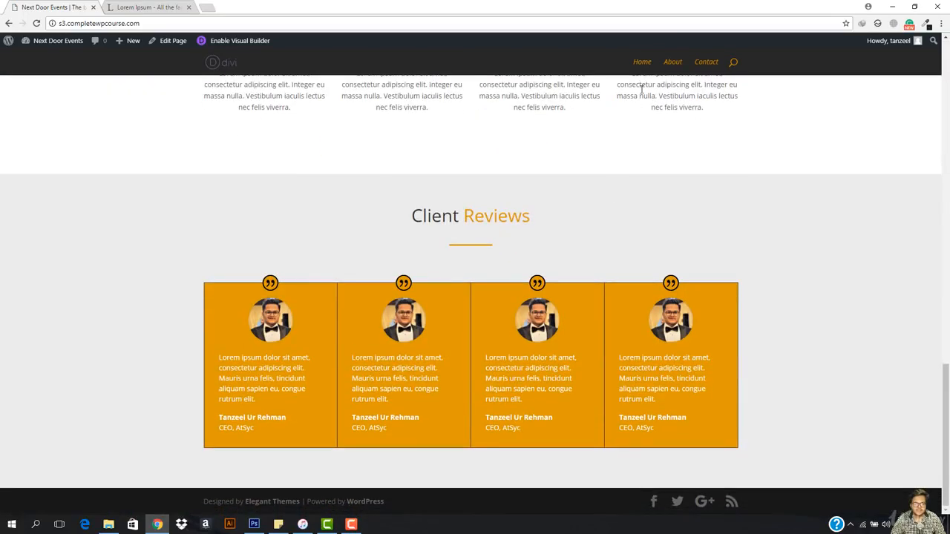
left_click(671, 68)
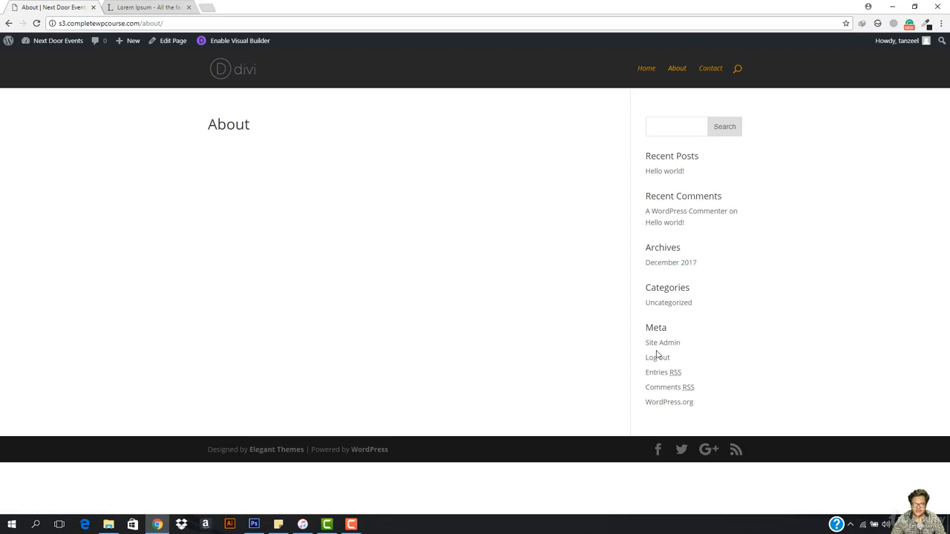
left_click(250, 46)
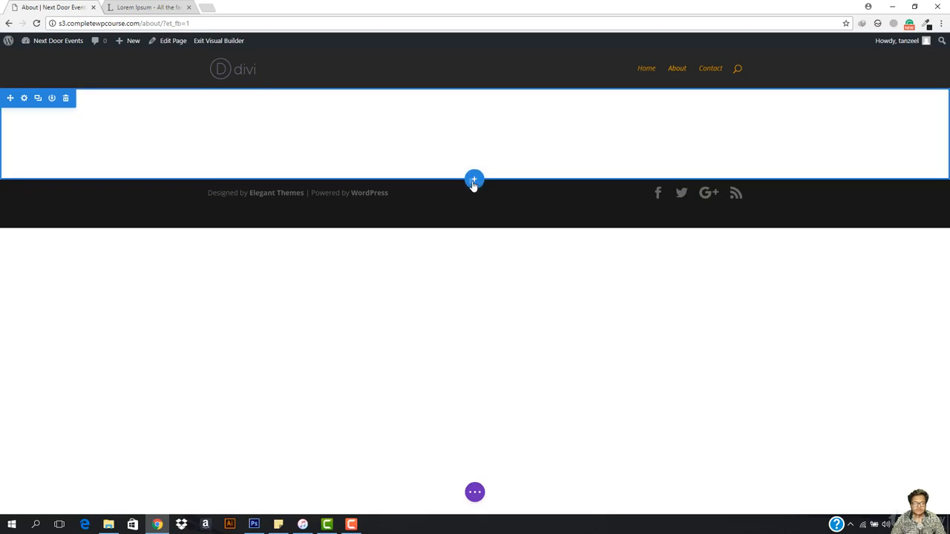
- Add a new section with a single-column row and insert a Text module in it
left_click(473, 182)
left_click(407, 146)
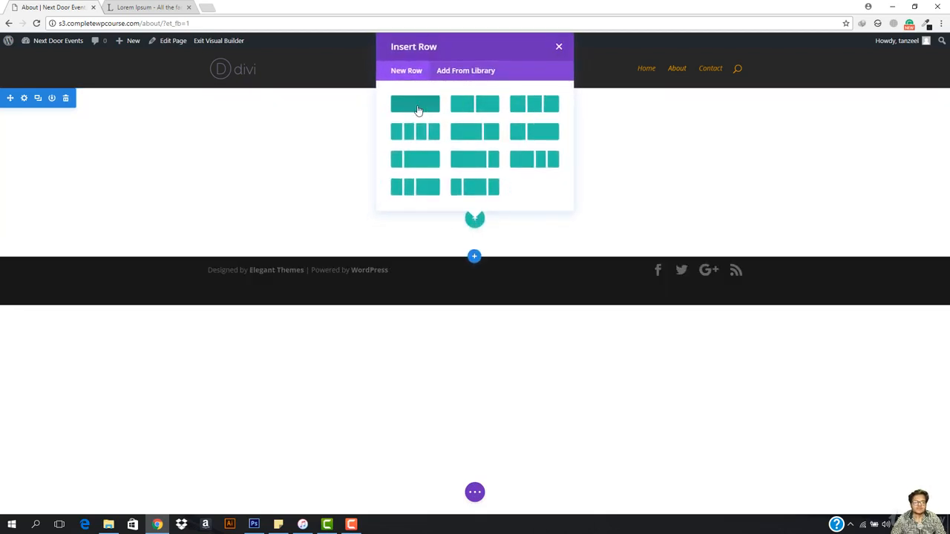
left_click(415, 105)
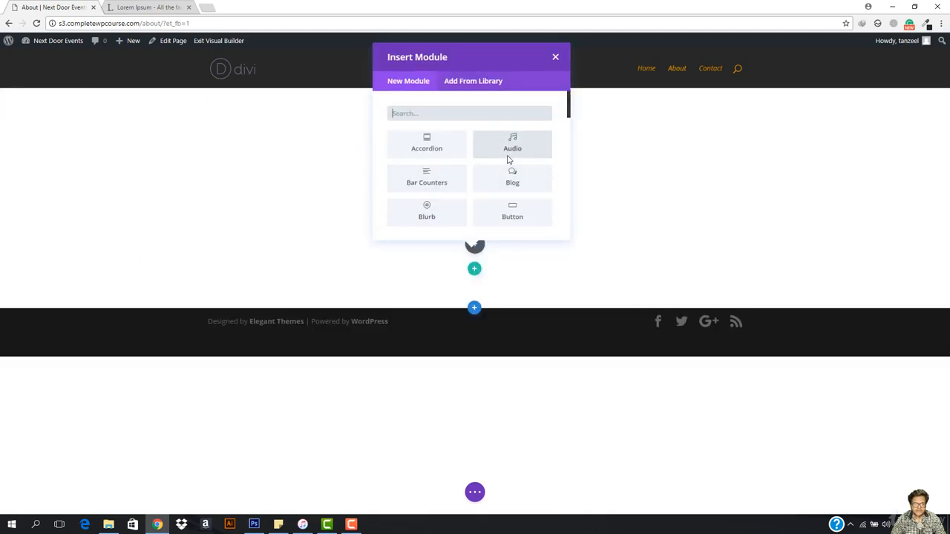
type("text")
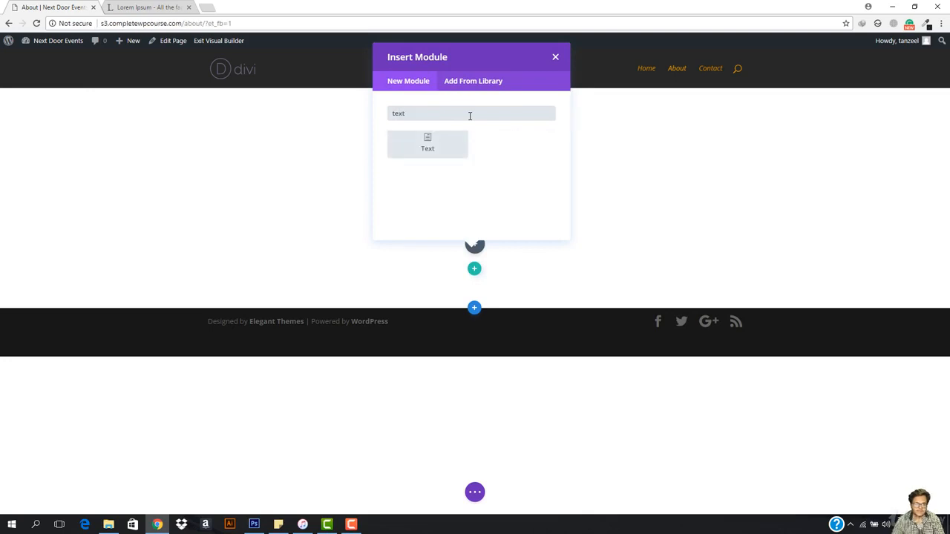
key("Return")
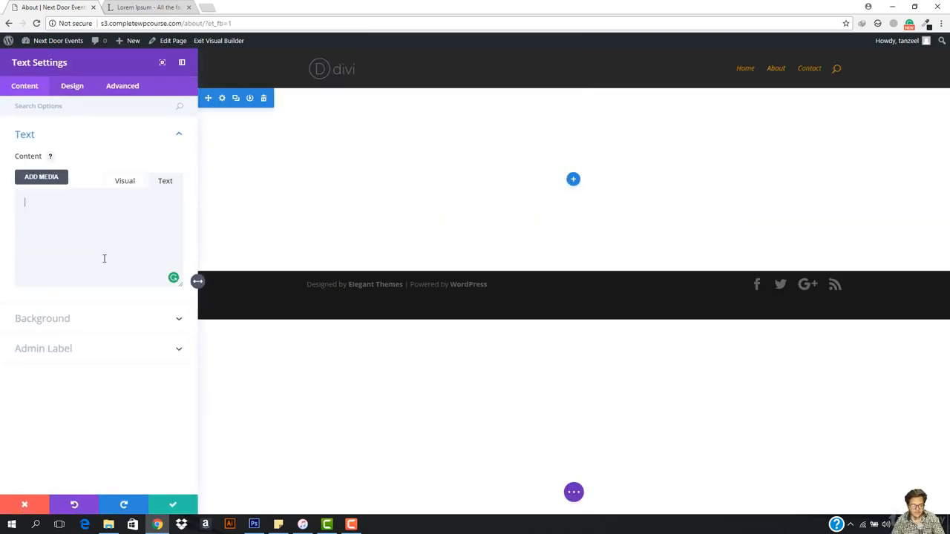
- Write the heading "About Us" inside h1 tags as the text module's content and save the module
type("<h1><")
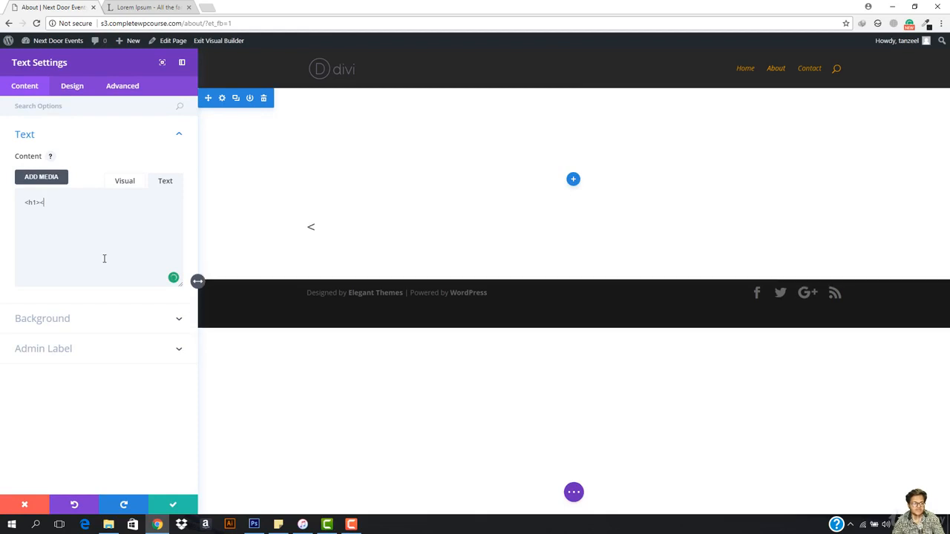
type("/h1>")
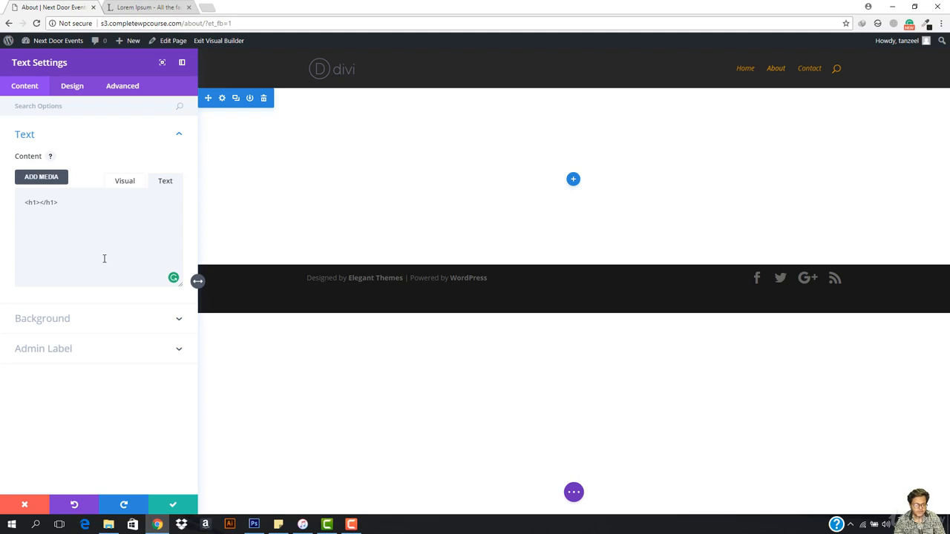
type("About Ys")
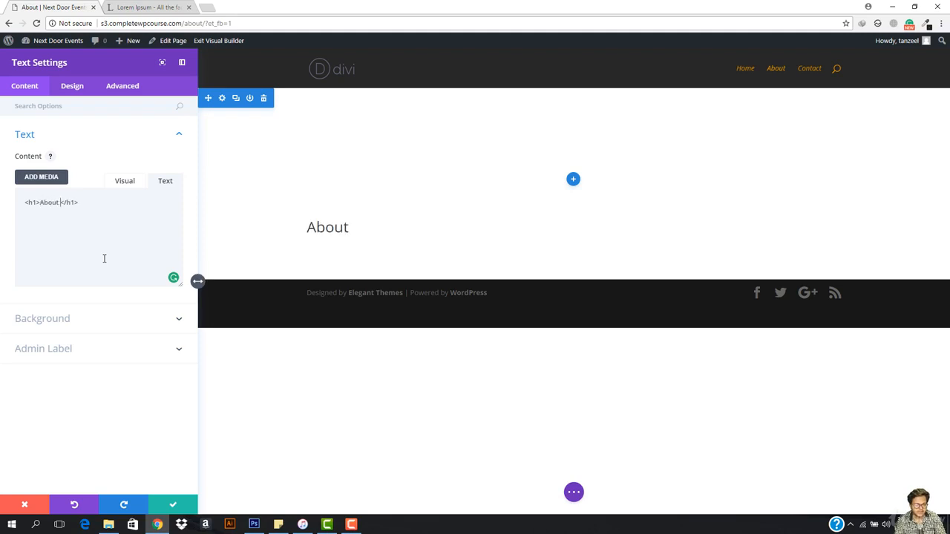
key("BackSpace")
key("BackSpace")
type("Us")
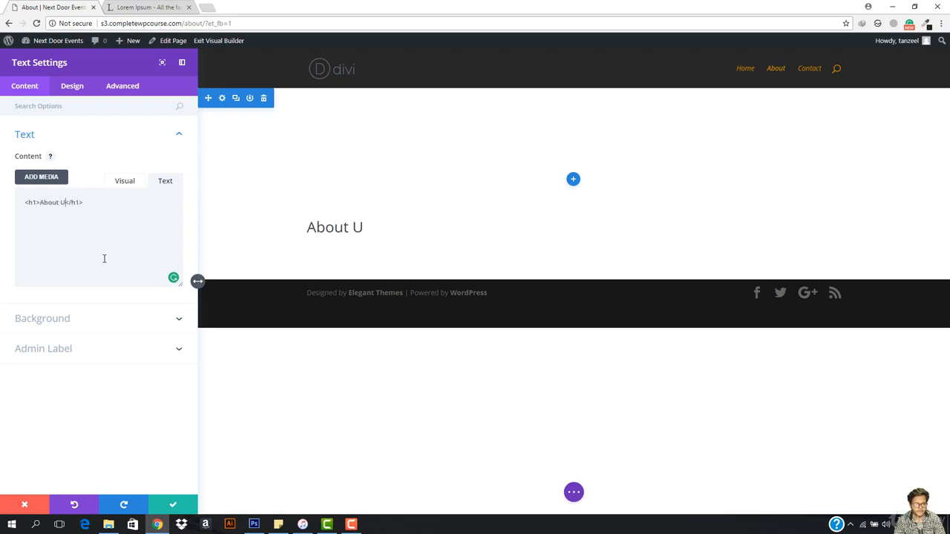
left_click(176, 505)
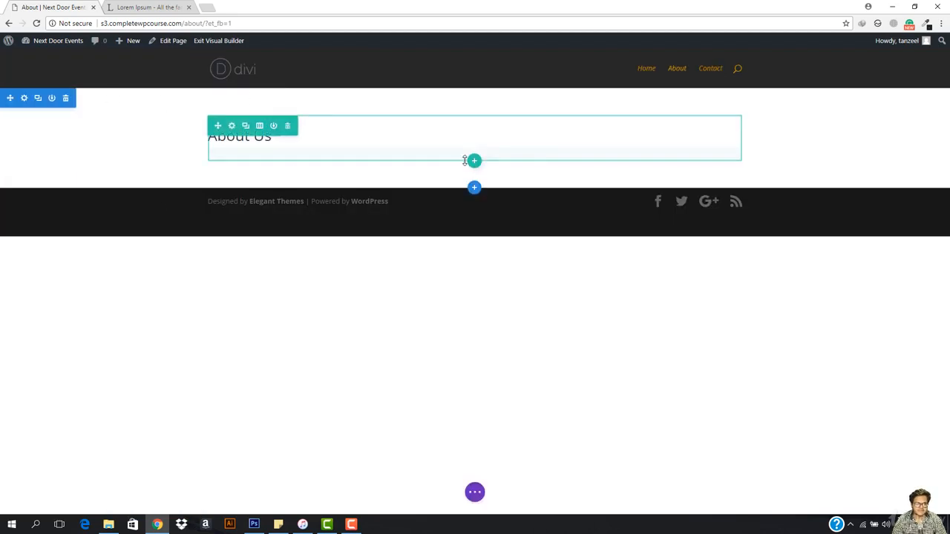
- Give the About Us section a gradient background with black as the first color and a softened orange as the second
left_click(24, 98)
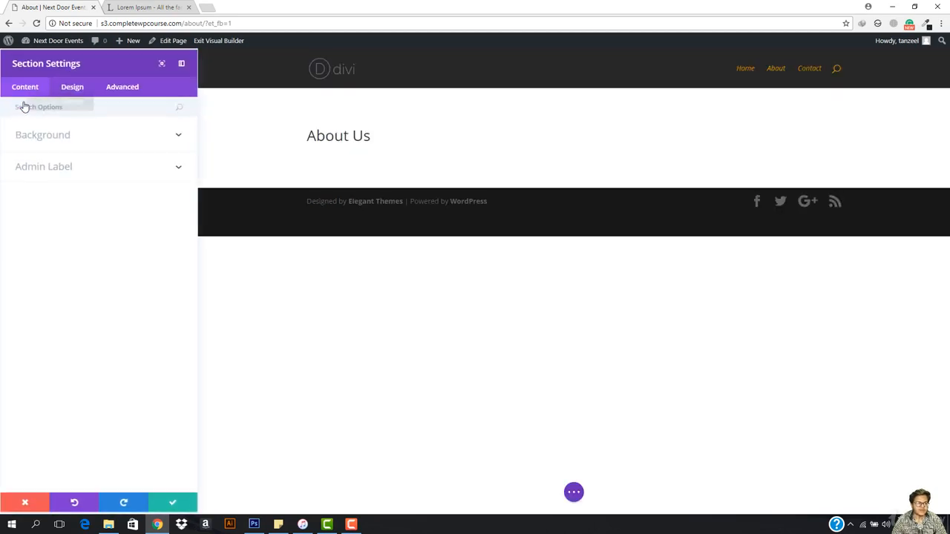
left_click(87, 141)
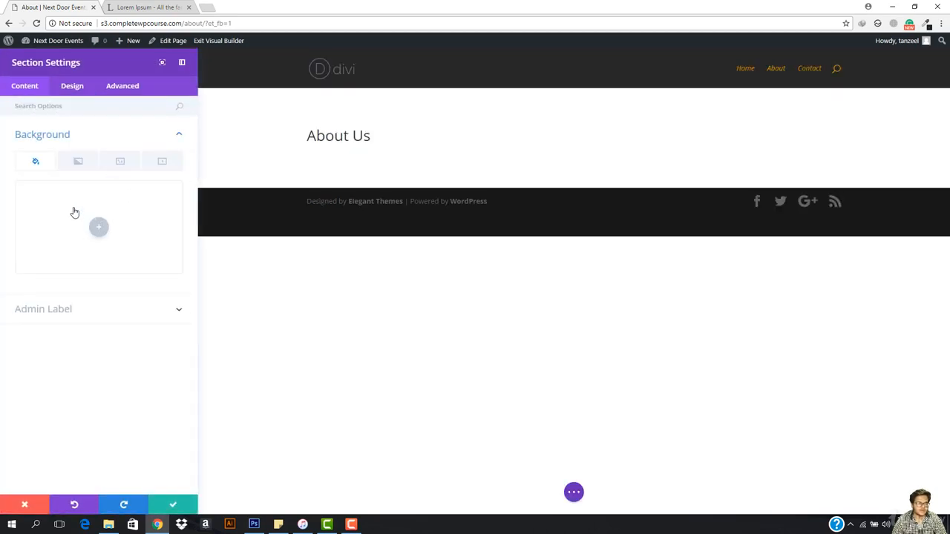
left_click(77, 162)
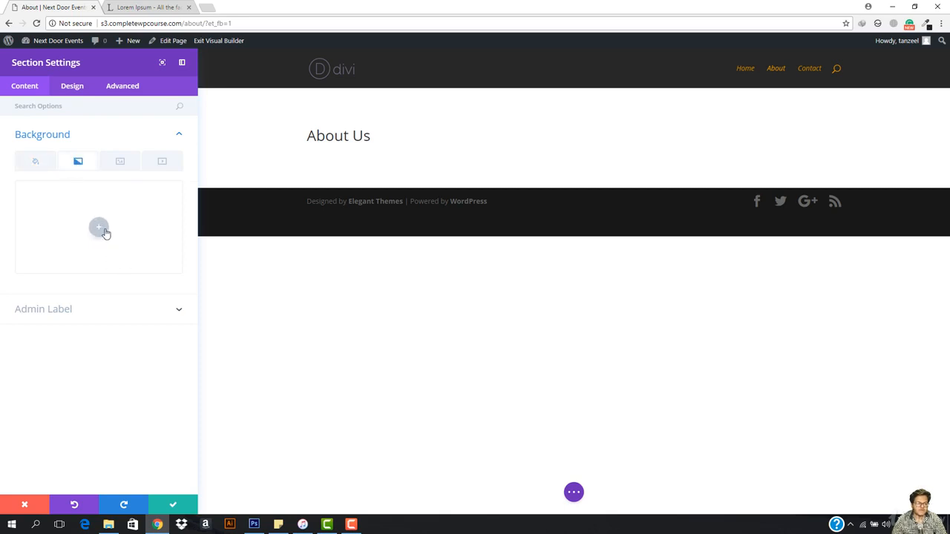
left_click(99, 228)
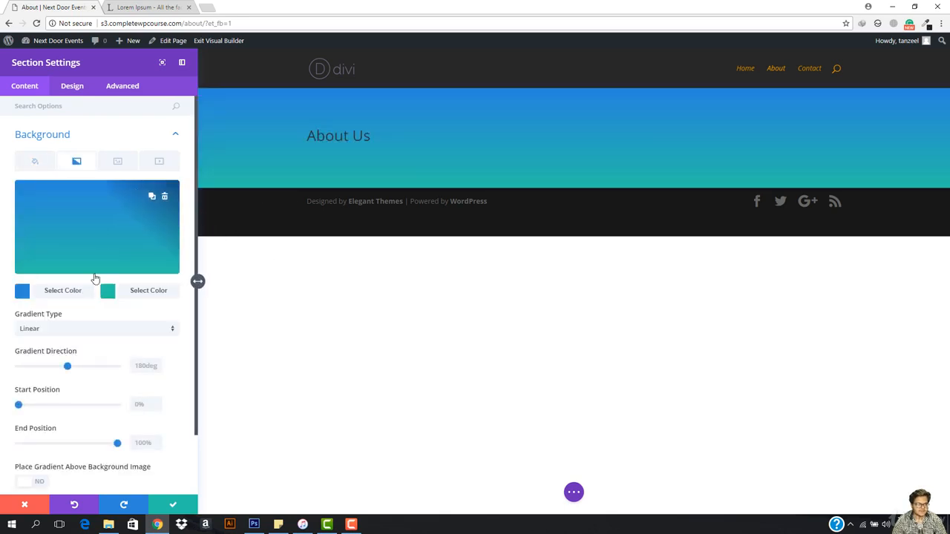
left_click(63, 294)
left_click(27, 276)
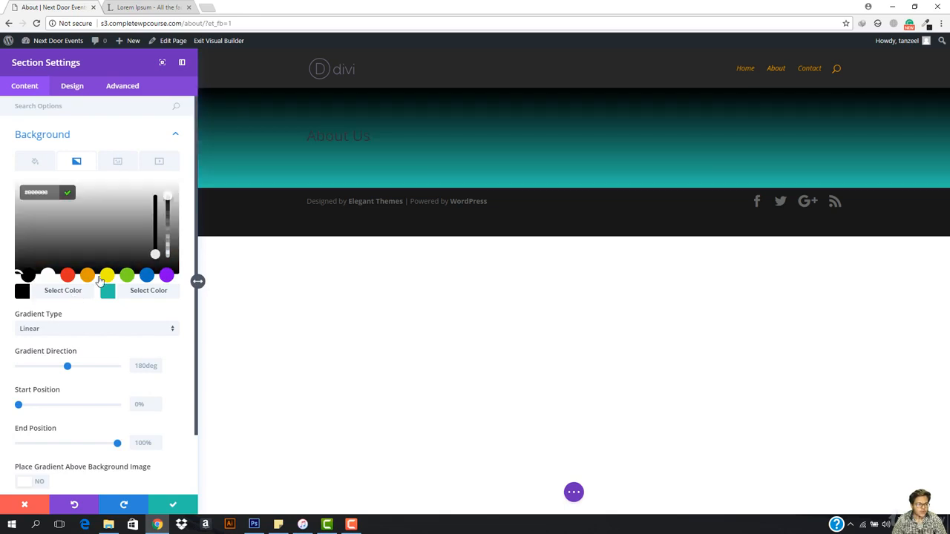
left_click(133, 292)
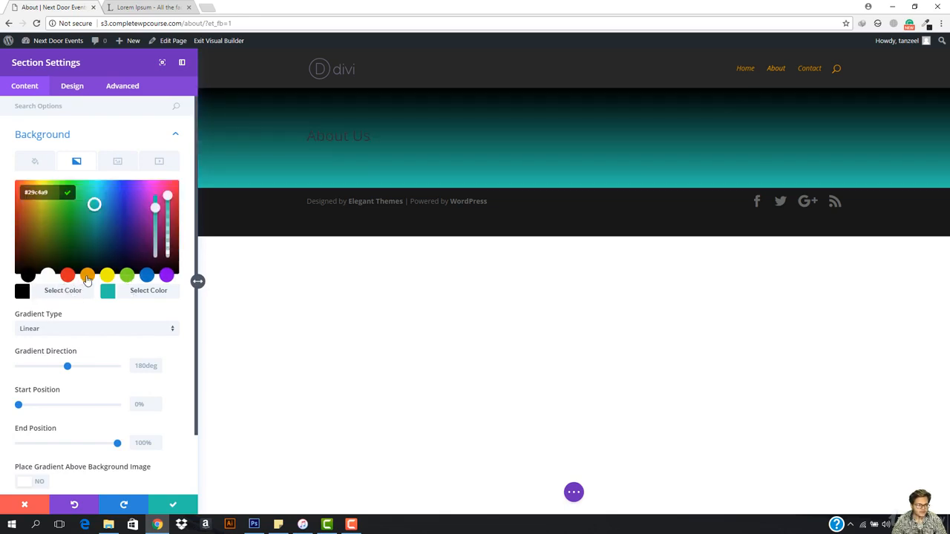
left_click(87, 276)
left_click_drag(155, 195, 154, 225)
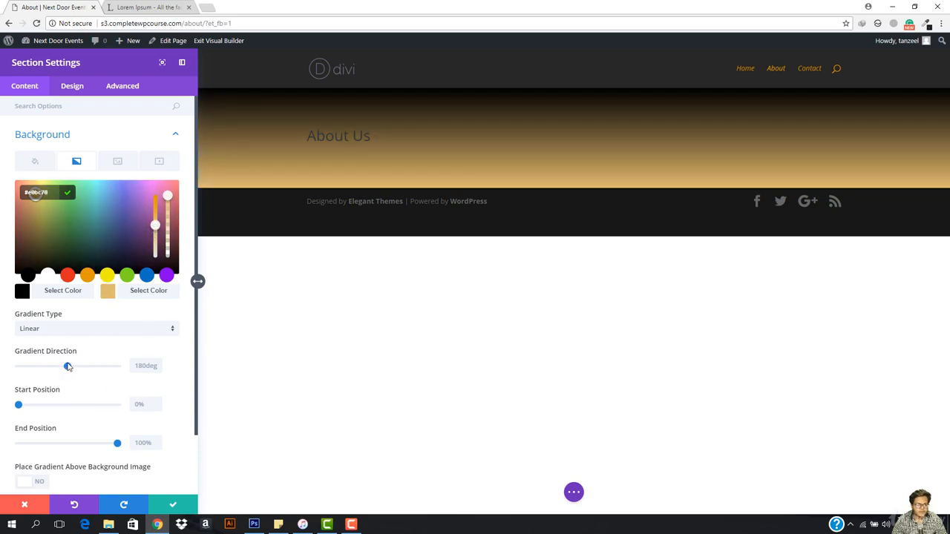
- Adjust the gradient into a diagonal split with direction 344deg, start position 40% and end position 53%
mouse_move(67, 366)
left_mouse_down()
mouse_move(108, 370)
mouse_move(83, 371)
left_mouse_up()
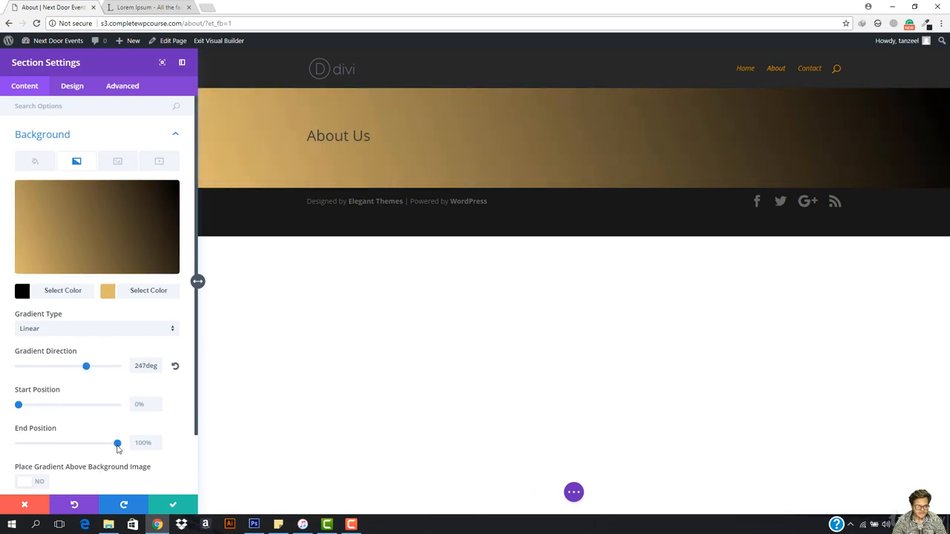
left_click_drag(118, 449, 2, 445)
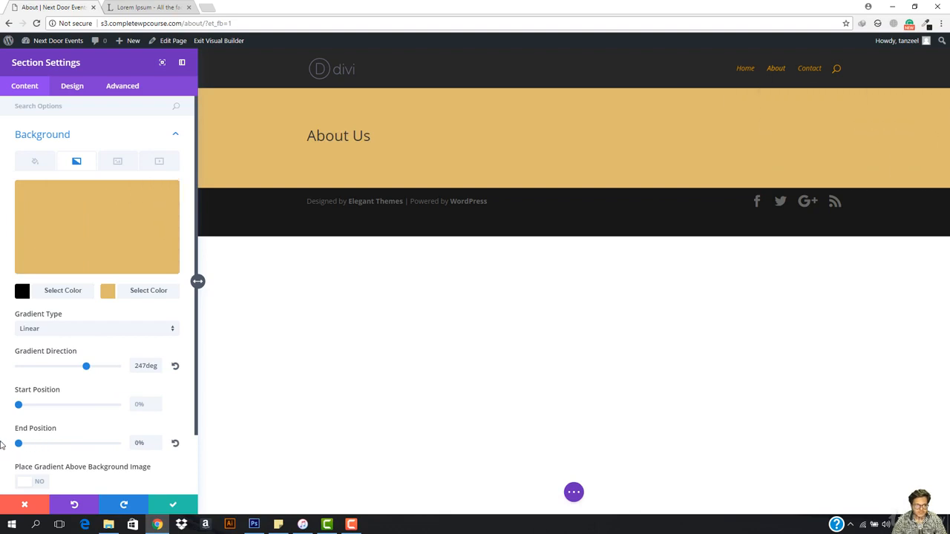
mouse_move(86, 369)
left_mouse_down()
mouse_move(29, 374)
mouse_move(127, 368)
mouse_move(89, 369)
left_mouse_up()
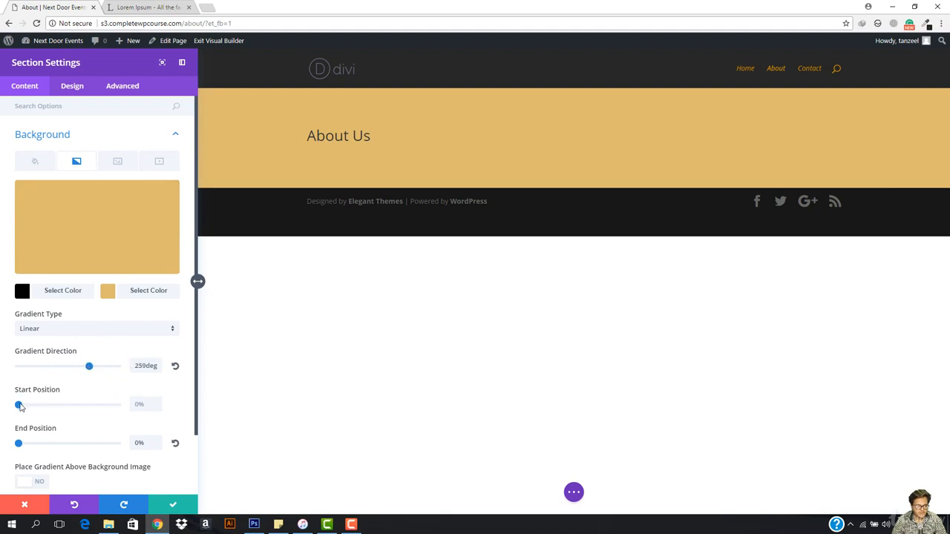
left_click_drag(19, 406, 50, 406)
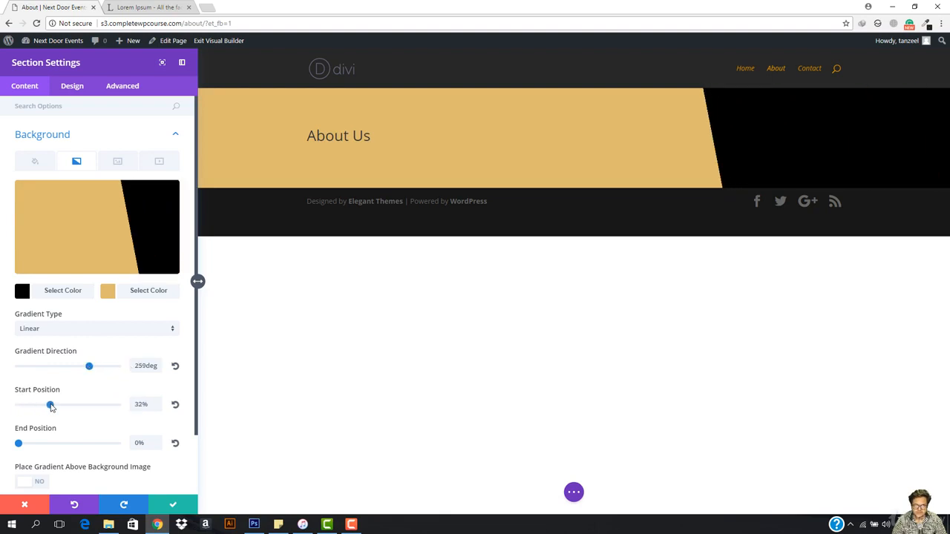
left_click_drag(88, 370, 117, 371)
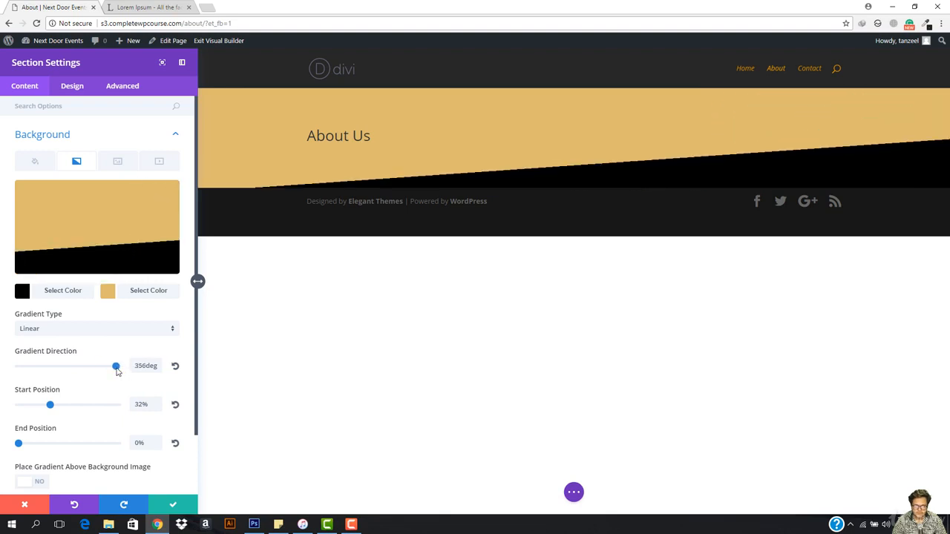
left_click_drag(50, 405, 67, 407)
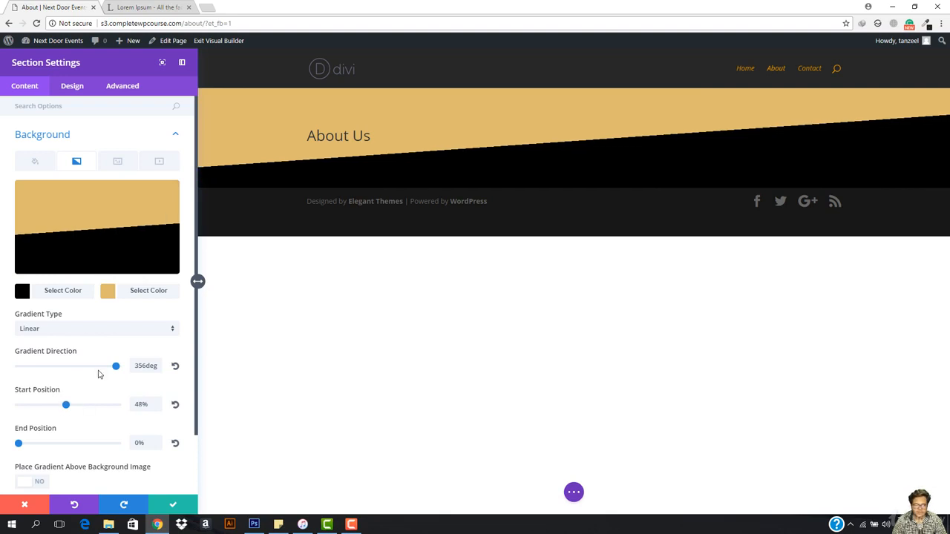
left_click_drag(117, 370, 115, 370)
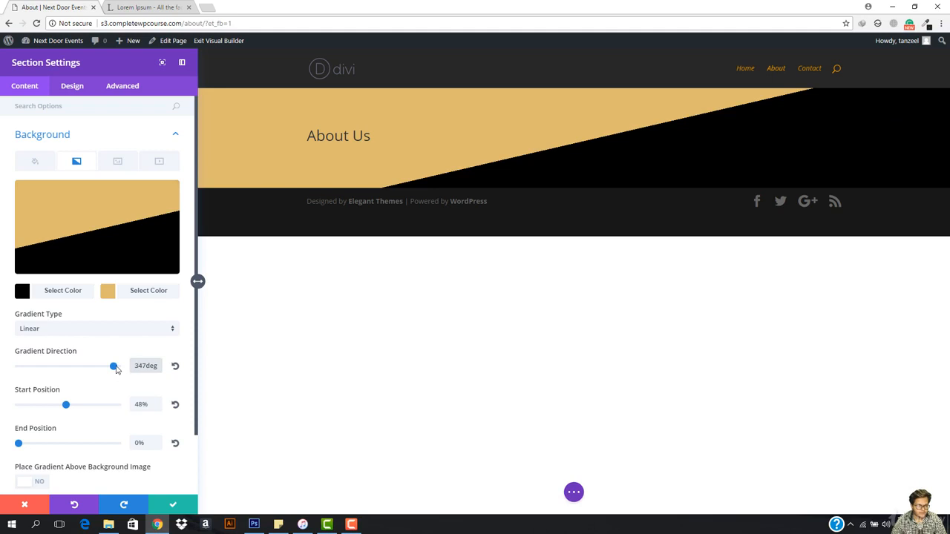
left_click_drag(116, 369, 113, 369)
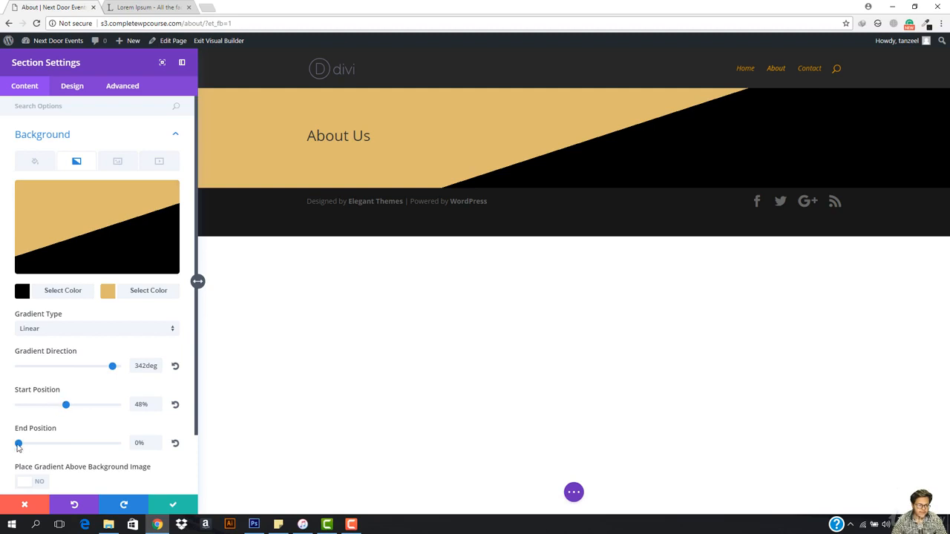
left_click_drag(27, 446, 59, 408)
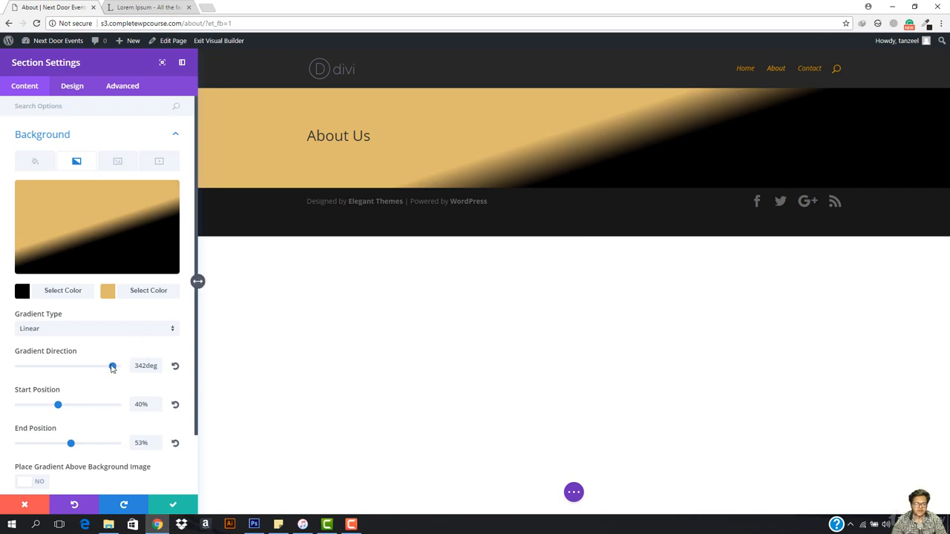
left_click_drag(112, 367, 113, 368)
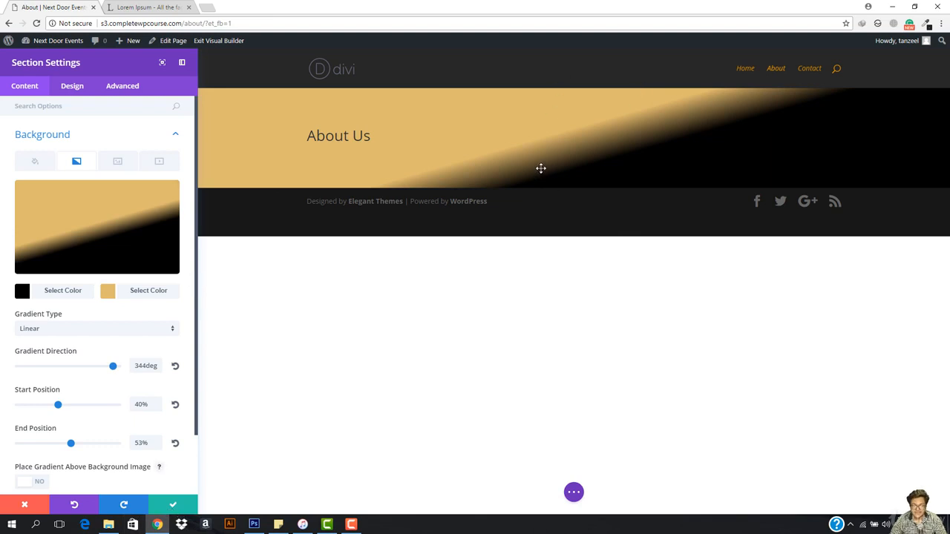
- Lower the opacity of the second gradient color to 0.64 and change the first gradient color to orange
left_click(133, 291)
left_click_drag(168, 198, 169, 229)
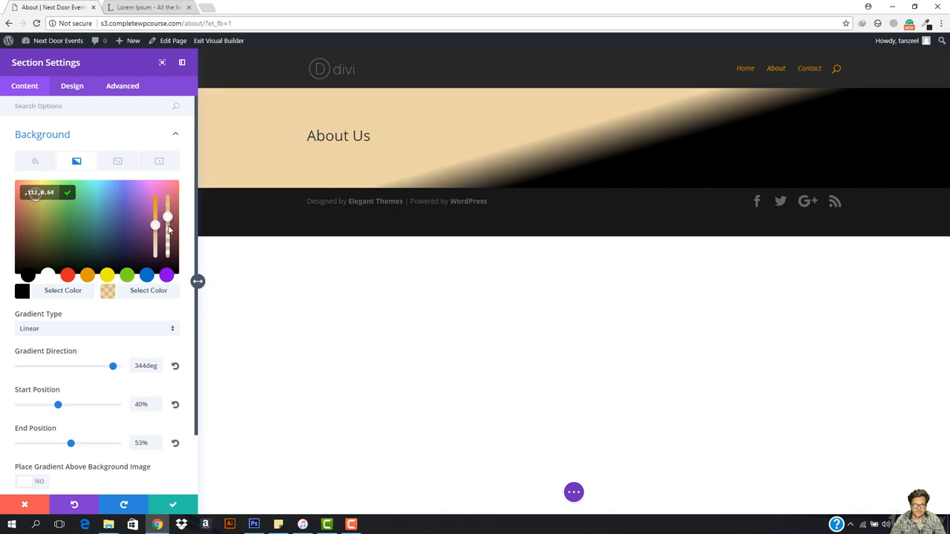
left_click(60, 297)
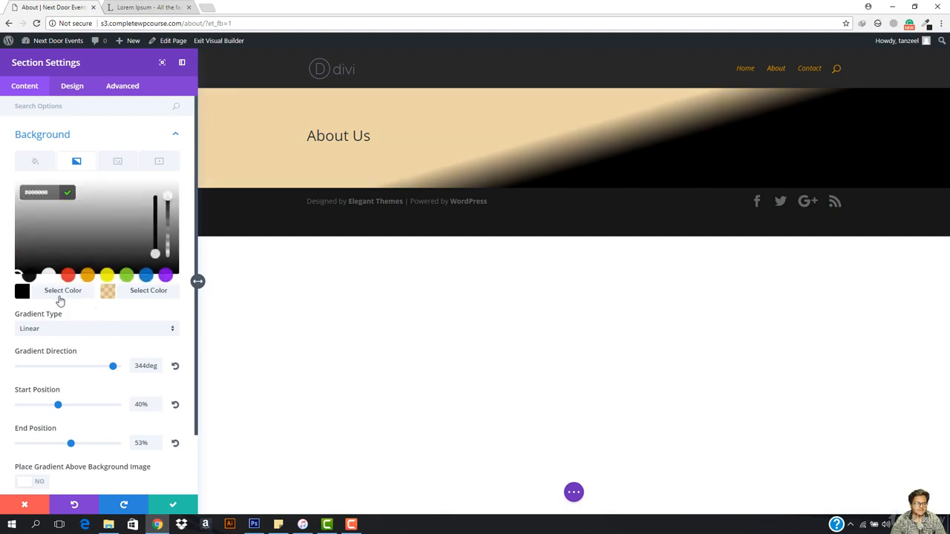
left_click(86, 277)
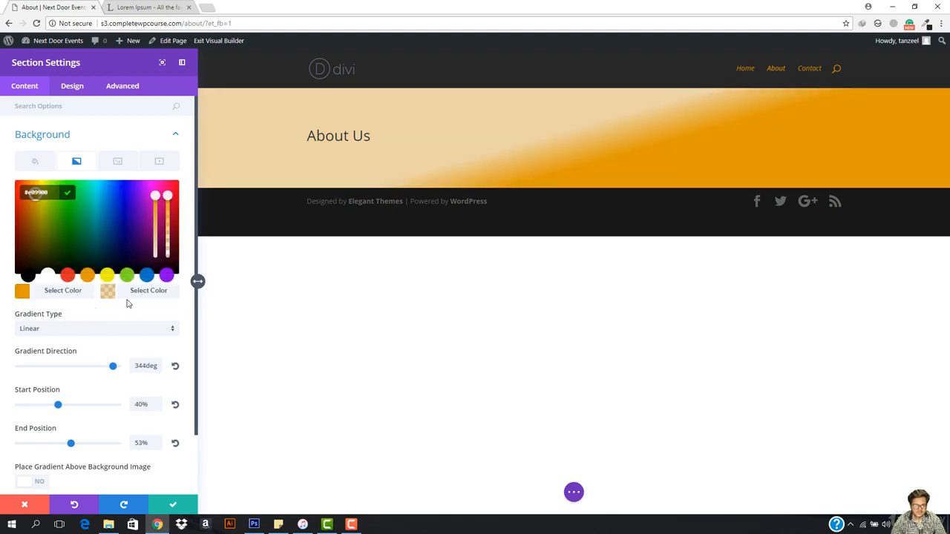
- Change the second gradient color to fully opaque black and lighten the first gradient color to a softer orange
left_click(111, 297)
left_click(115, 292)
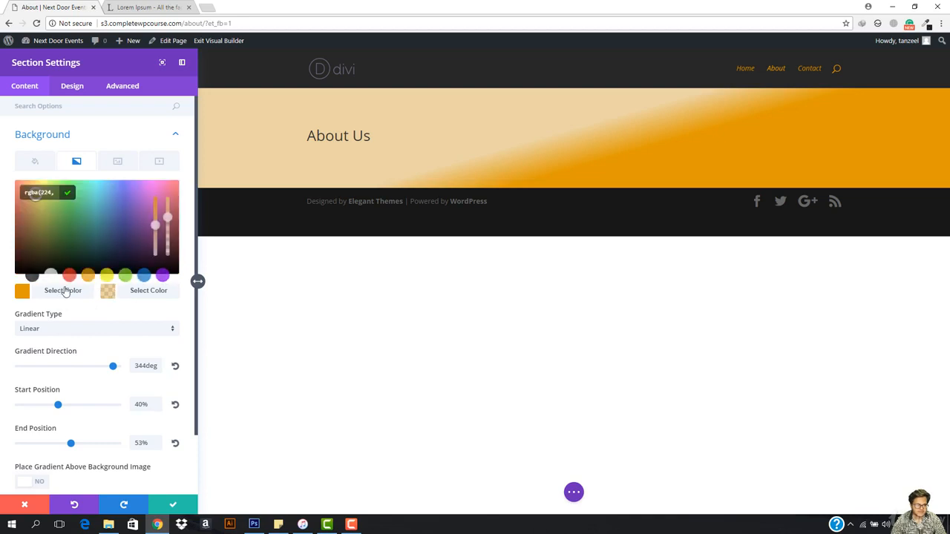
left_click(28, 277)
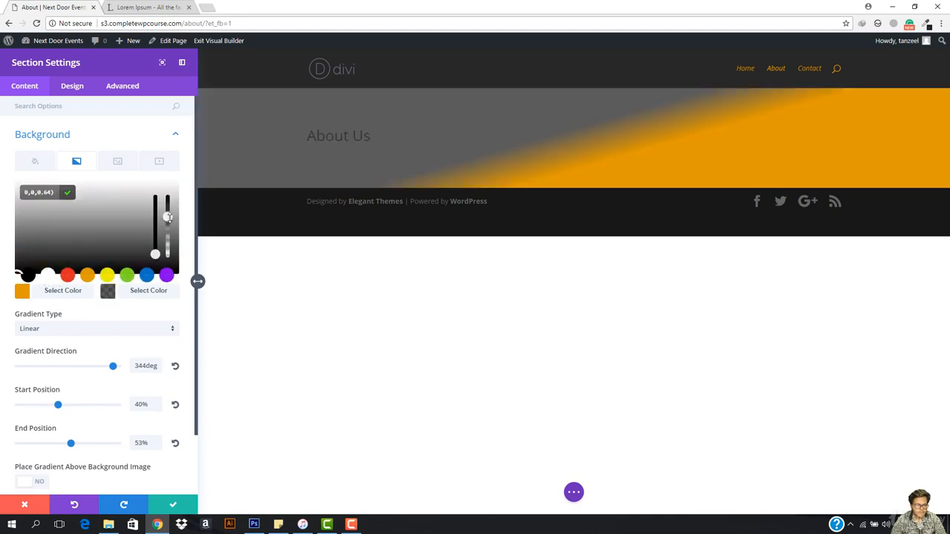
left_click_drag(168, 216, 177, 200)
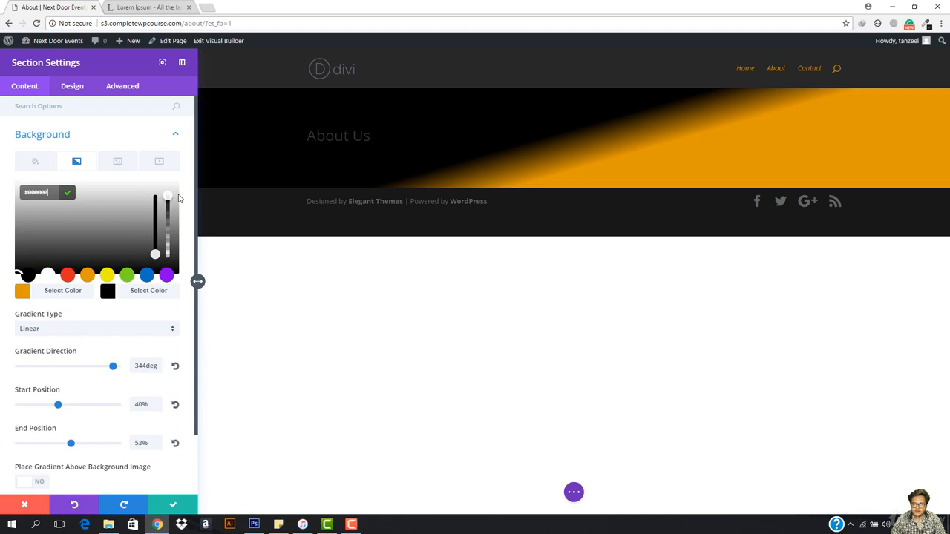
left_click(41, 295)
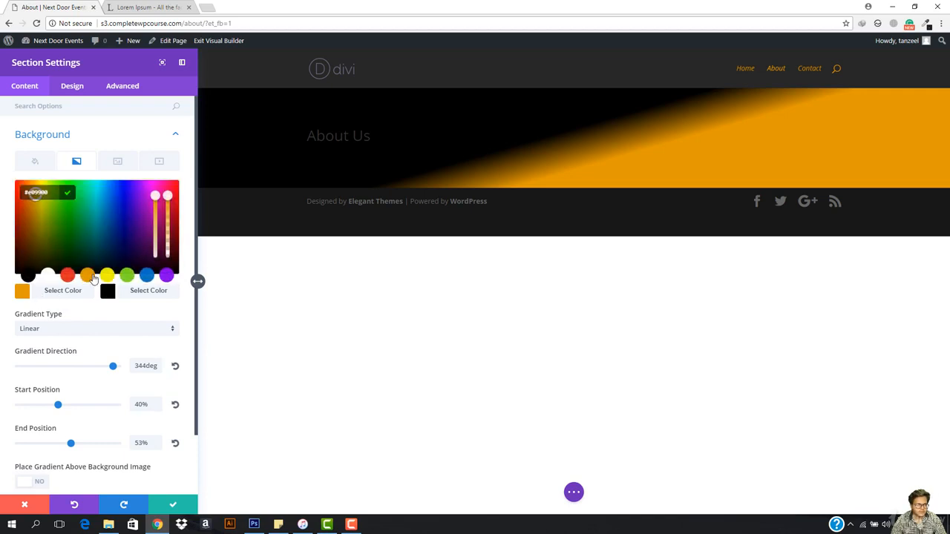
mouse_move(157, 211)
left_mouse_down()
mouse_move(157, 232)
mouse_move(157, 222)
left_mouse_up()
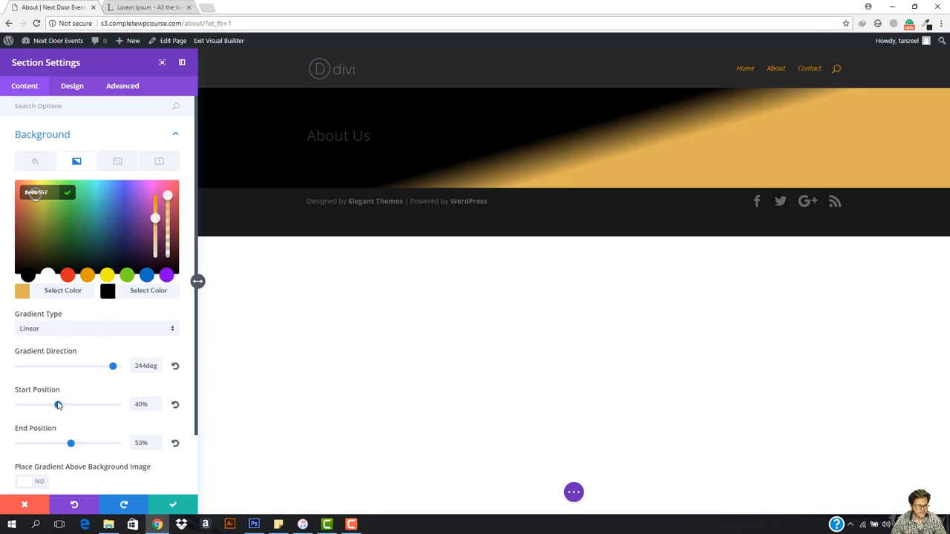
- Move the gradient's start position to 21% and its end position to 30%
left_click_drag(58, 405, 61, 404)
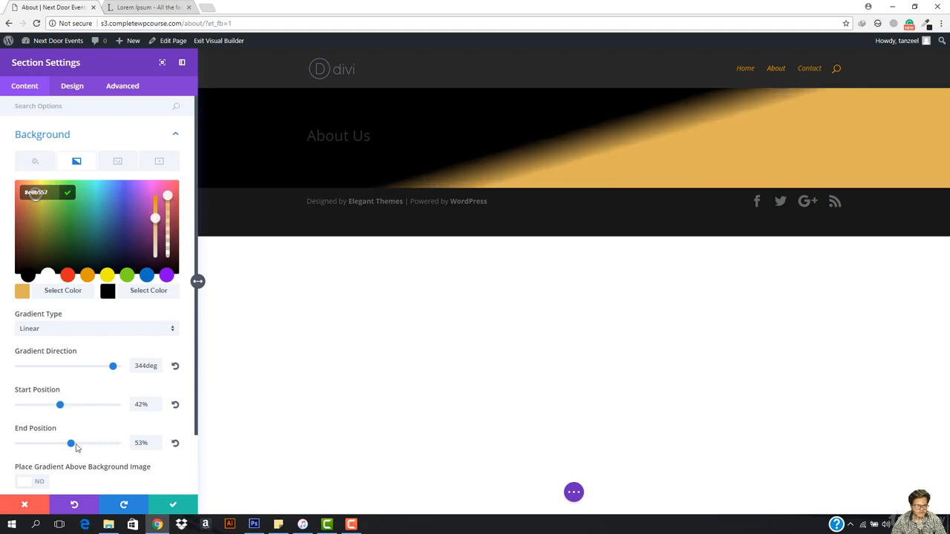
left_click_drag(72, 445, 52, 442)
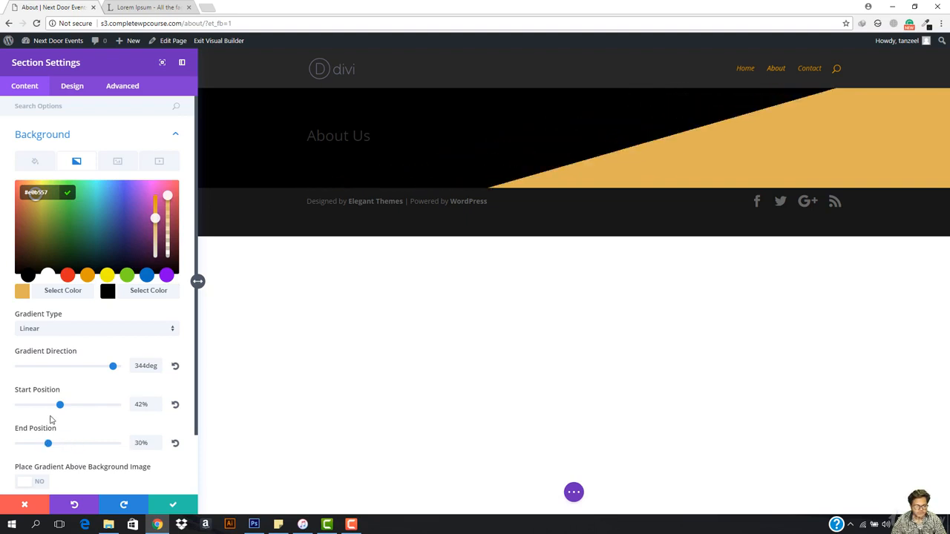
left_click_drag(66, 407, 40, 407)
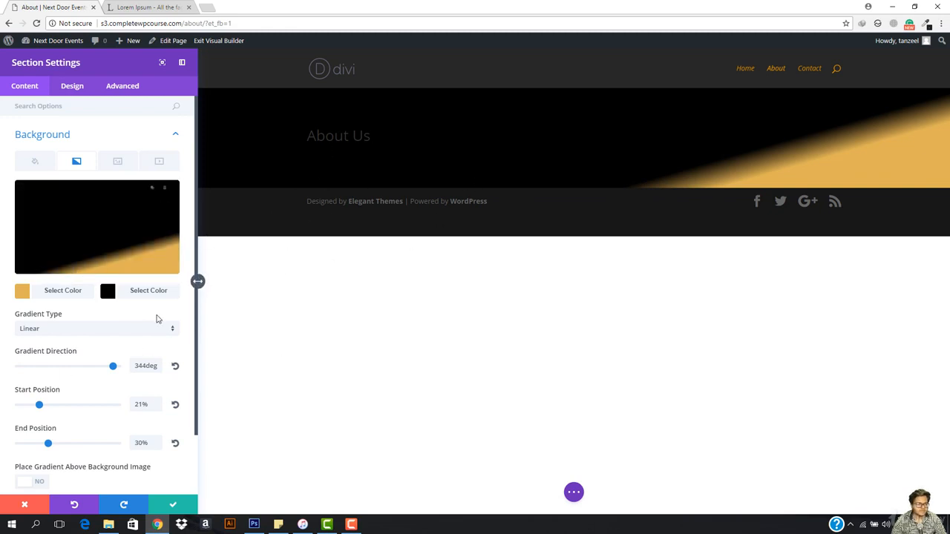
- Change the second gradient color to dark gray and save the section settings
left_click(132, 292)
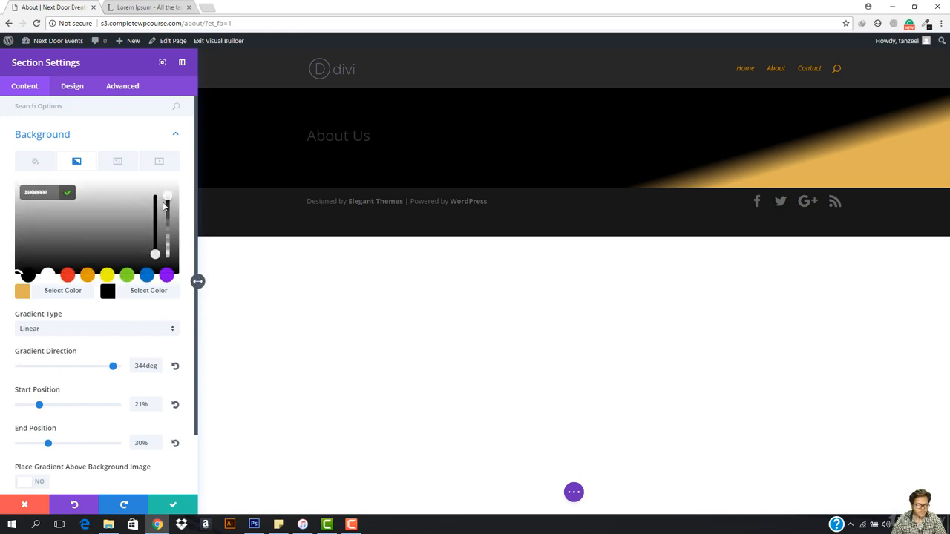
mouse_move(167, 195)
left_mouse_down()
mouse_move(166, 219)
mouse_move(167, 196)
left_mouse_up()
left_click_drag(98, 229, 15, 250)
left_click(68, 193)
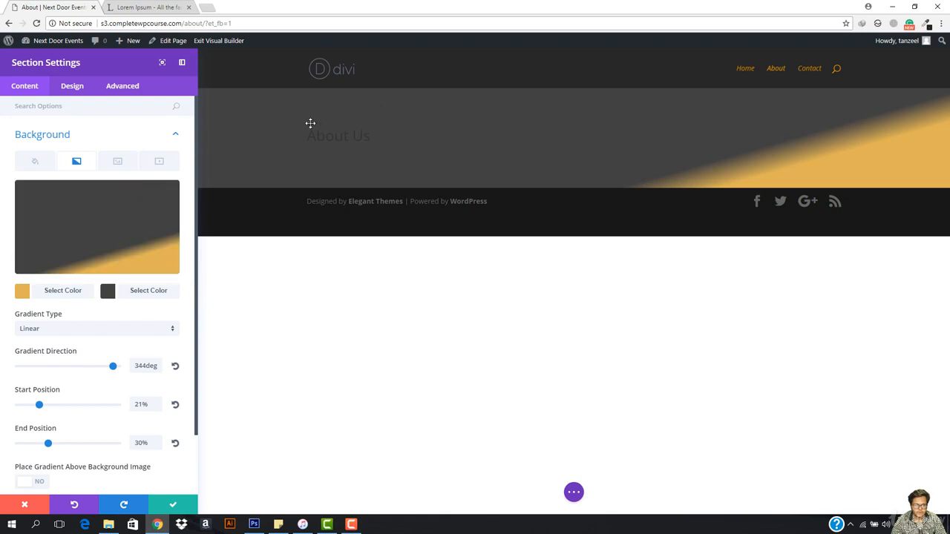
left_click(172, 504)
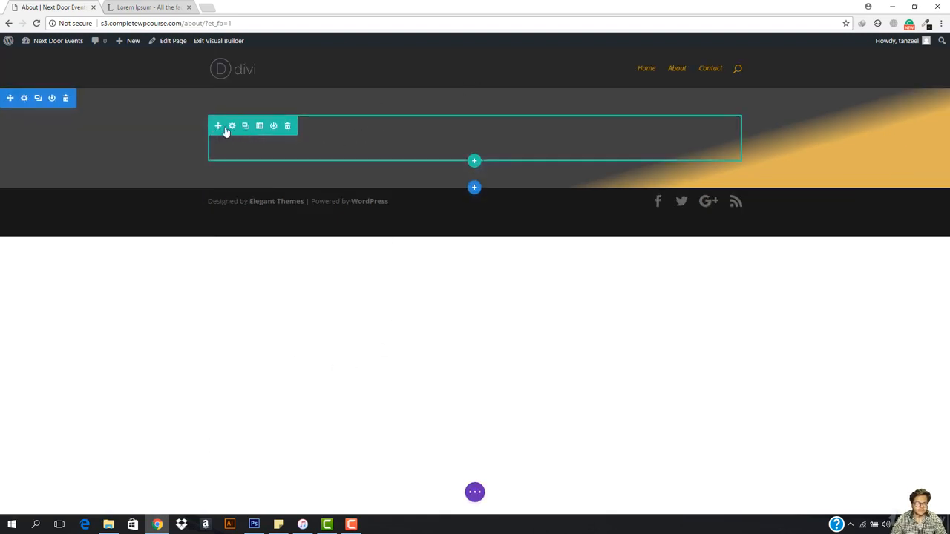
- Open the About Us text module's design settings and set the text size to 22px
left_click_drag(227, 131, 462, 139)
left_click(460, 135)
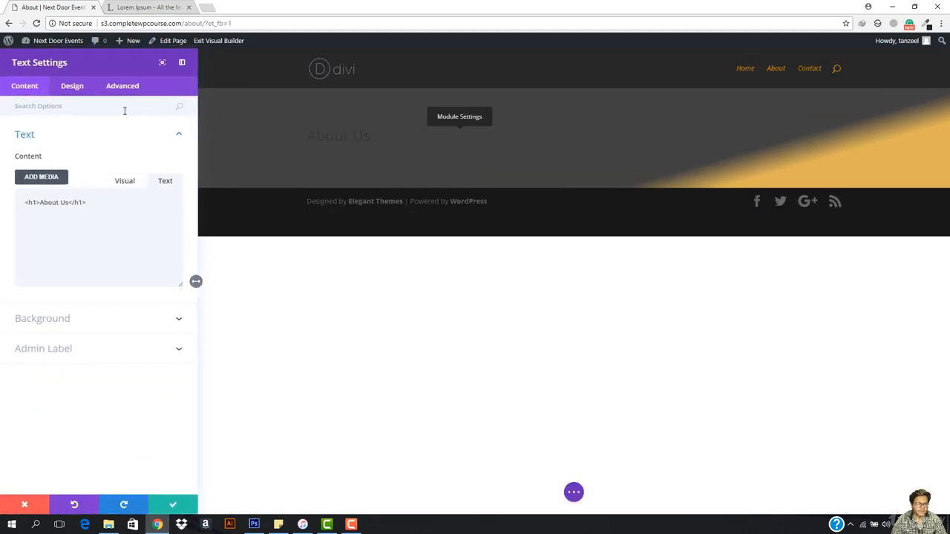
left_click(65, 88)
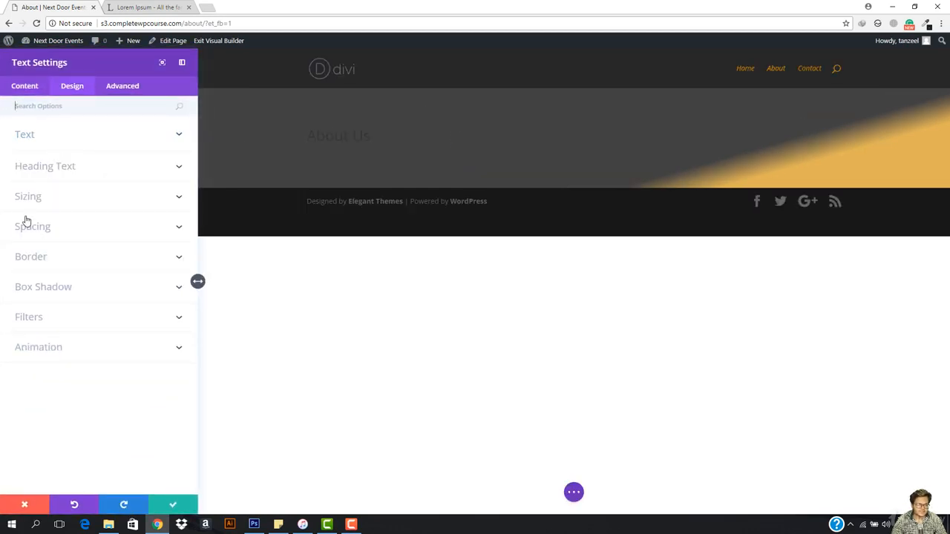
left_click(57, 141)
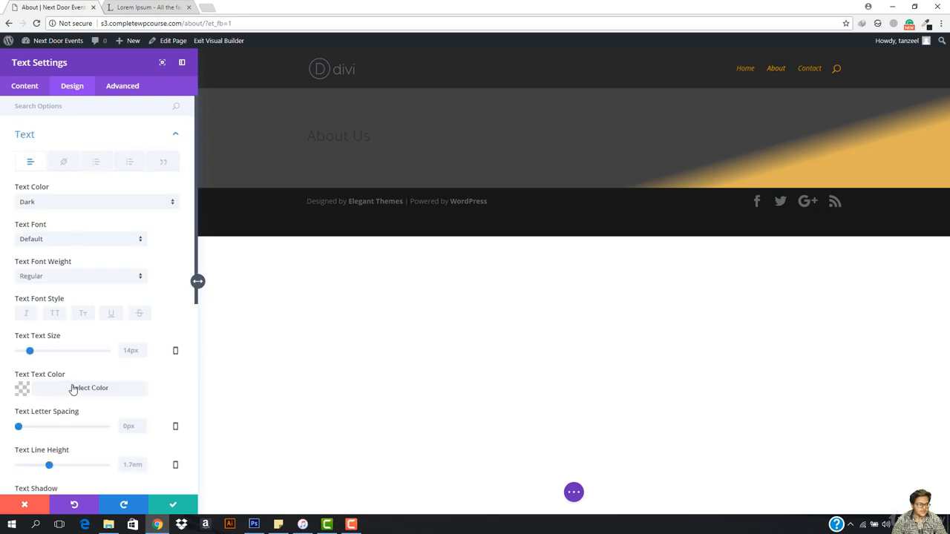
mouse_move(30, 351)
left_mouse_down()
mouse_move(48, 351)
mouse_move(37, 351)
left_mouse_up()
left_click(128, 138)
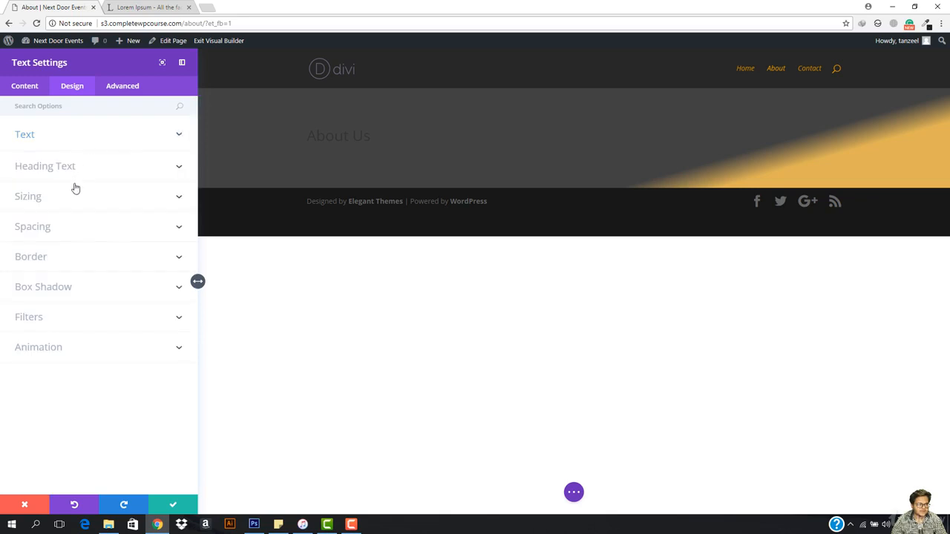
- Set the H1 heading text size to 52px
left_click(91, 163)
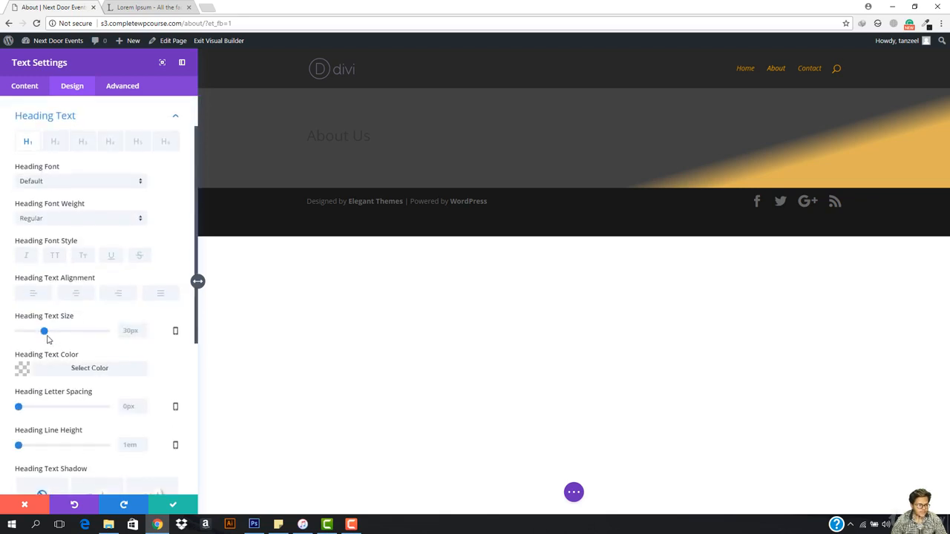
left_click_drag(45, 335, 65, 338)
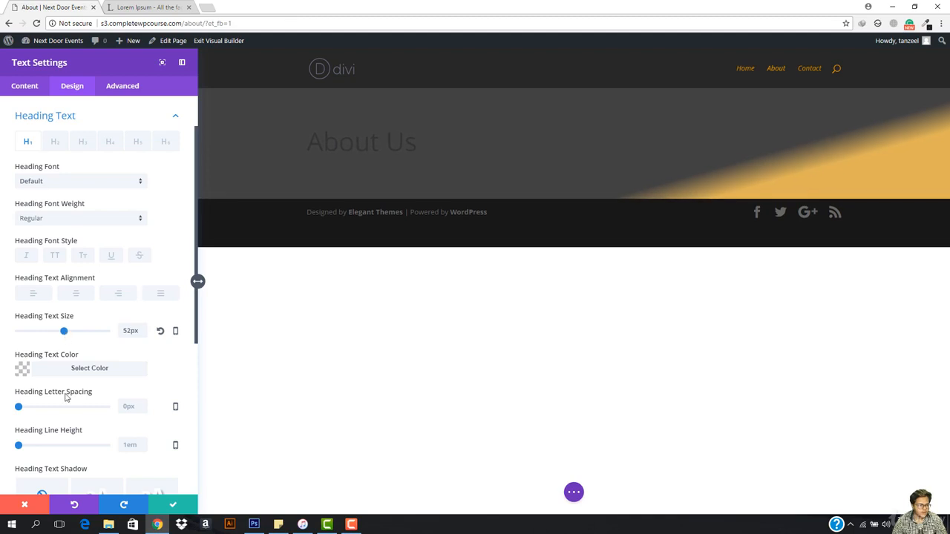
left_click_drag(17, 448, 6, 447)
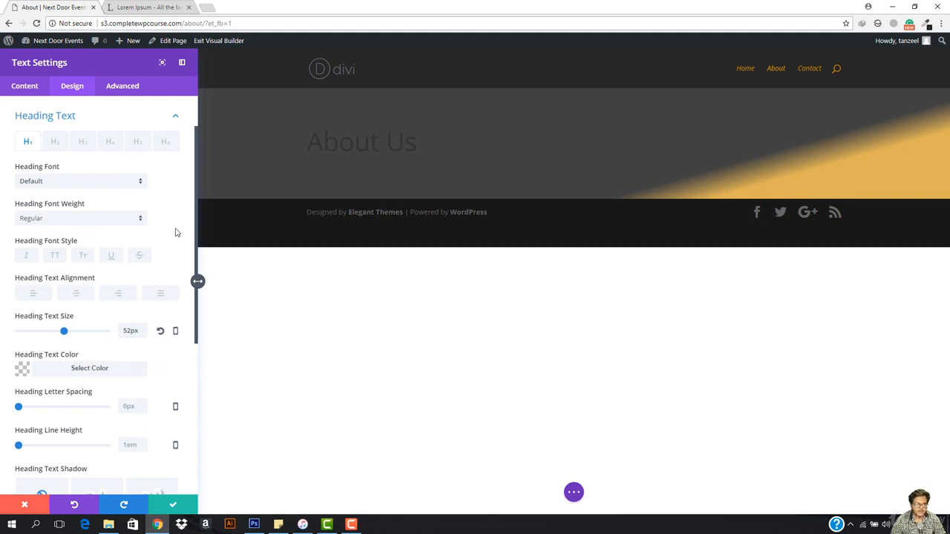
- Switch the About Us module's text color to Light and save the module
scroll(80, 157, "up", 1)
left_click(69, 141)
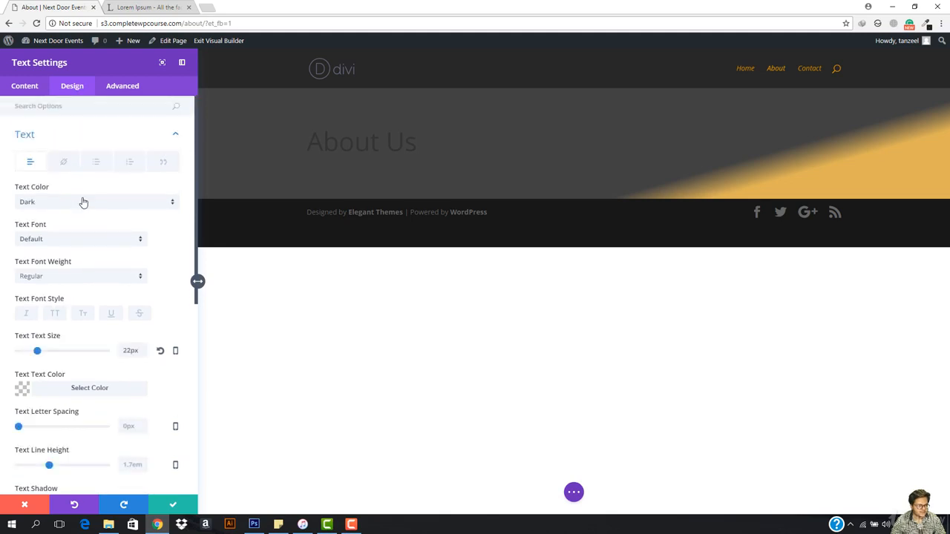
left_click(83, 202)
left_click(64, 228)
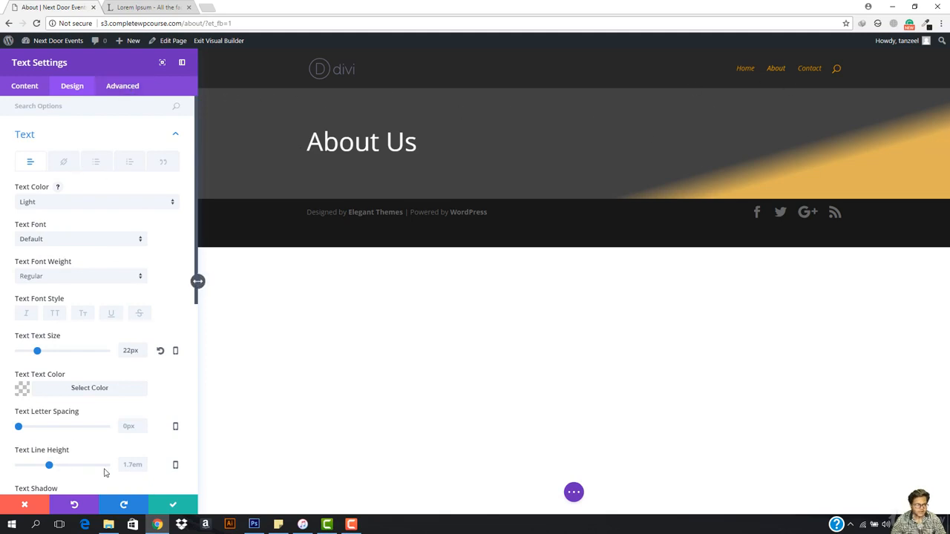
left_click(178, 507)
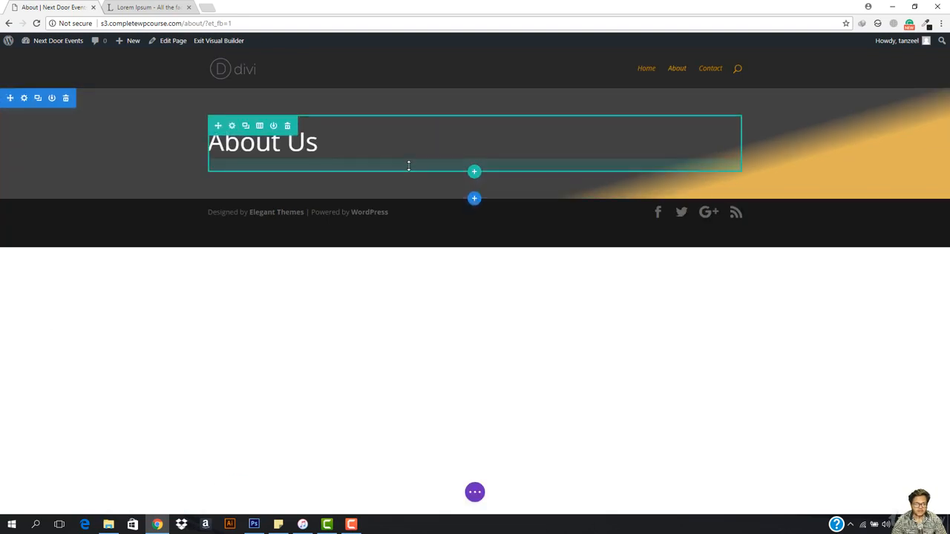
- Reduce the padding around the About Us heading, above and below it, to make the header band shorter
left_click_drag(407, 172, 406, 97)
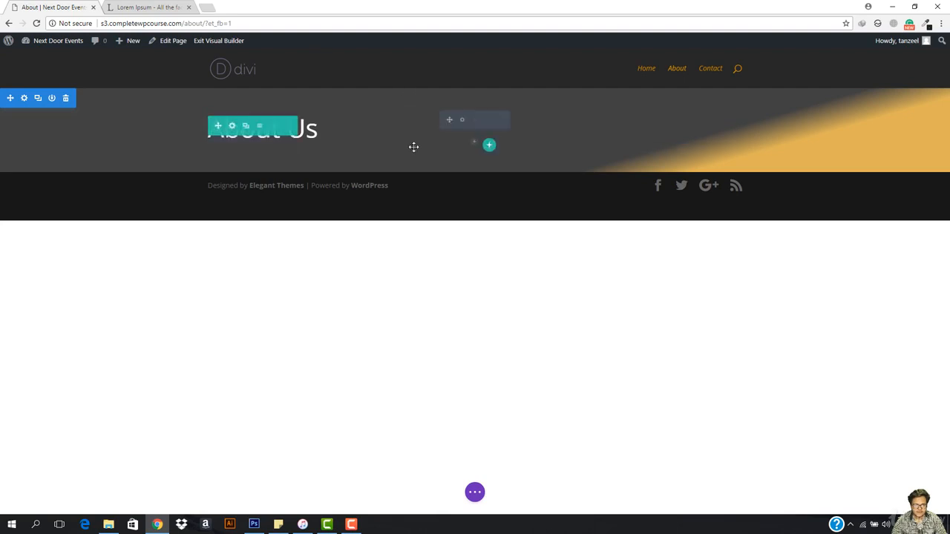
left_click_drag(414, 169, 413, 161)
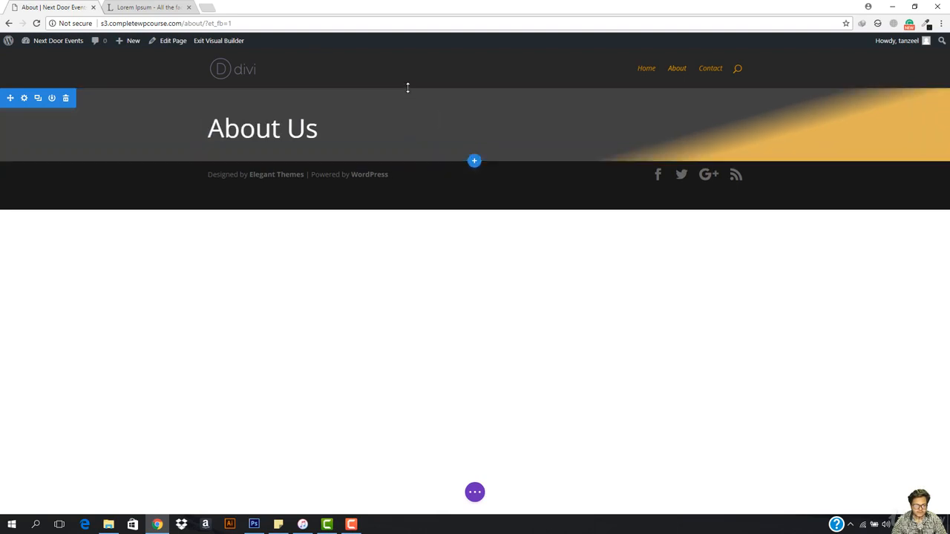
left_click_drag(408, 92, 414, 90)
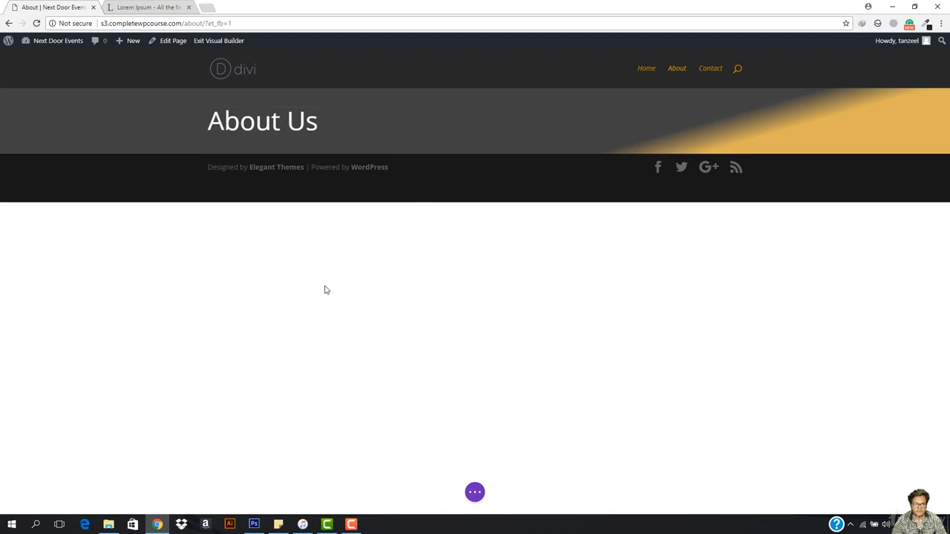
- Insert a regular section with a single-column row below the About Us header, without adding a module
mouse_move(244, 124)
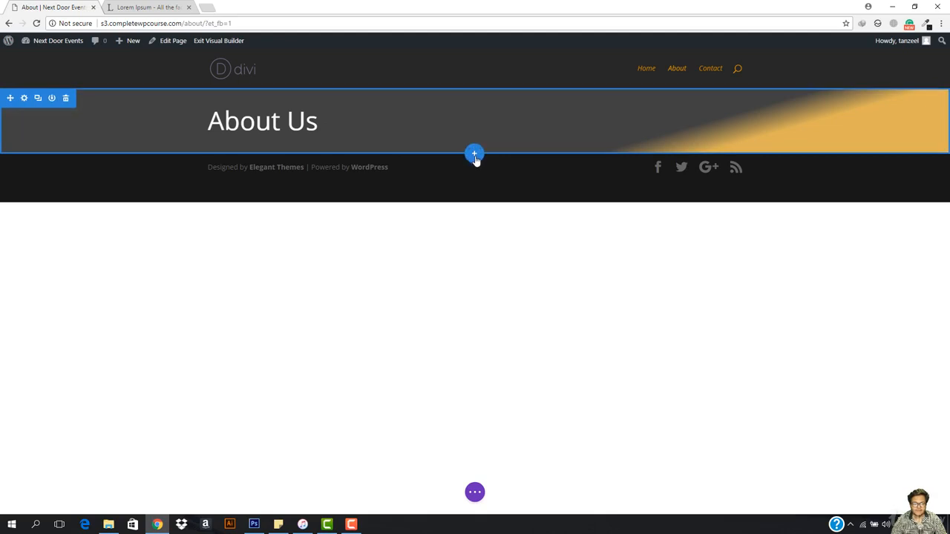
left_click(474, 154)
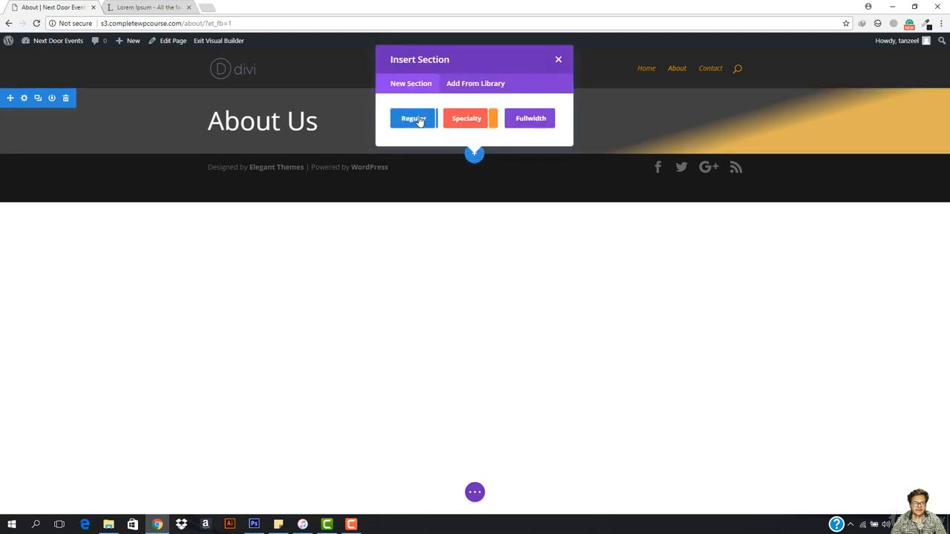
left_click(414, 119)
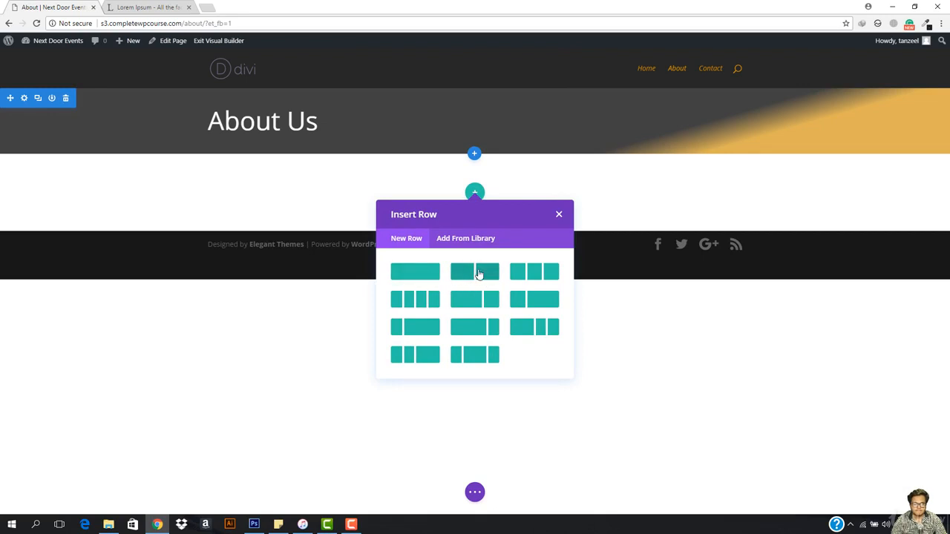
left_click(415, 272)
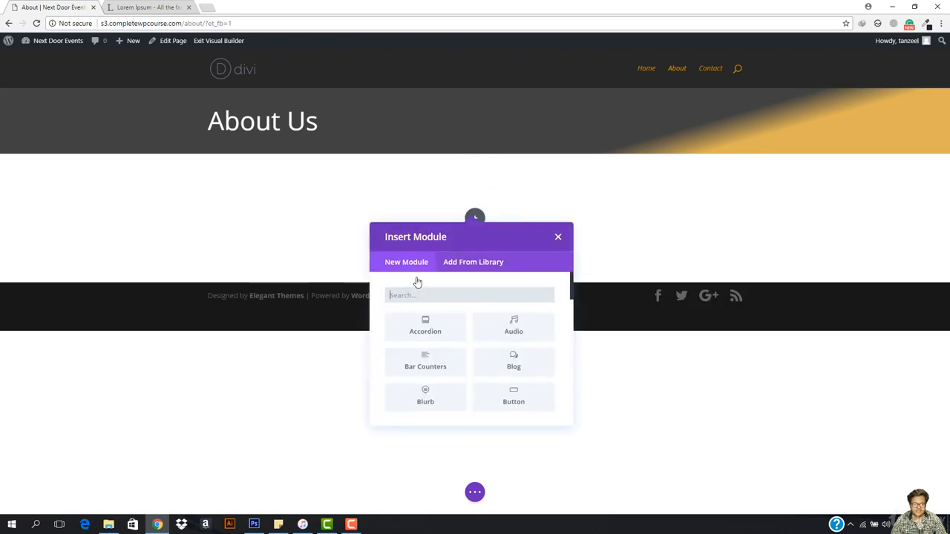
left_click(555, 236)
- Change the new row to two equal columns and reduce its section's top padding to 45px and its bottom padding slightly
left_click(259, 203)
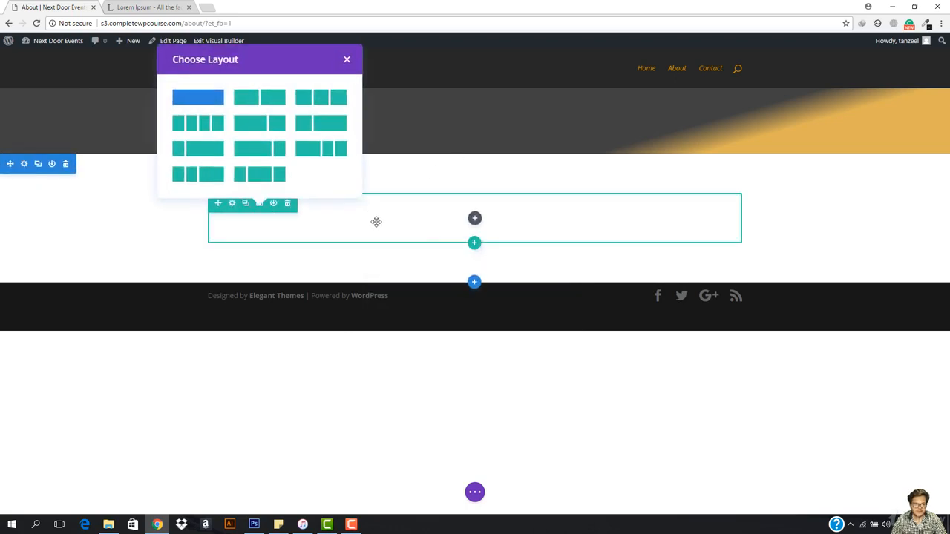
left_click(256, 95)
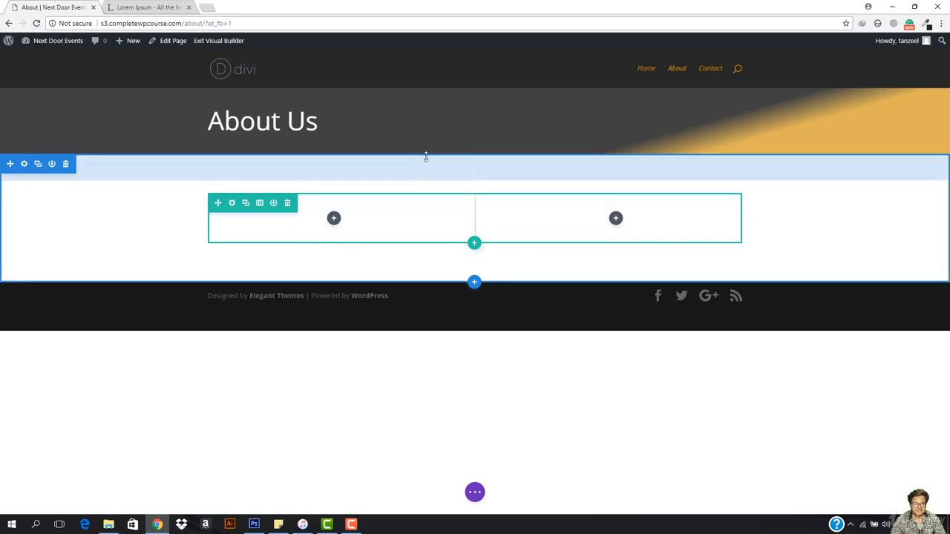
left_click_drag(425, 157, 424, 146)
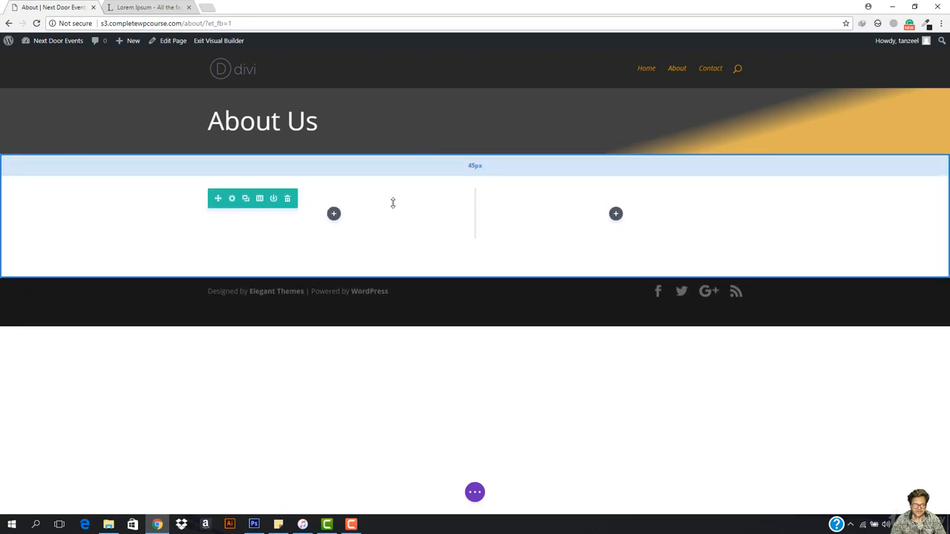
left_click_drag(400, 272, 400, 268)
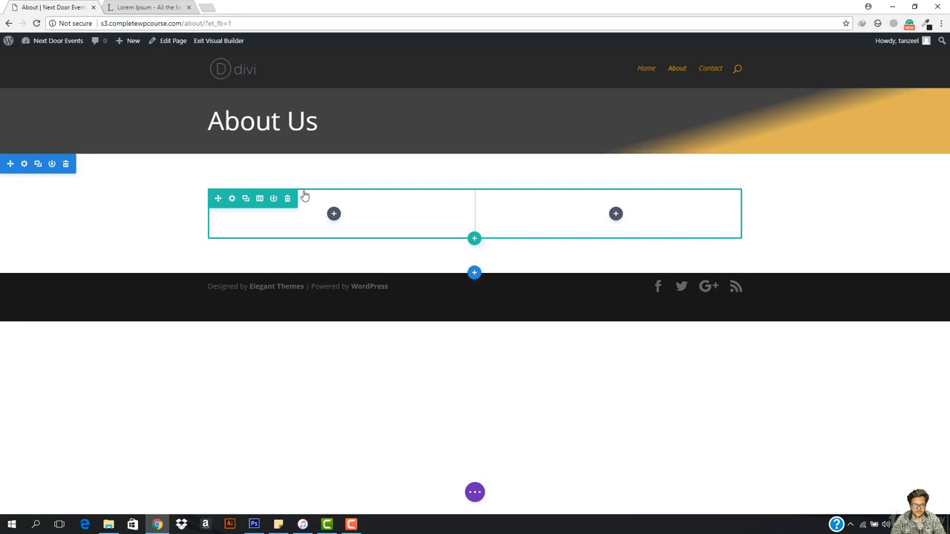
- Insert a Text module into the first column of the new row and open its content for editing
left_click(333, 215)
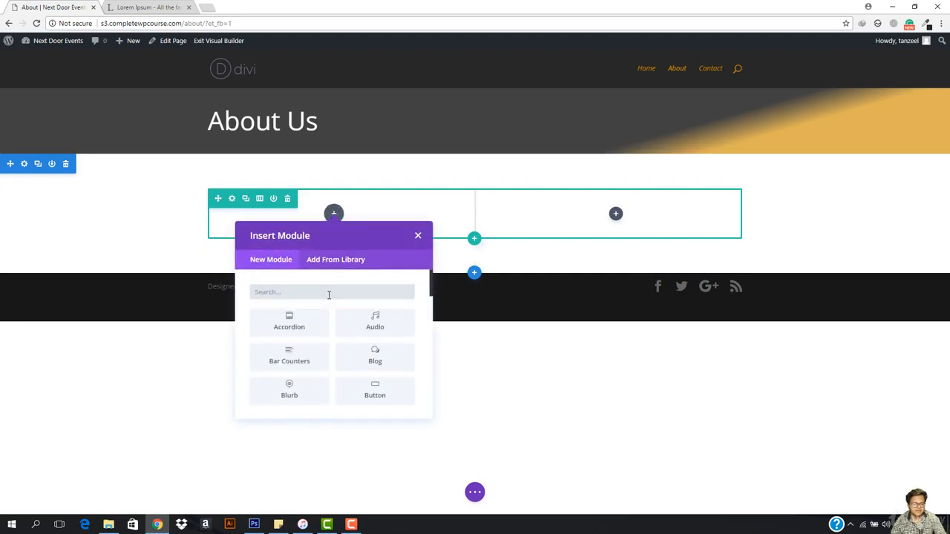
type("text")
left_click(289, 320)
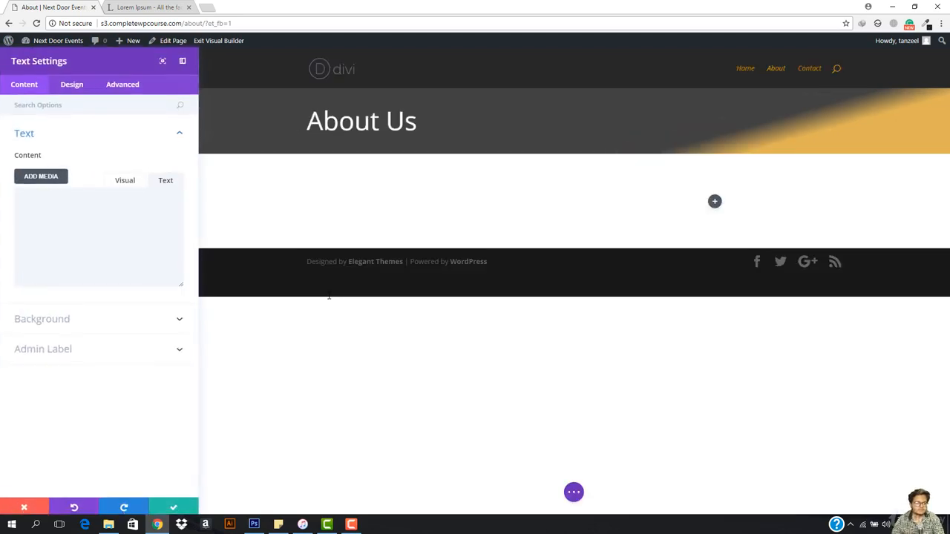
left_click(39, 226)
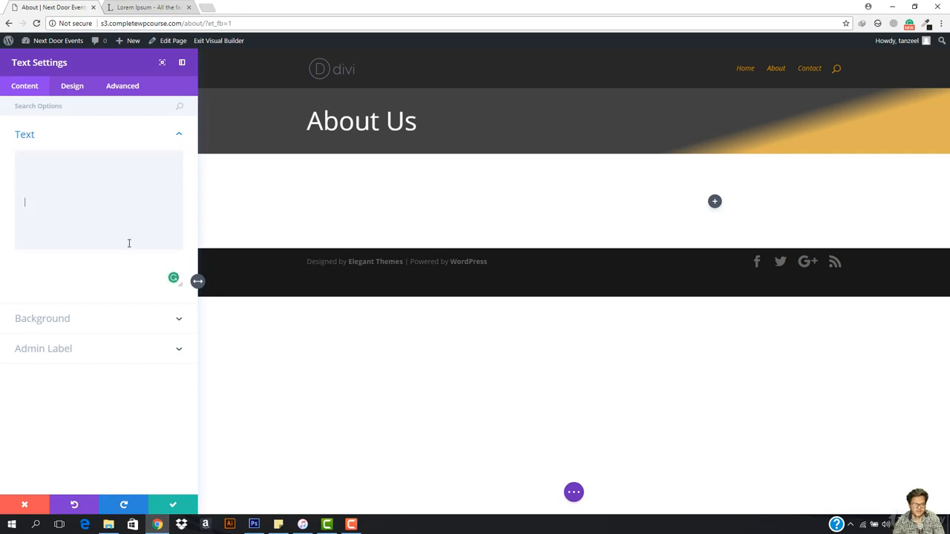
- Enter "Who We Are" as an H1 heading in the text module's HTML content and save the module
type("<h1>")
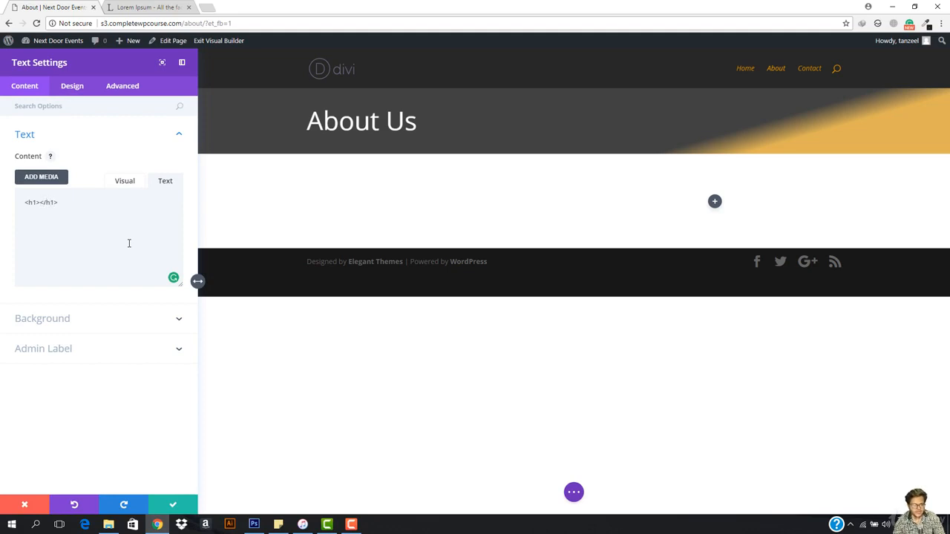
type("Who We")
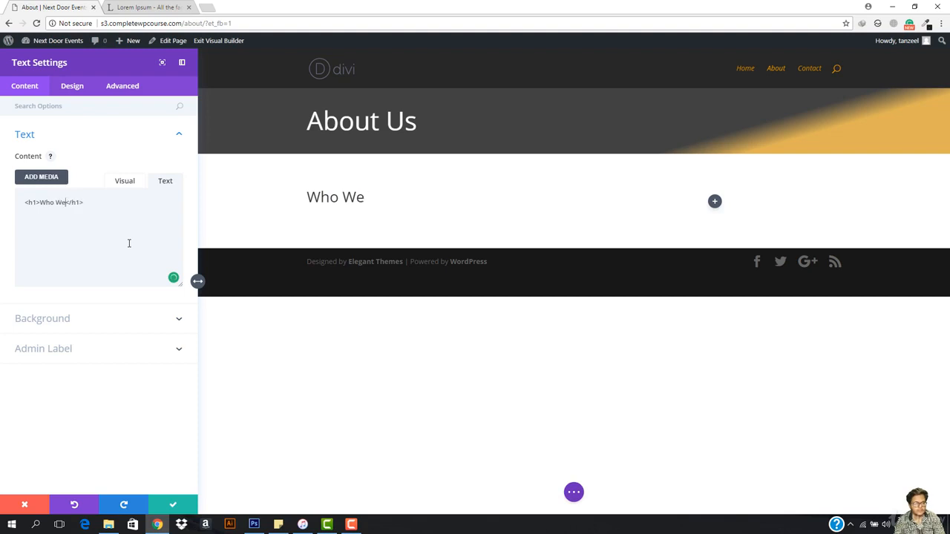
type(" Are")
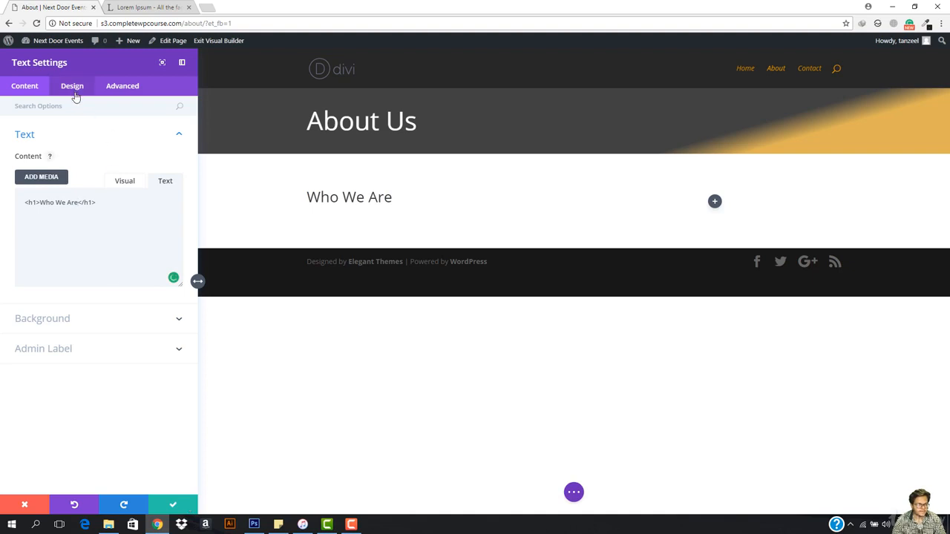
left_click(175, 505)
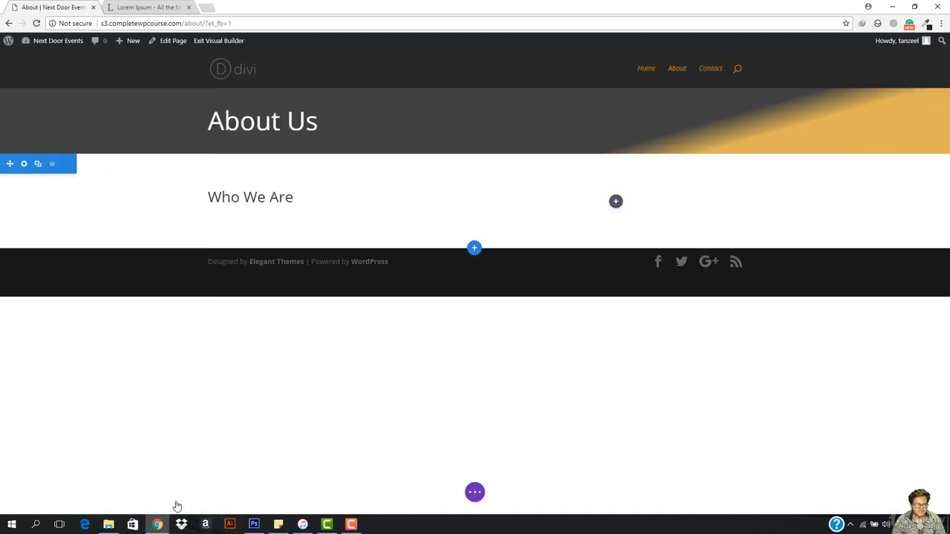
- Color the word "Are" in the Who We Are heading orange using the preset swatch
double_click(273, 197)
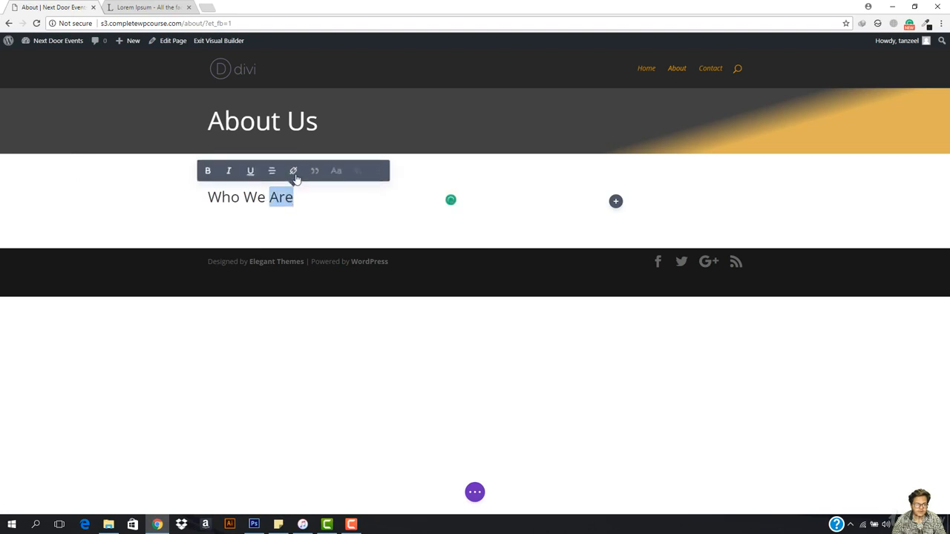
left_click(353, 171)
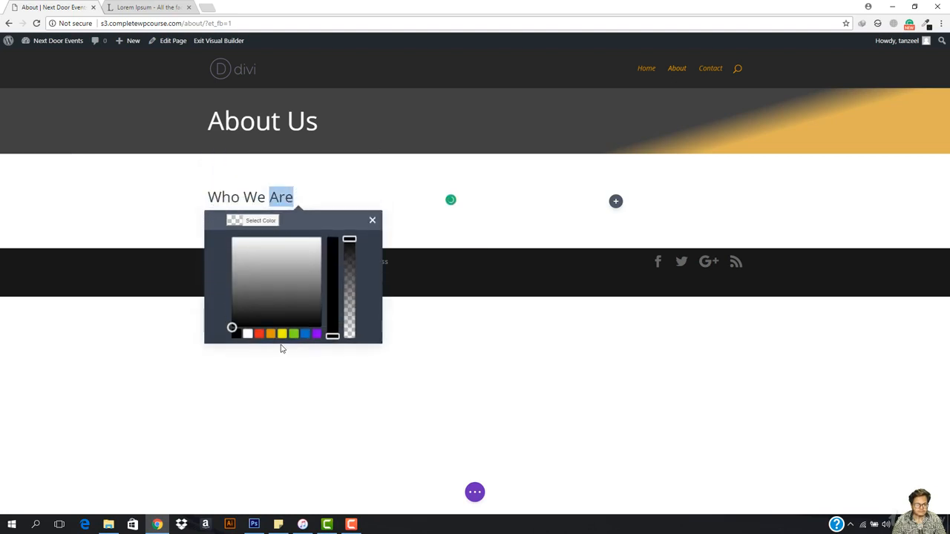
left_click(271, 333)
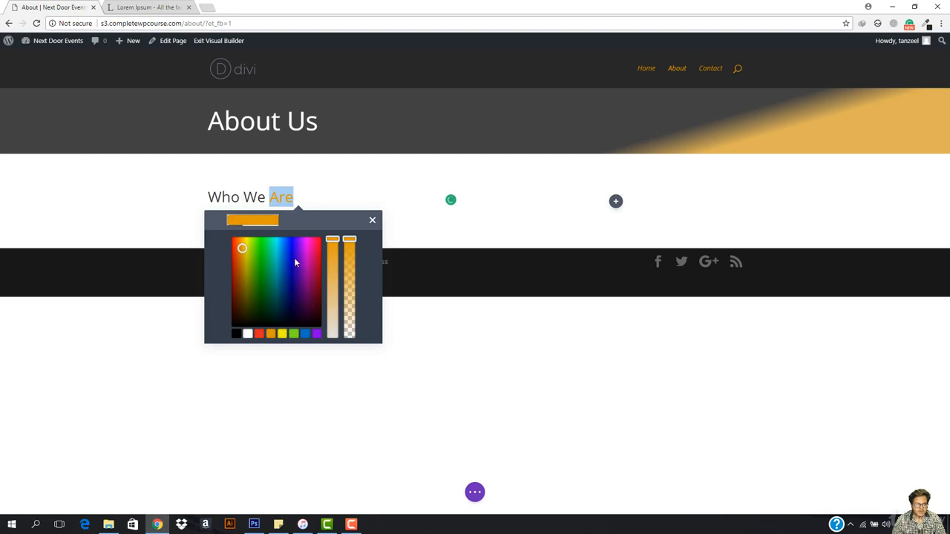
left_click(372, 222)
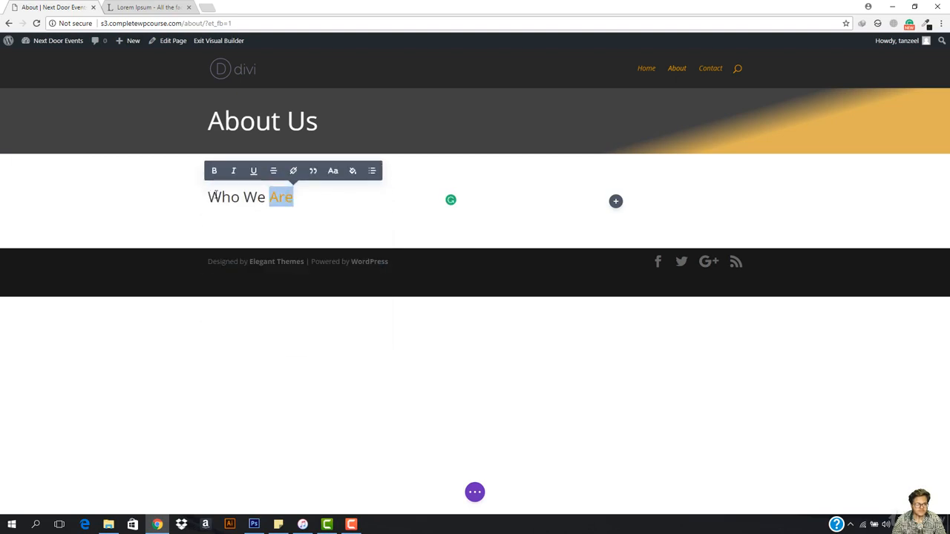
- Apply the largest inline font size to the whole "Who We Are" heading
left_click_drag(207, 197, 293, 209)
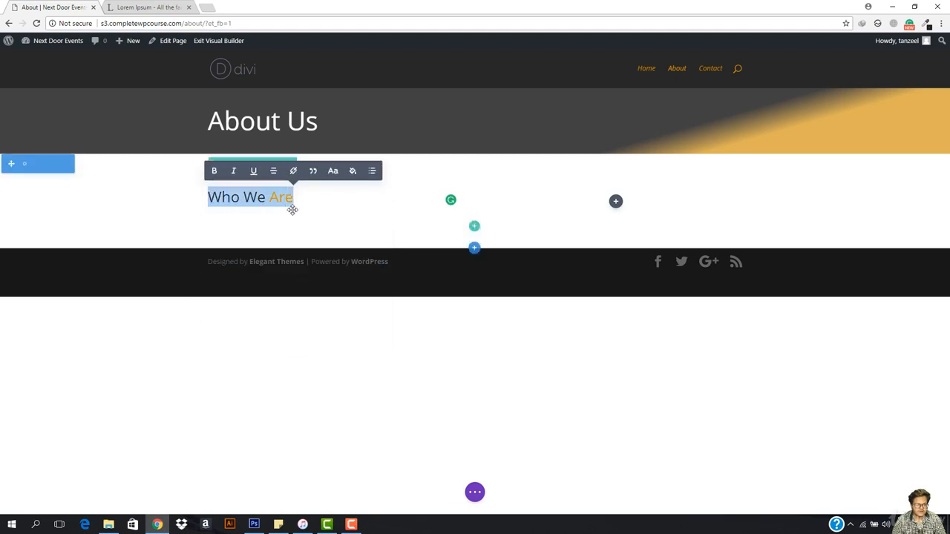
left_click(333, 170)
left_click(373, 331)
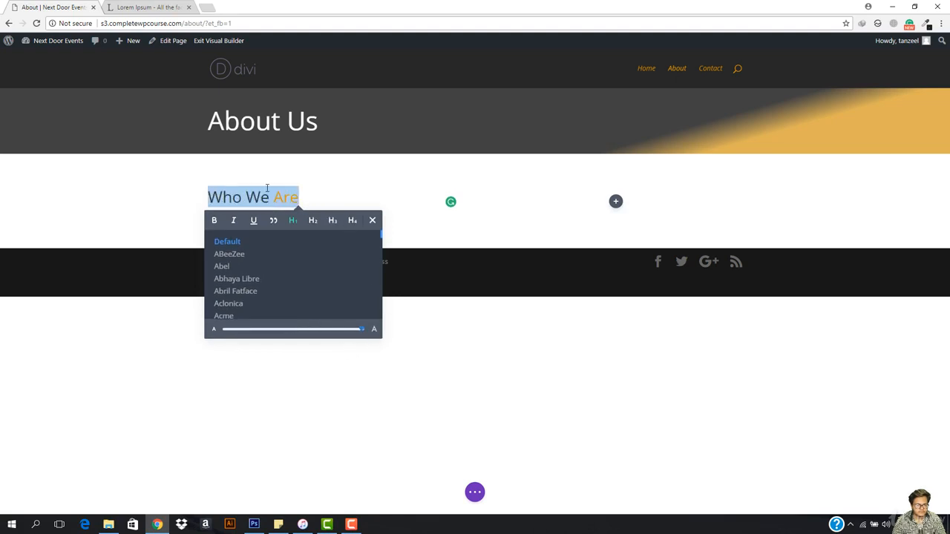
left_click(342, 207)
left_click(287, 239)
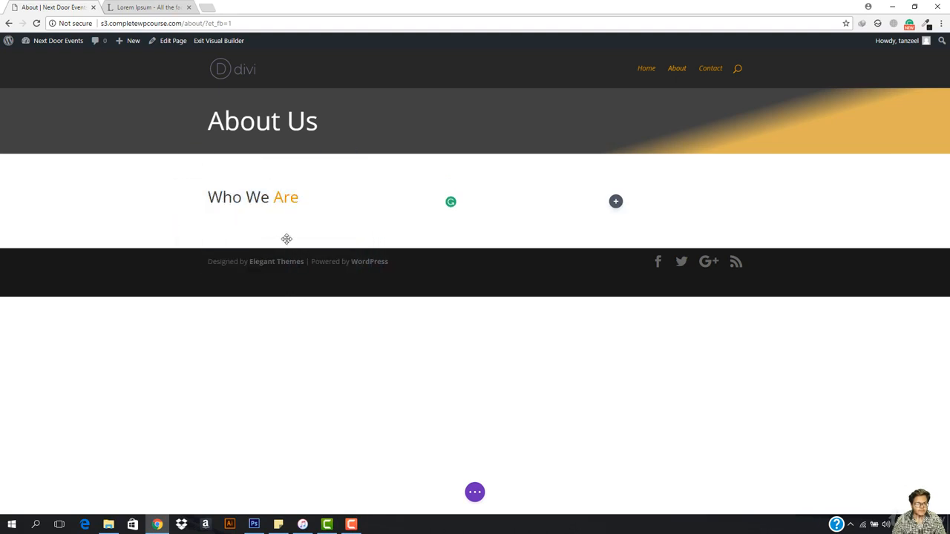
- Set the H1 heading text size of the "Who We Are" module to 52px in its design settings
mouse_move(333, 214)
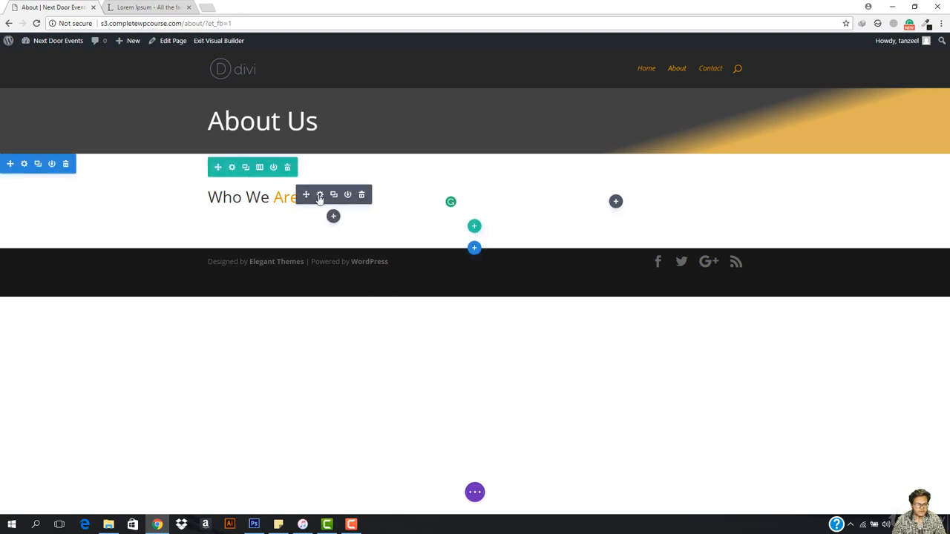
left_click(320, 195)
left_click(70, 95)
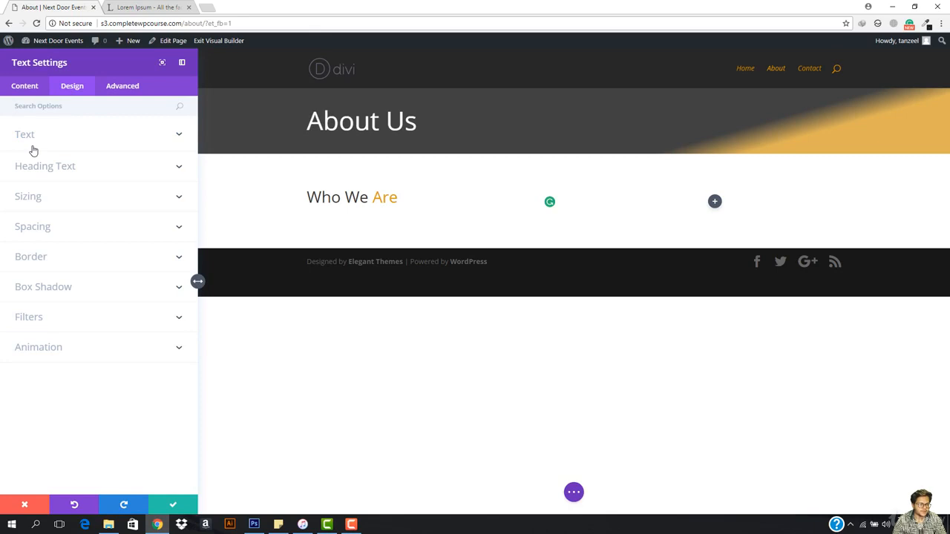
left_click(37, 169)
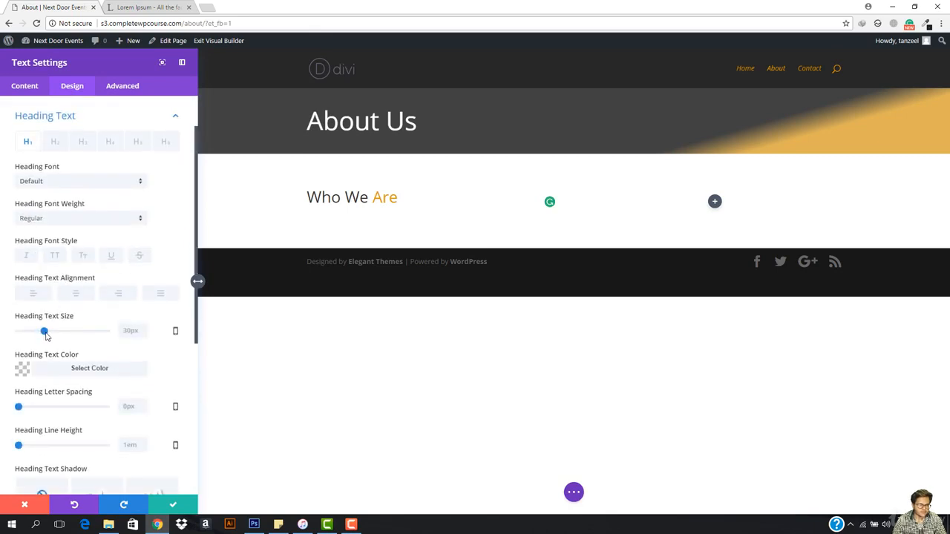
mouse_move(46, 336)
left_mouse_down()
mouse_move(99, 334)
mouse_move(65, 333)
left_mouse_up()
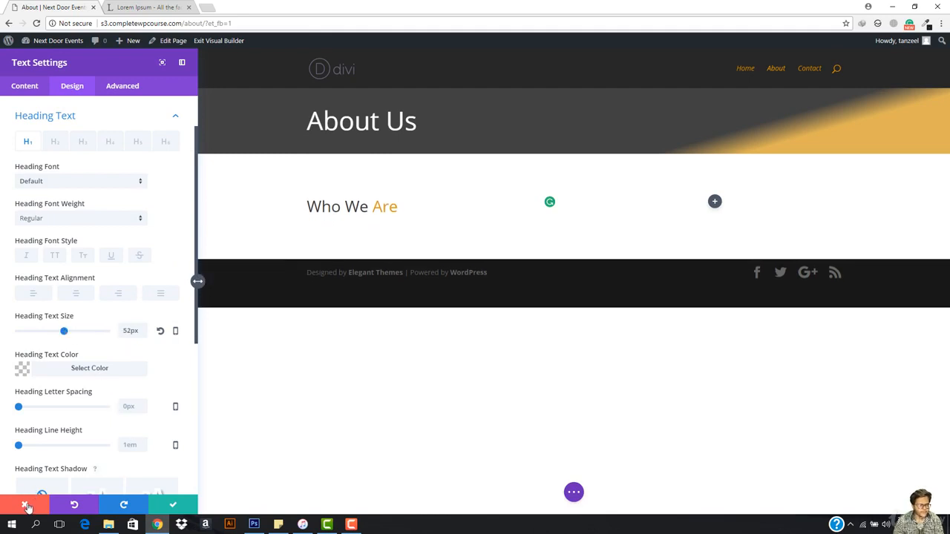
- Remove the xx-large font-size span and its closing tag from the "Who We Are" heading's HTML, keeping the color span
left_click(35, 86)
left_click(44, 137)
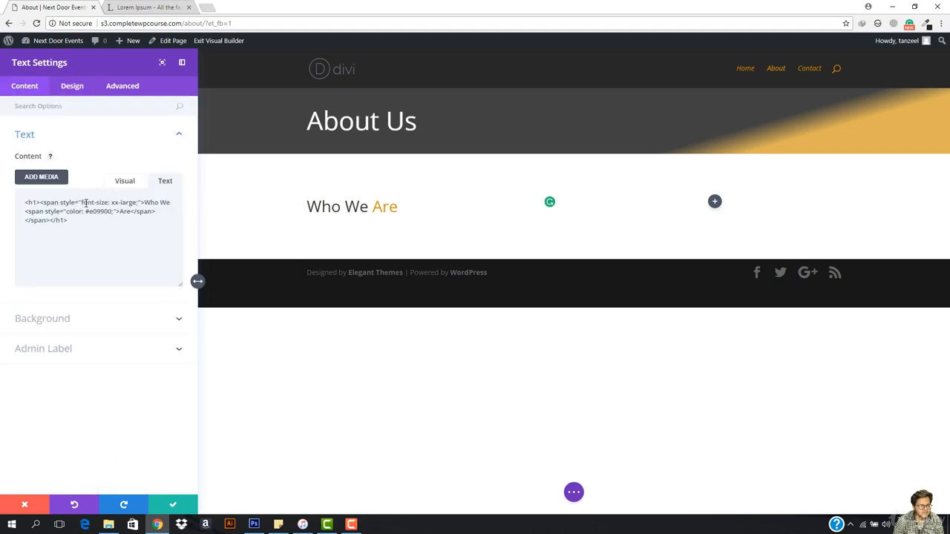
left_click_drag(41, 202, 143, 203)
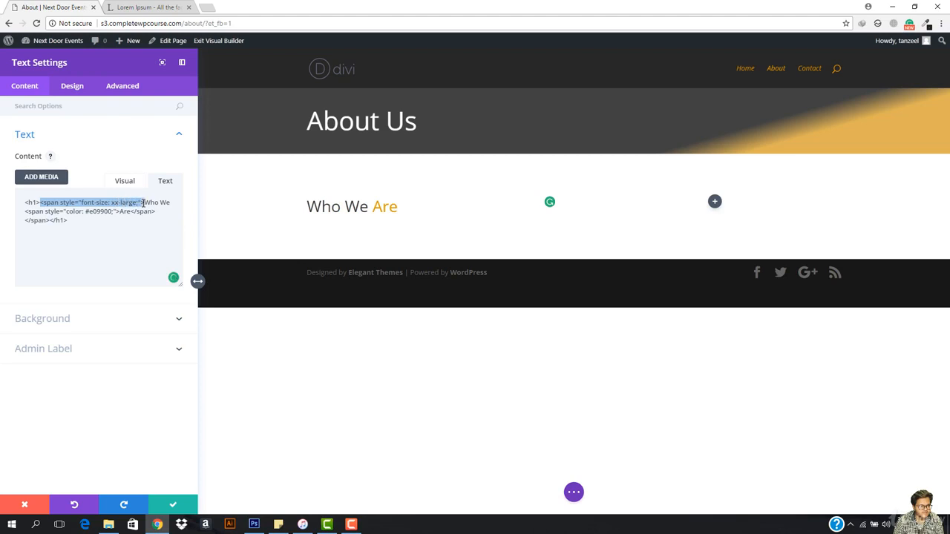
key("BackSpace")
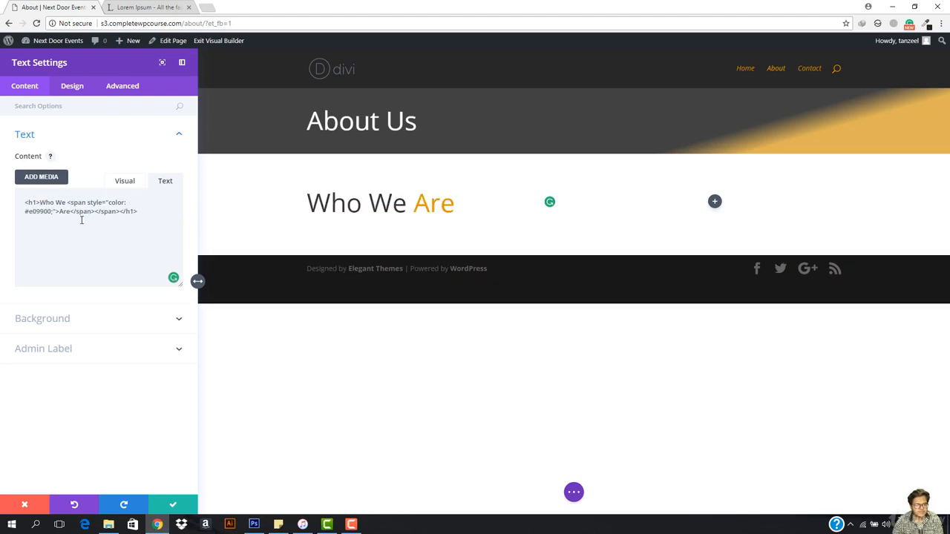
left_click_drag(93, 213, 116, 215)
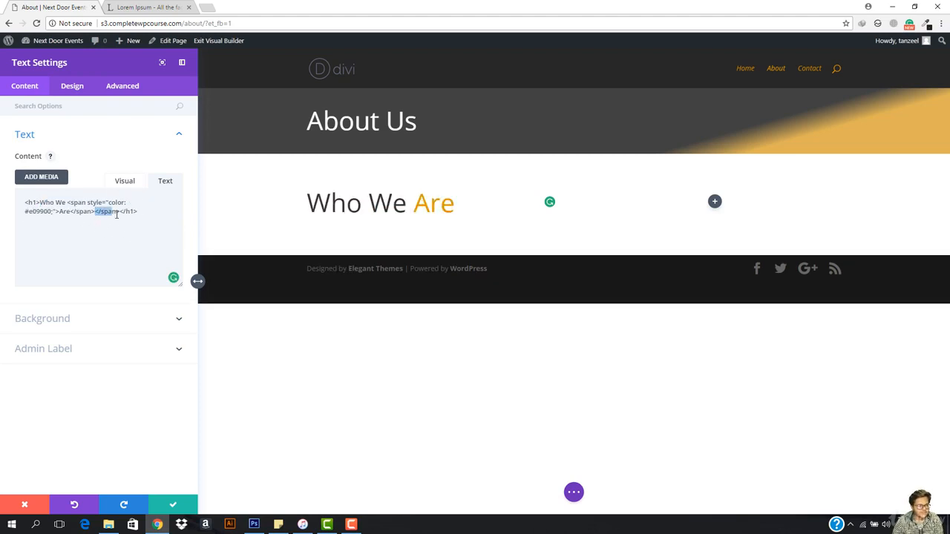
key("BackSpace")
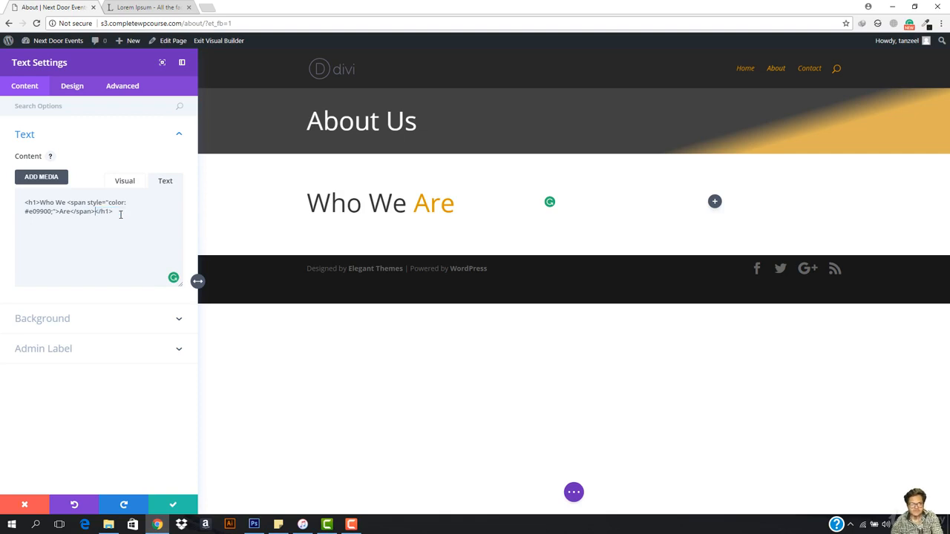
- Set the H1 heading text size of the "Who We Are" module to 37px and save the module
left_click(67, 87)
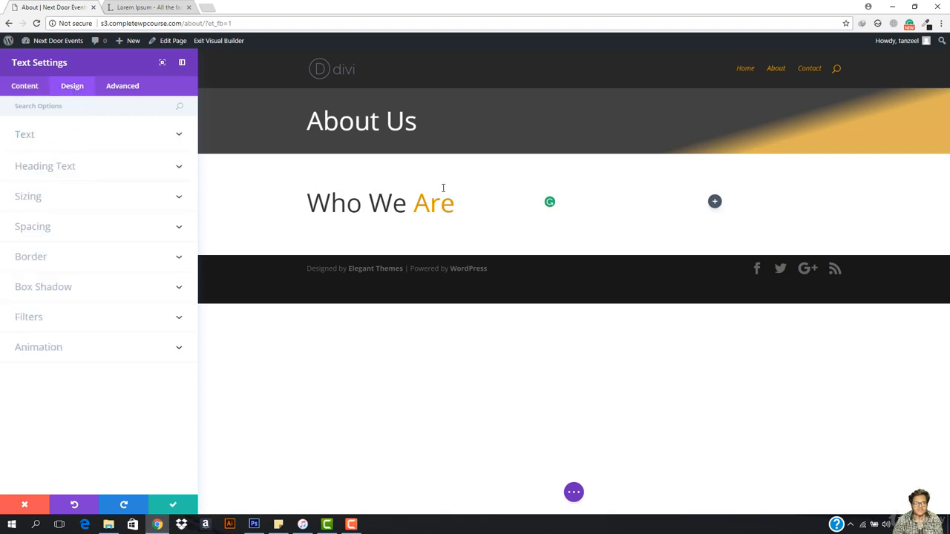
left_click(22, 89)
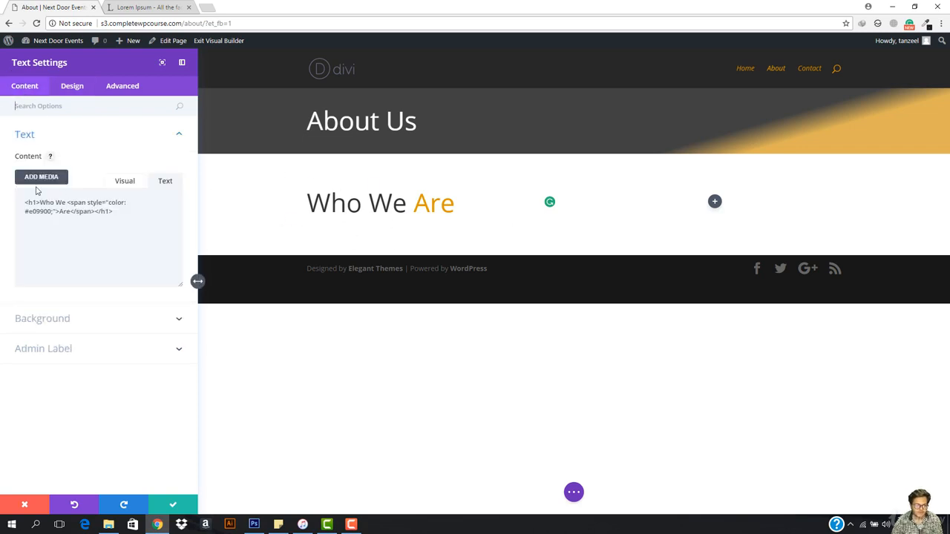
left_click(75, 87)
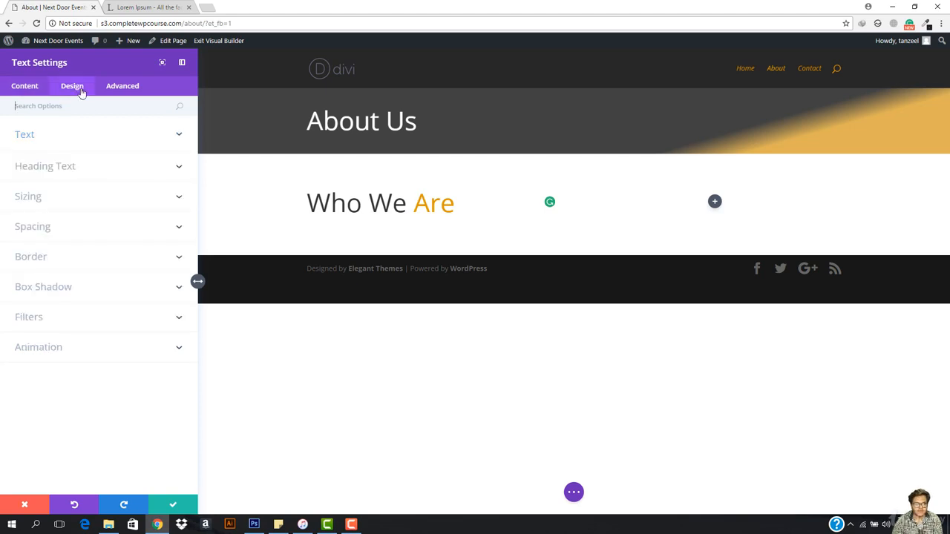
left_click(65, 167)
left_click_drag(63, 334, 51, 332)
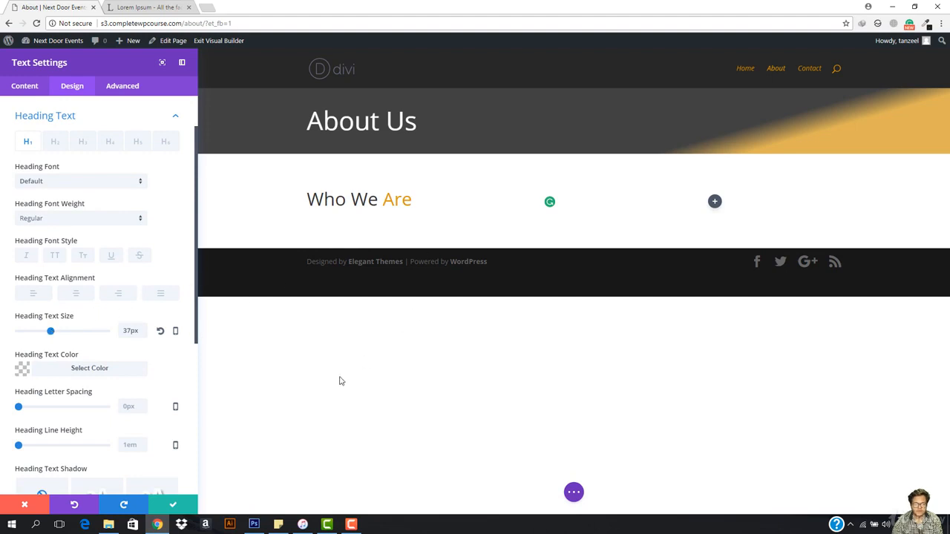
left_click(172, 497)
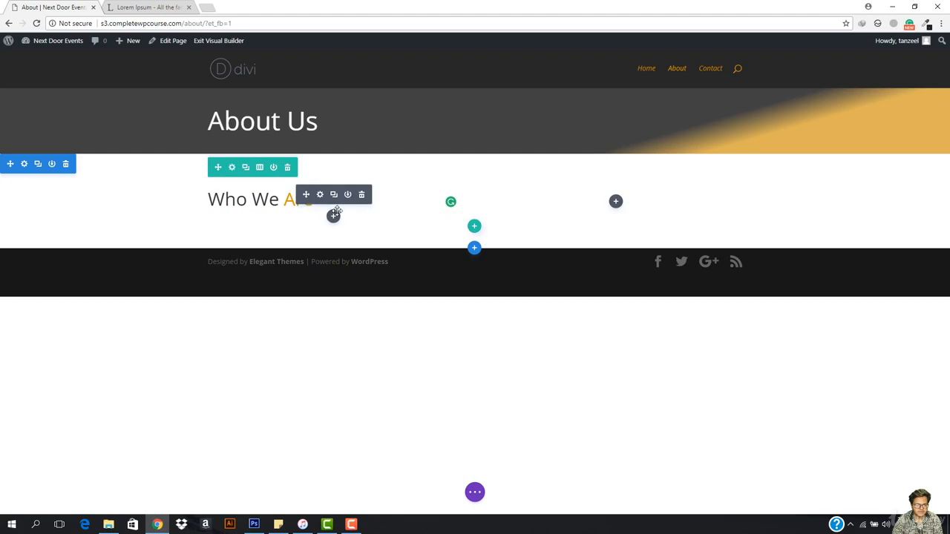
- Insert a Divider module below the "Who We Are" heading and turn on Show Divider
left_click(333, 195)
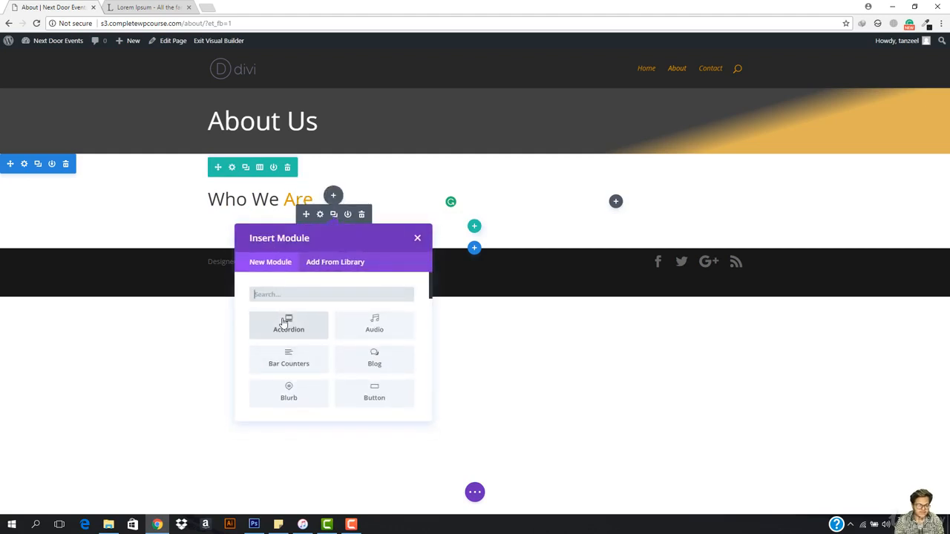
type("div")
left_click(284, 324)
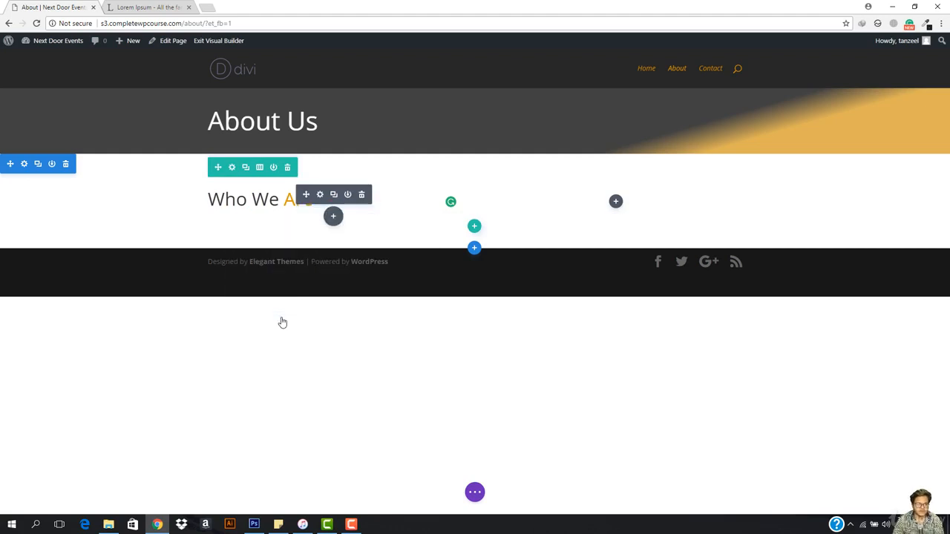
left_click(34, 171)
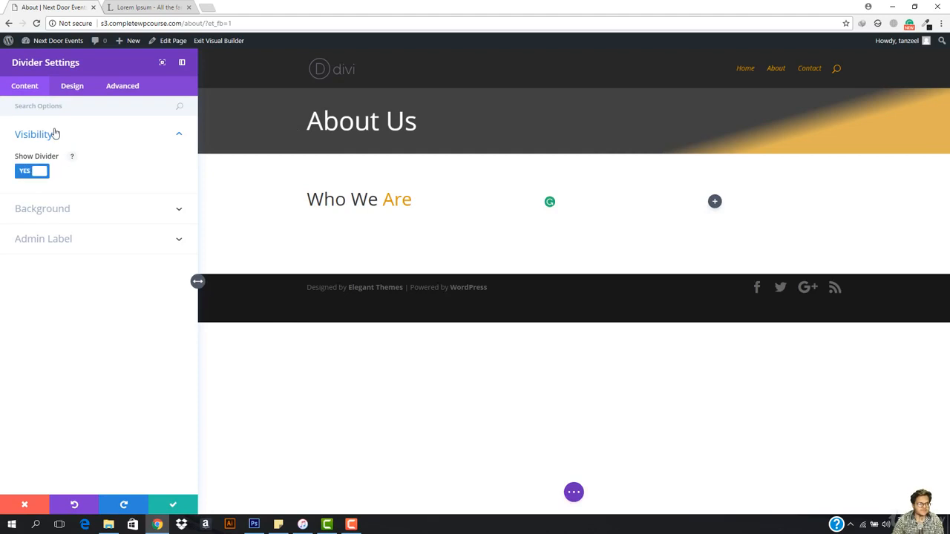
- Set the divider's color to the preset orange #e09900
left_click(68, 89)
left_click(61, 136)
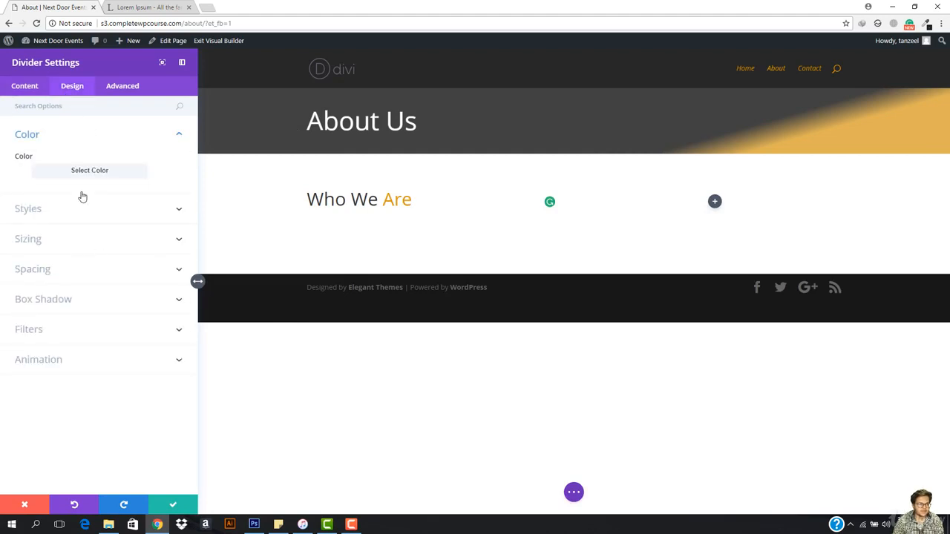
left_click(97, 170)
left_click(87, 279)
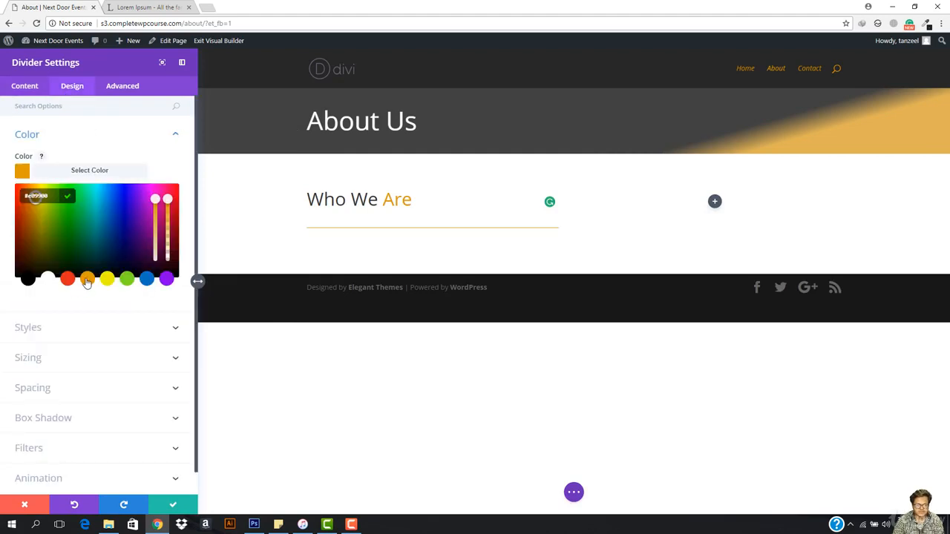
- Size the divider with a weight of 3px, a width of 11% and a height of 0px
left_click(44, 329)
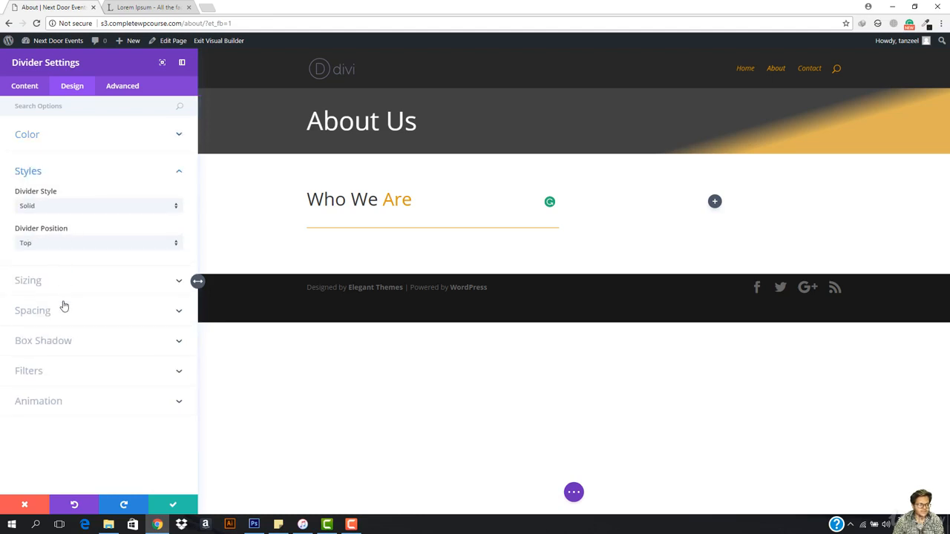
left_click(60, 286)
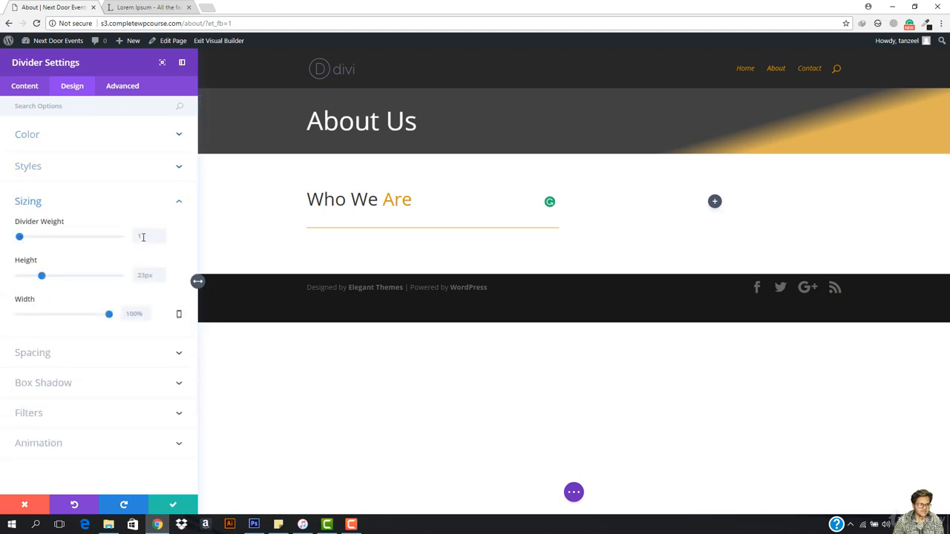
left_click(143, 237)
type("3")
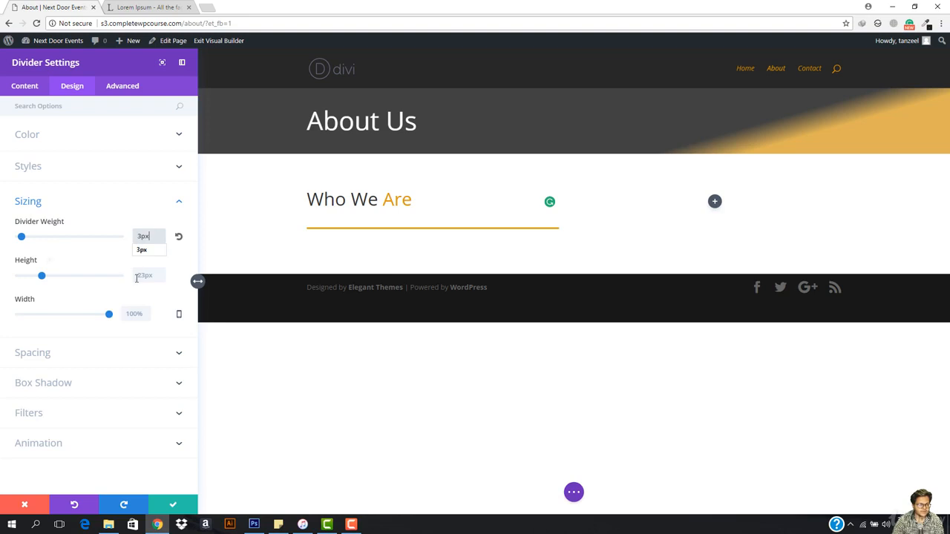
left_click(139, 276)
left_click_drag(111, 318, 30, 321)
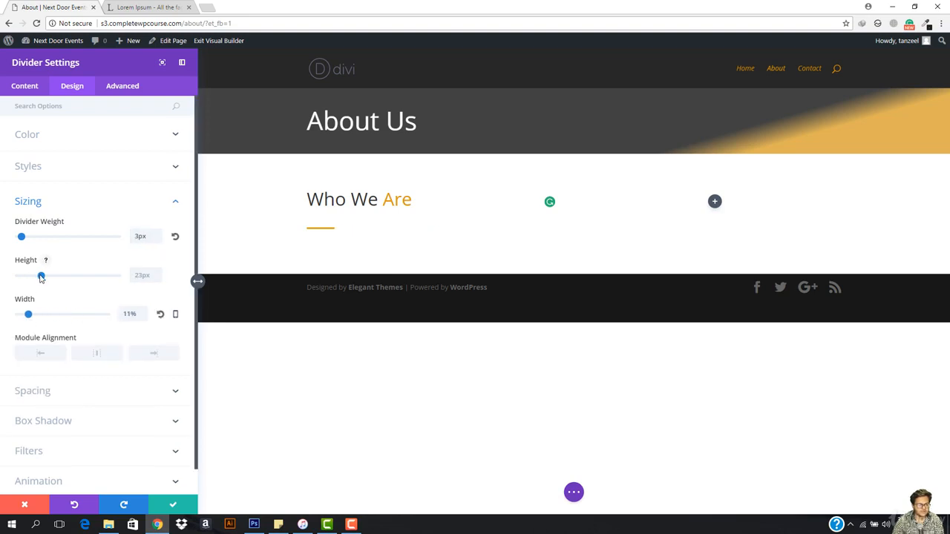
left_click_drag(40, 277, 11, 272)
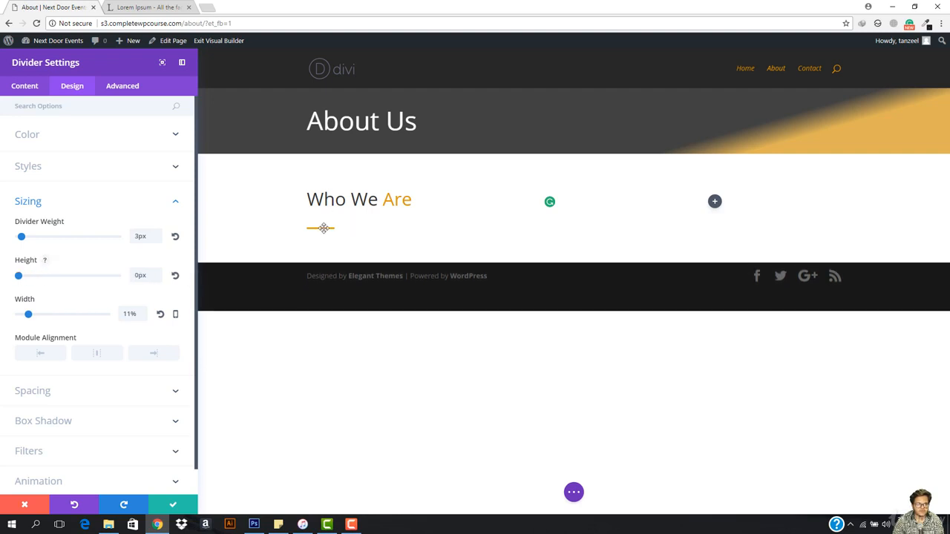
- Reduce the divider's width to 10% and try to set its weight to 2px
left_click_drag(28, 315, 26, 315)
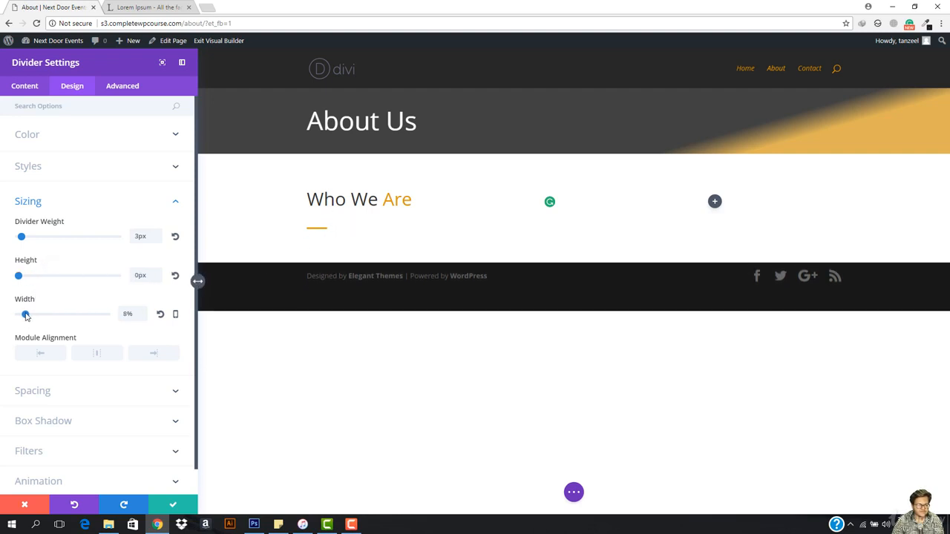
double_click(138, 236)
type("2")
key("Return")
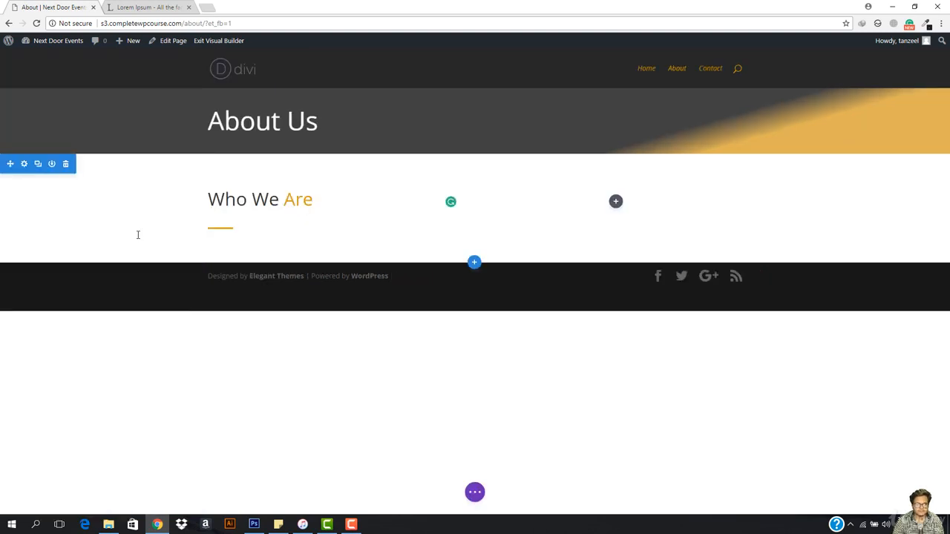
left_click(232, 164)
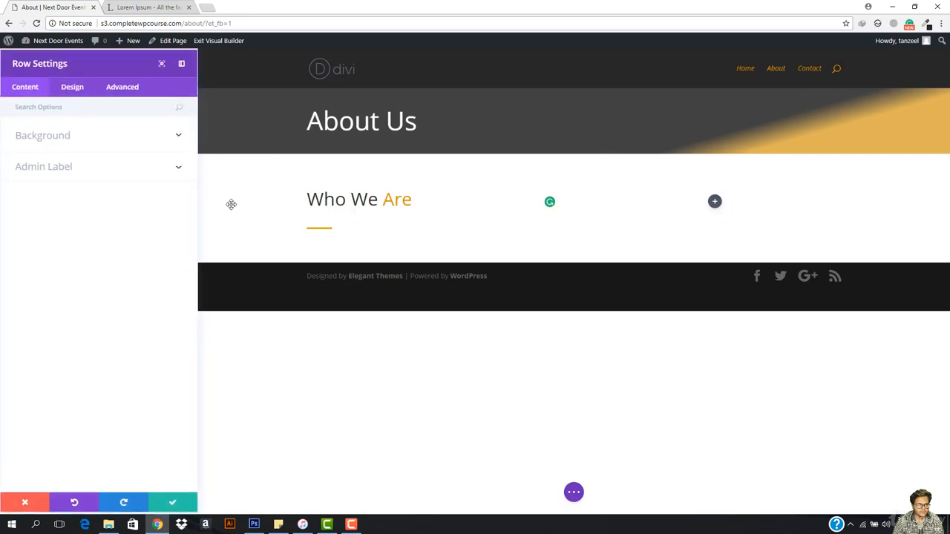
double_click(353, 201)
left_click(421, 206)
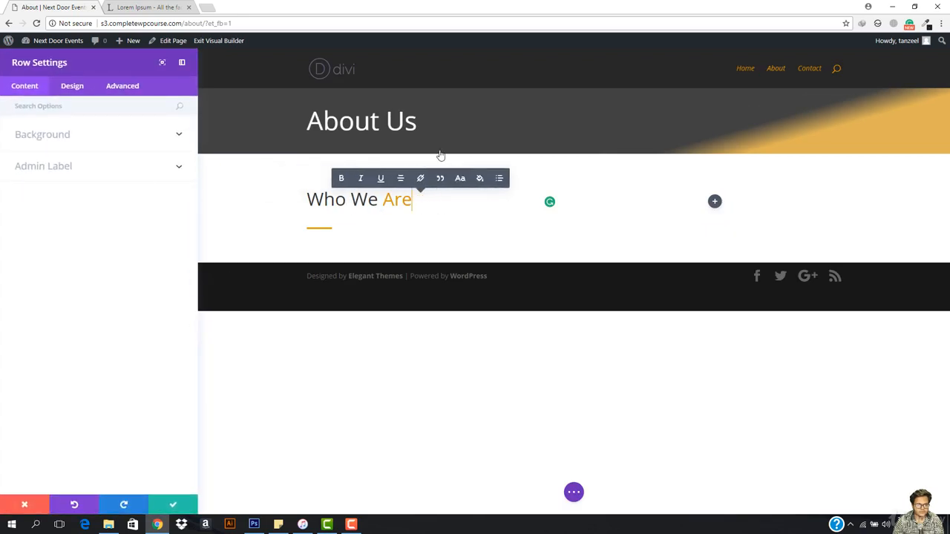
left_click(456, 129)
left_click(164, 506)
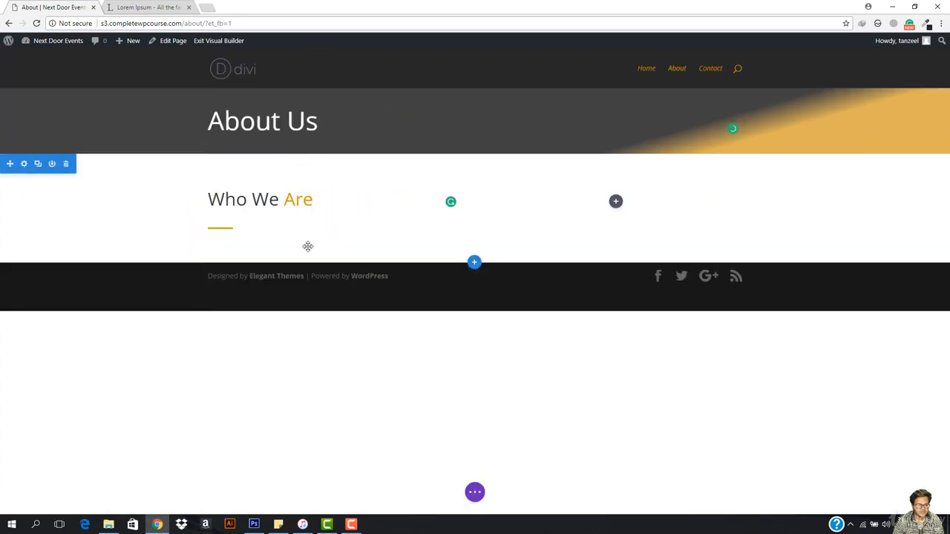
- Reopen the divider's settings and set its height to 22px and its weight to 2px
mouse_move(216, 230)
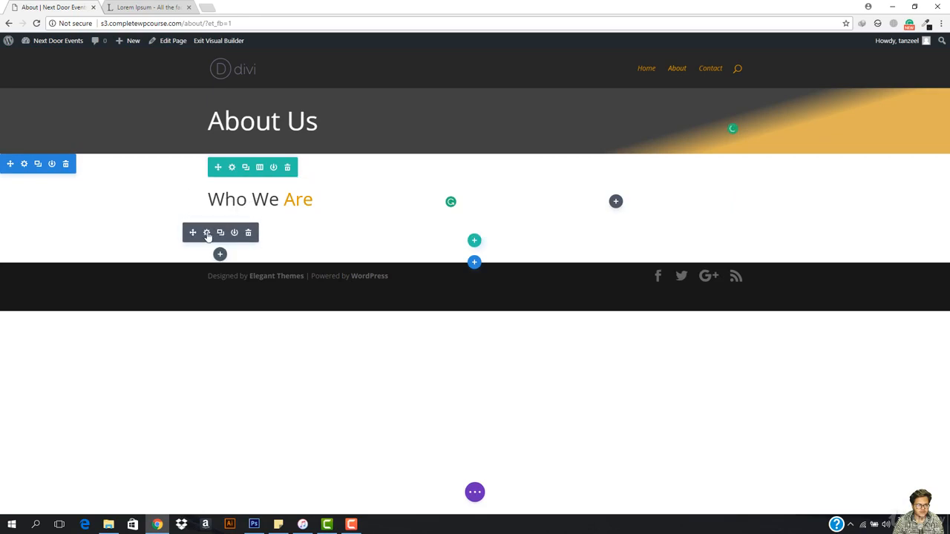
left_click(207, 233)
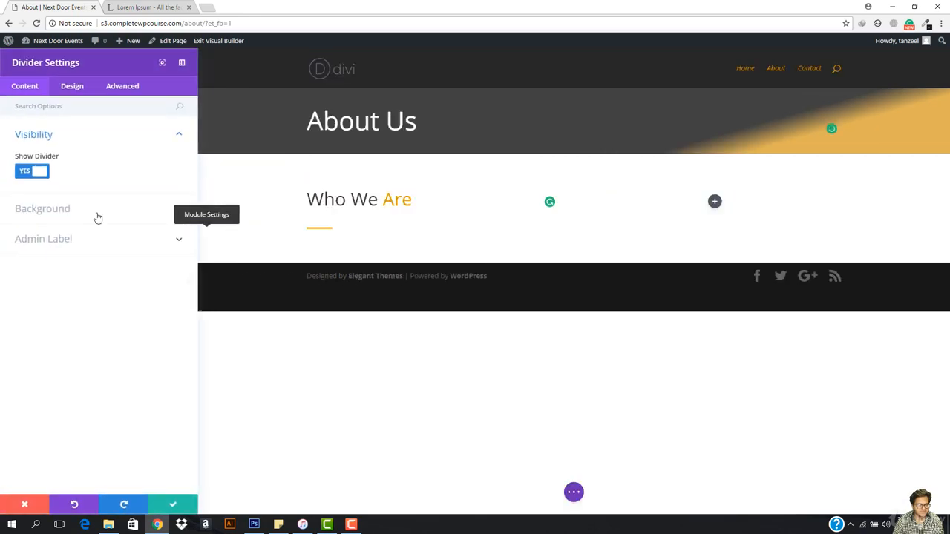
left_click(72, 86)
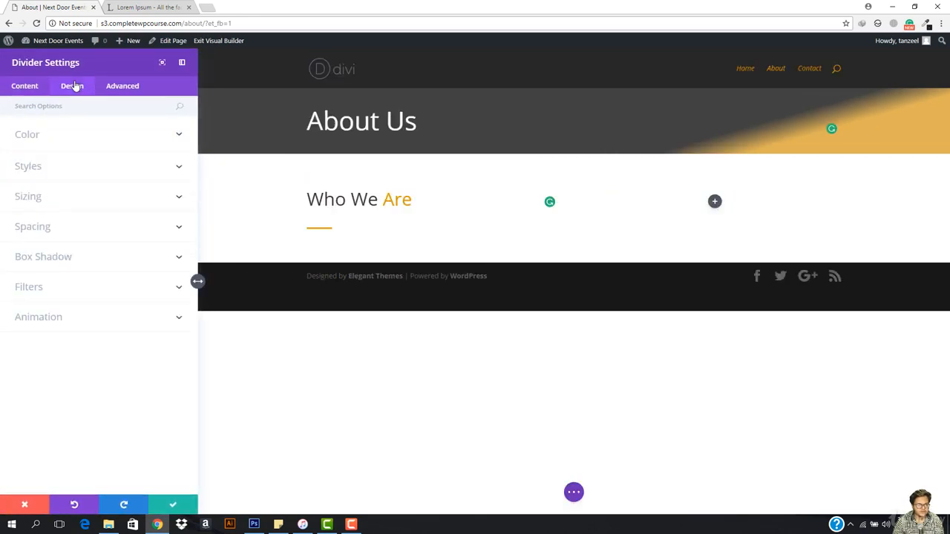
left_click(60, 211)
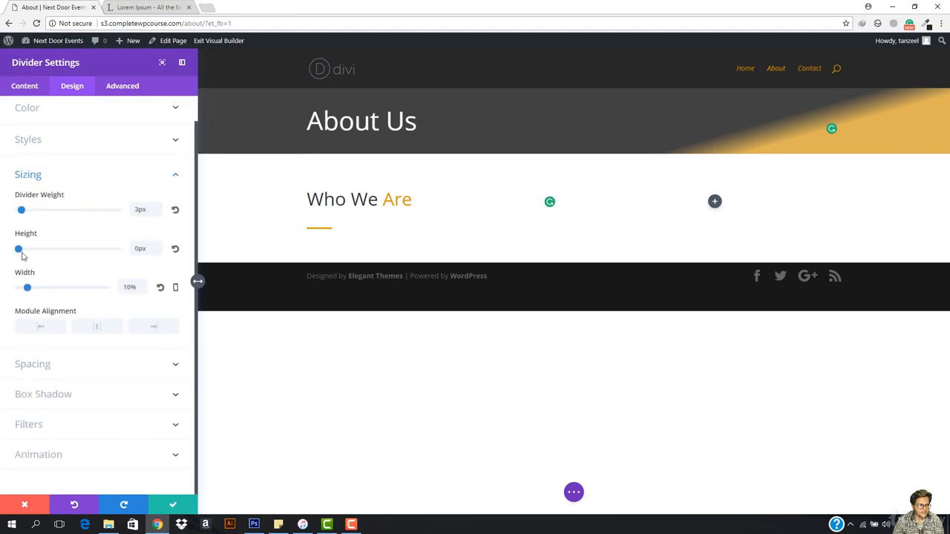
left_click_drag(18, 250, 40, 249)
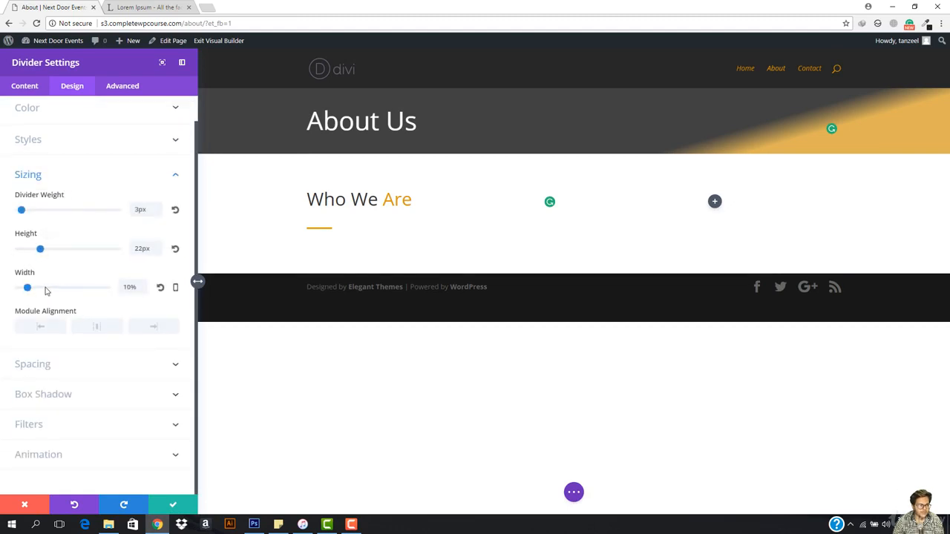
double_click(137, 210)
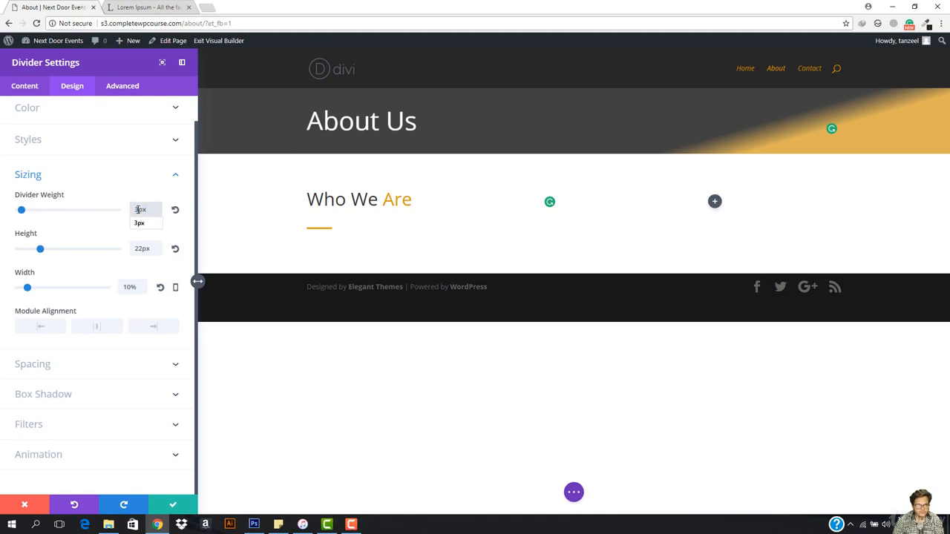
type("2")
key("Return")
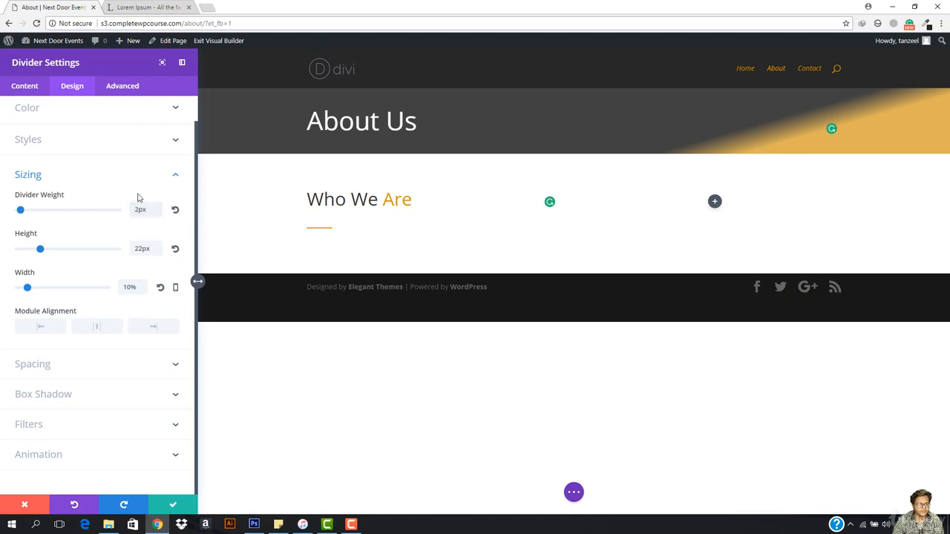
left_click(119, 74)
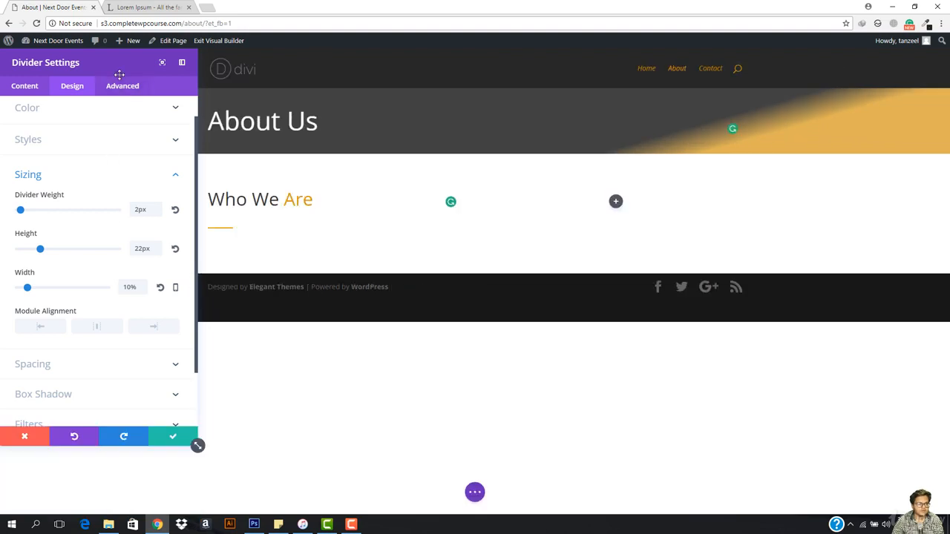
left_click(182, 62)
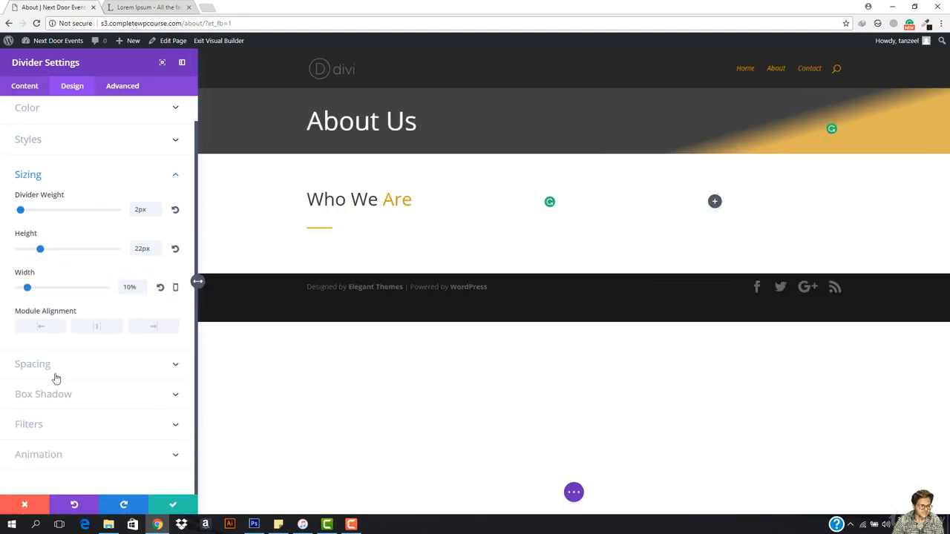
- Pull the divider up towards the heading with a top custom margin of -30, after trying -15, -19 and -35
left_click(33, 364)
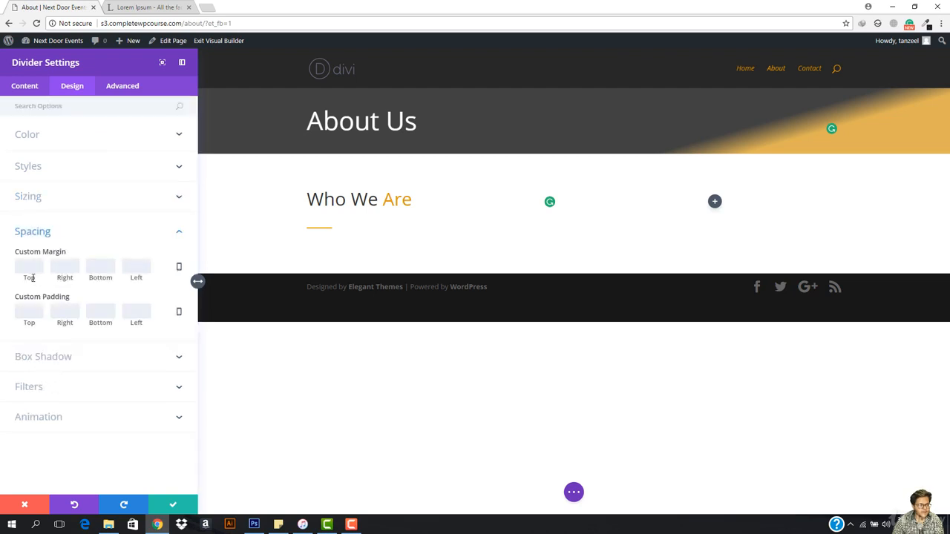
type("-15")
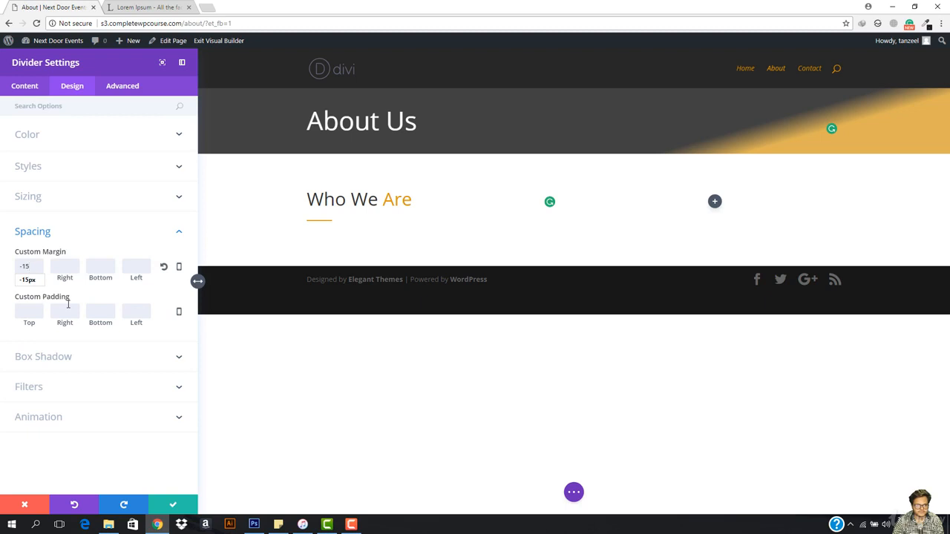
key("BackSpace")
type("9")
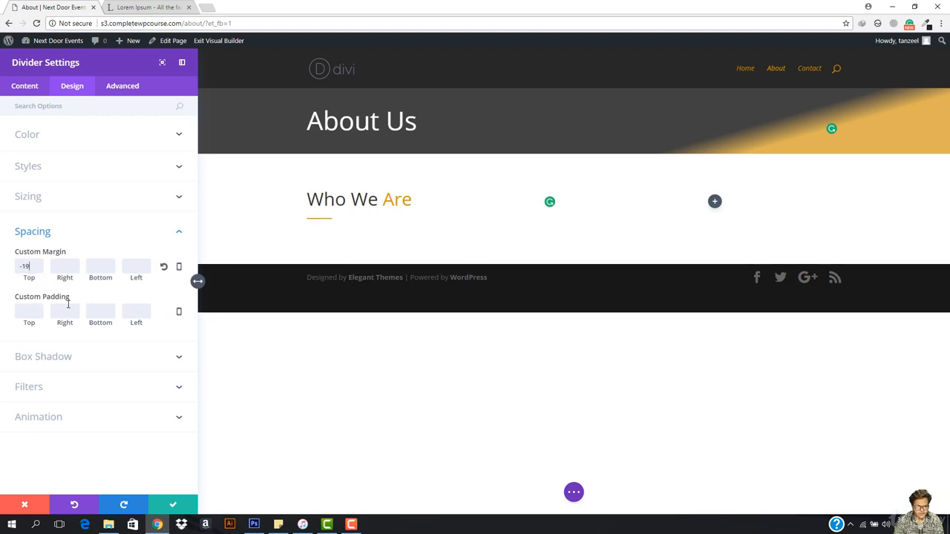
key("BackSpace")
key("BackSpace")
type("25")
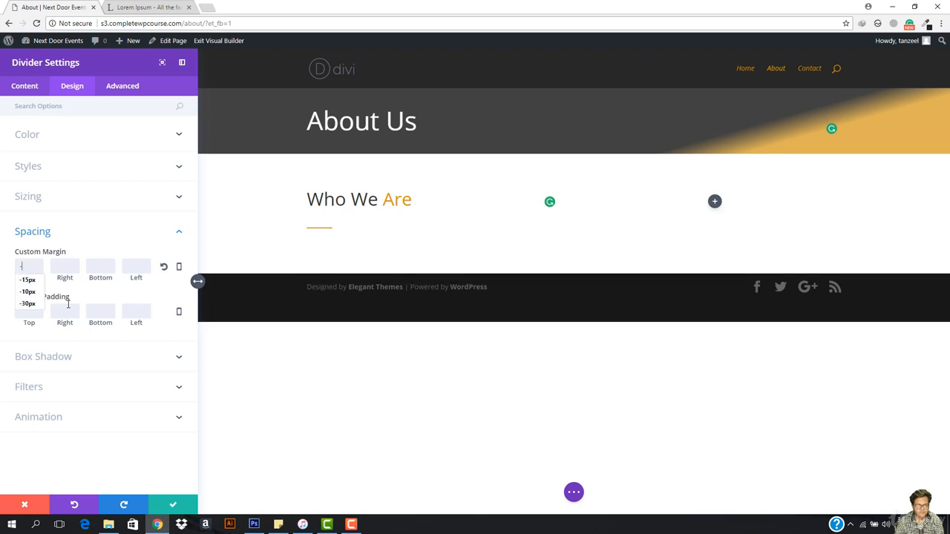
key("BackSpace")
key("BackSpace")
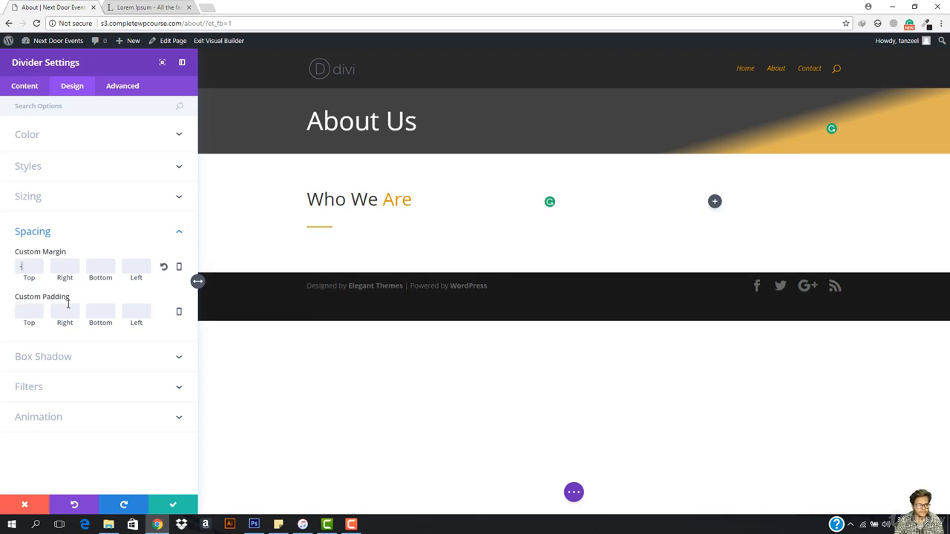
type("35")
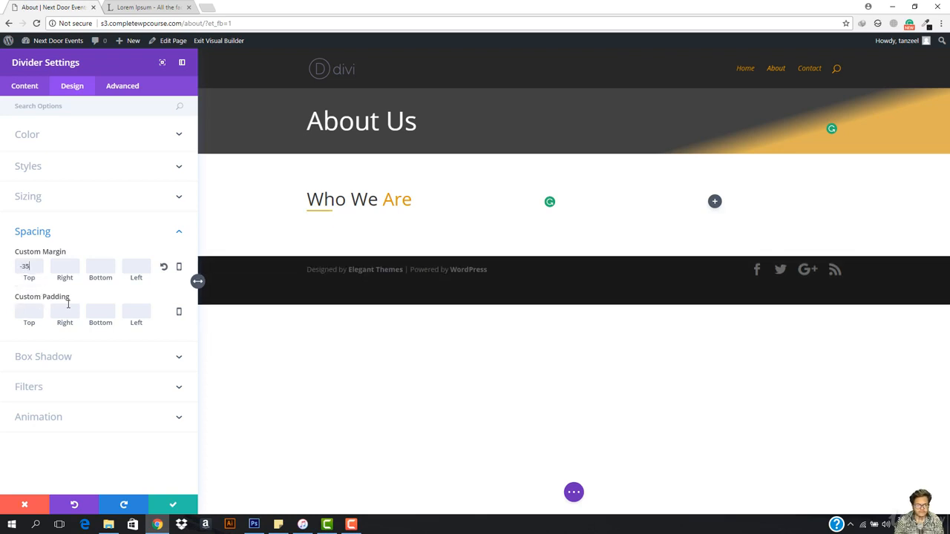
key("BackSpace")
key("BackSpace")
key("BackSpace")
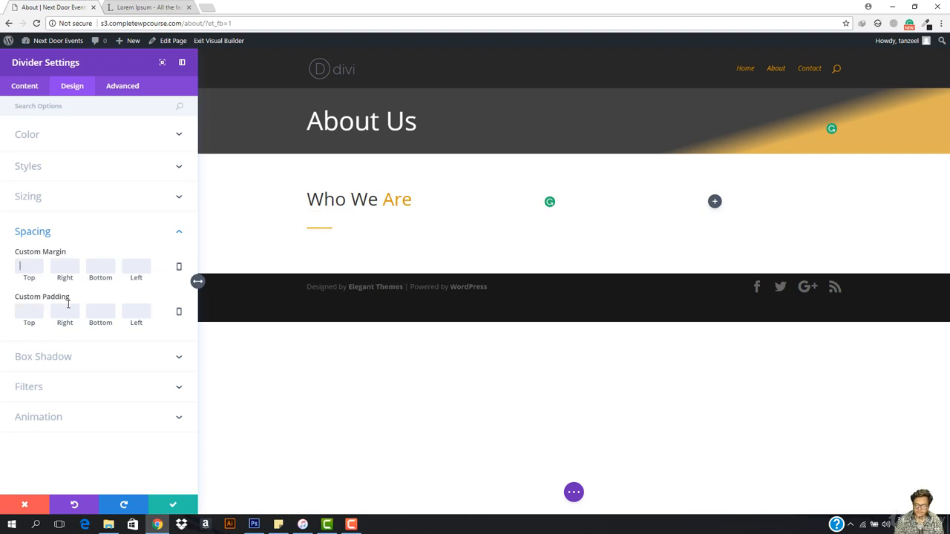
type("-30")
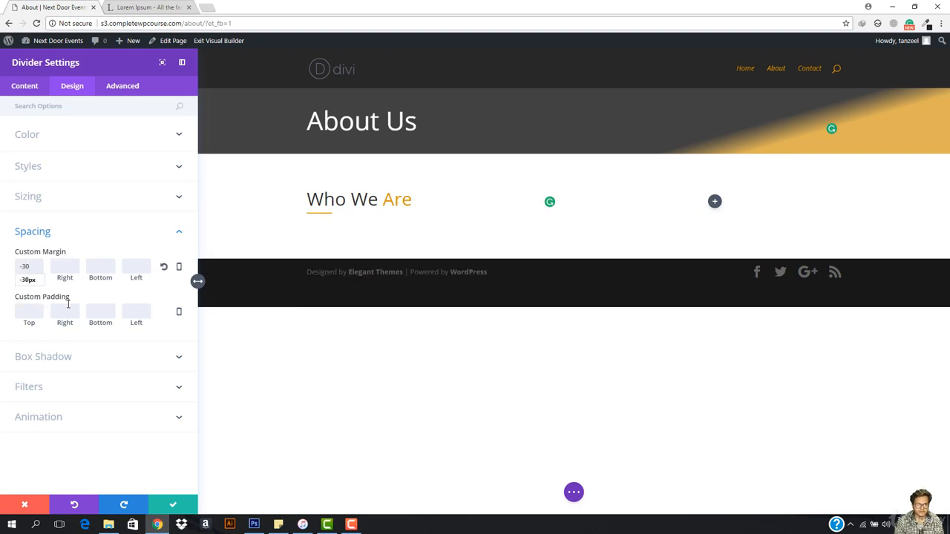
- Widen the divider to 18% and save the module
left_click(24, 86)
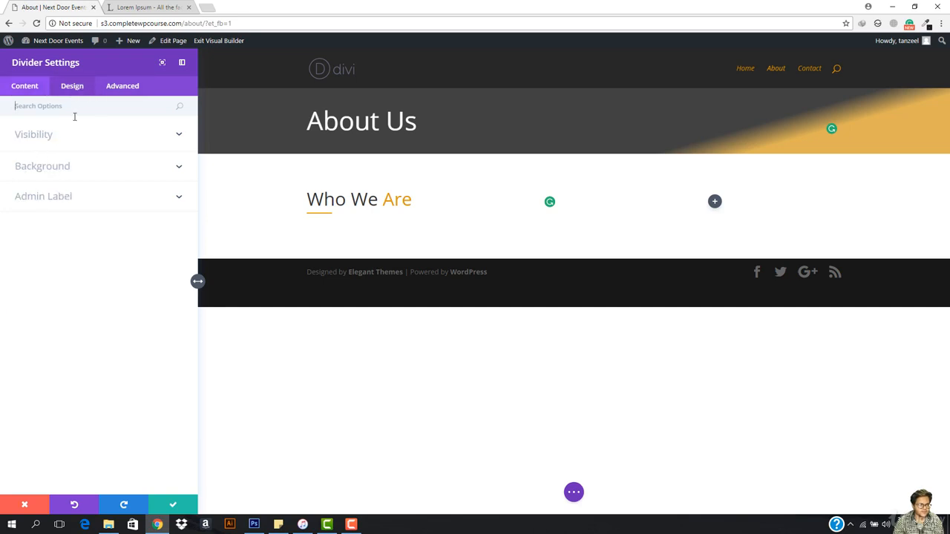
left_click(72, 86)
left_click(57, 195)
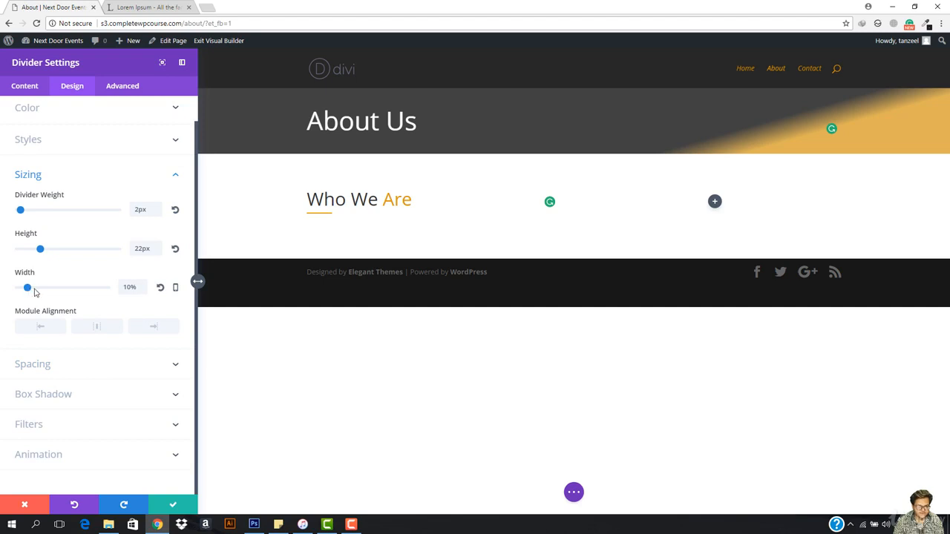
left_click_drag(27, 288, 36, 288)
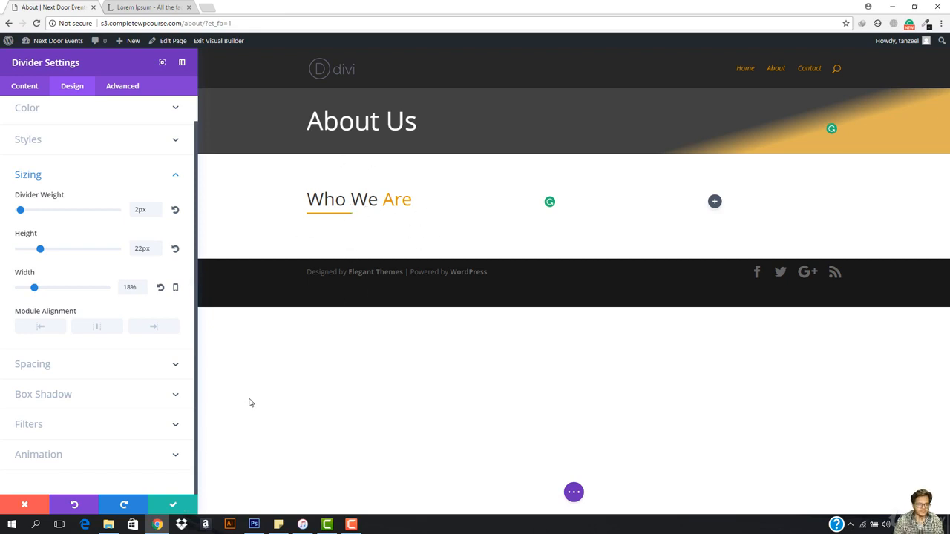
left_click(173, 504)
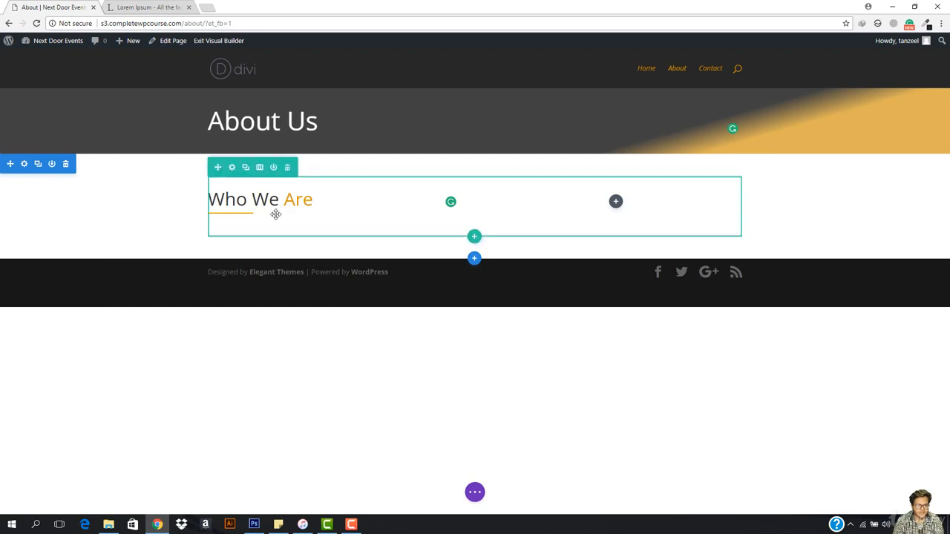
- Insert a Text module below the "Who We Are" heading
left_click(333, 214)
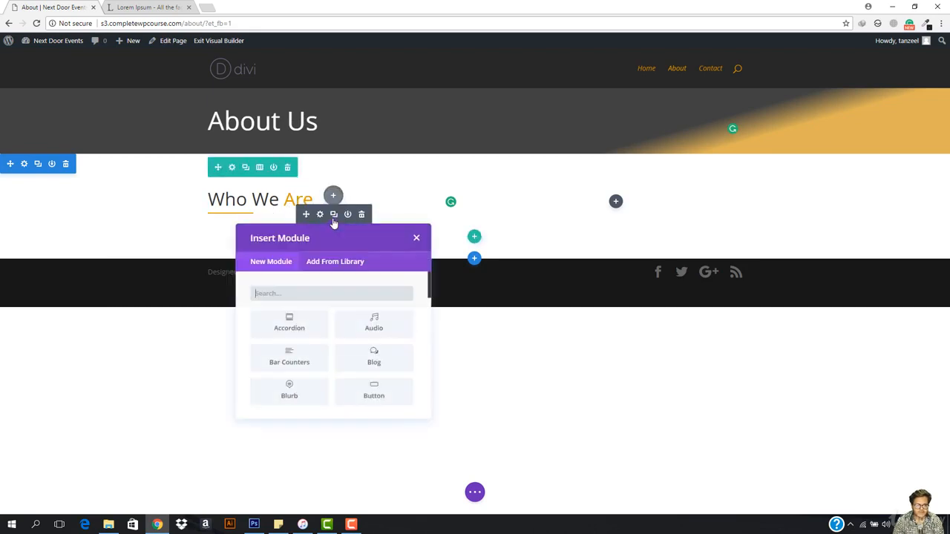
type("text")
left_click(327, 324)
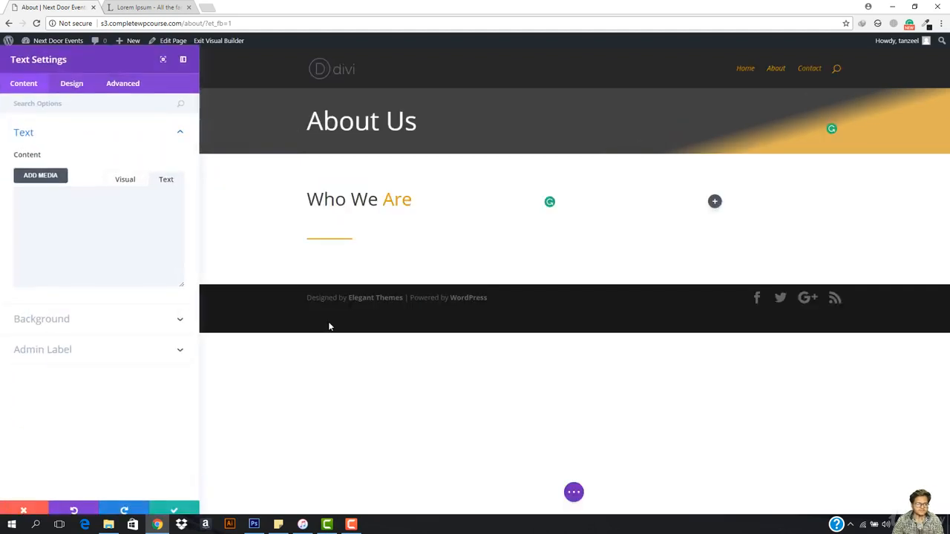
- Fill the Text module with the first Lorem Ipsum paragraph from the lipsum.com page and save it
left_click(149, 8)
left_click_drag(248, 136, 659, 191)
key("ctrl+c")
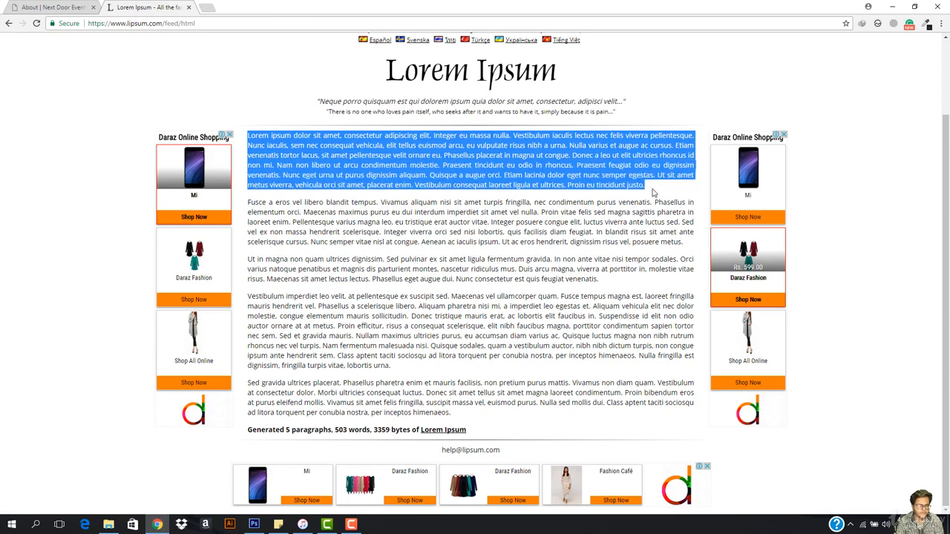
left_click(30, 7)
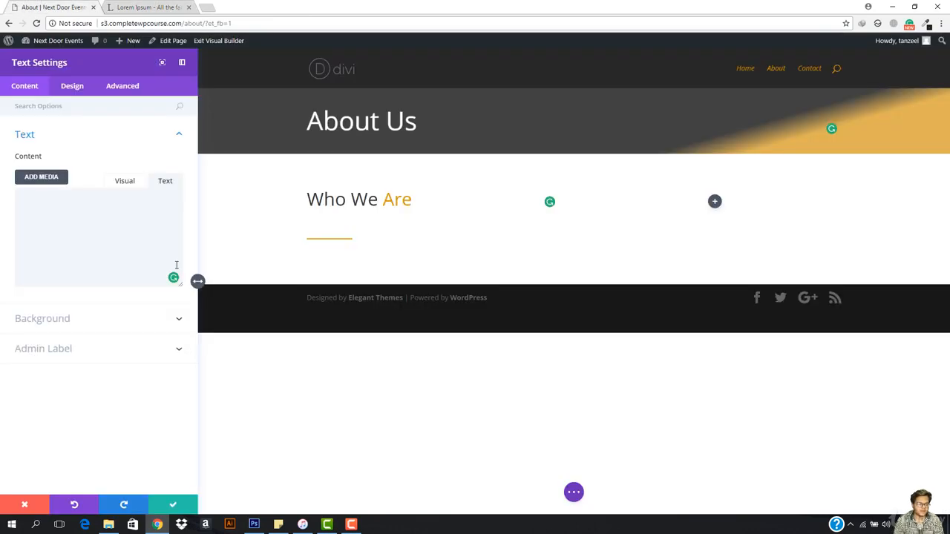
key("ctrl+v")
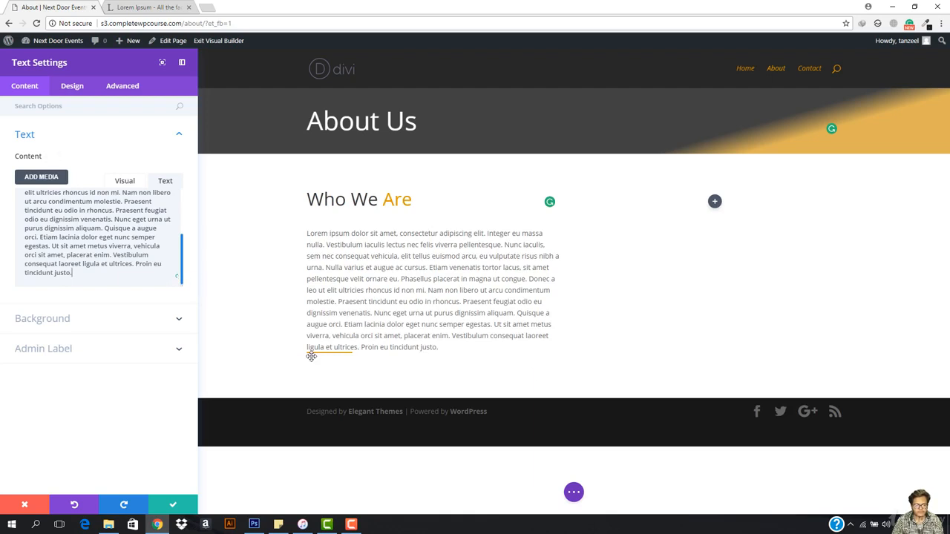
left_click(173, 505)
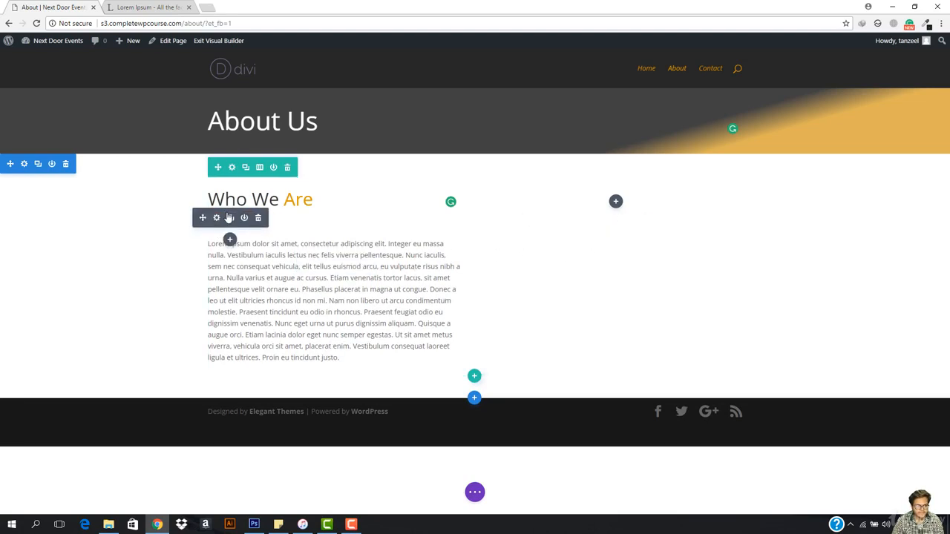
- Reduce the height of the divider under the "Who We Are" heading to 0px
left_click(216, 217)
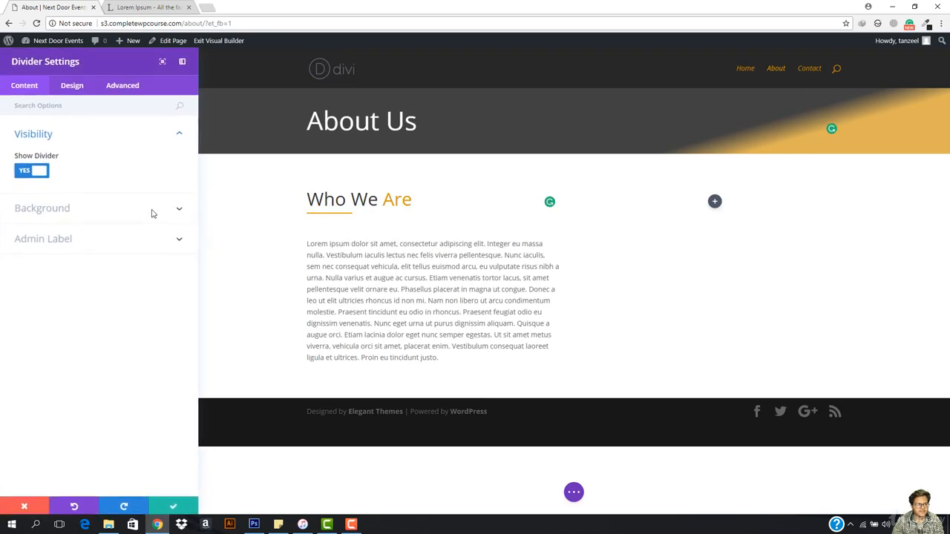
left_click(72, 87)
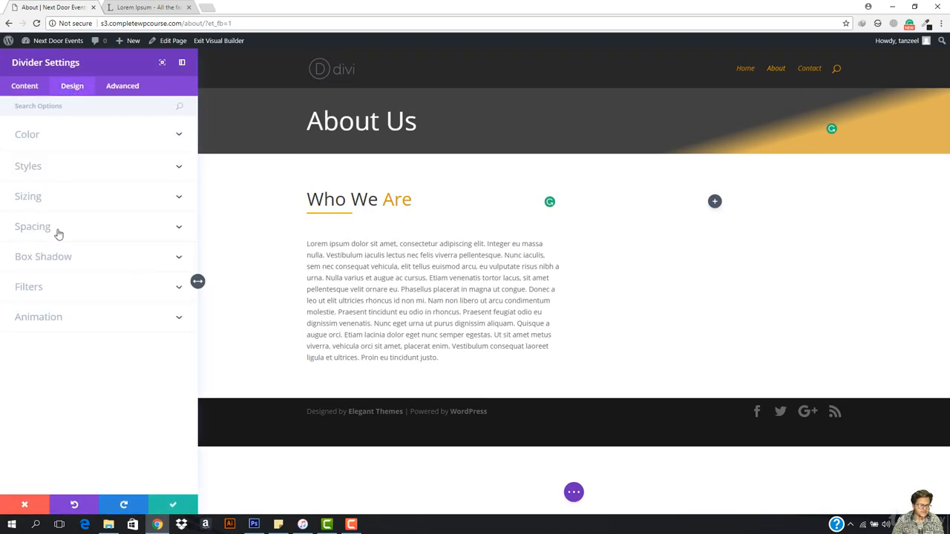
left_click(83, 233)
left_click(82, 210)
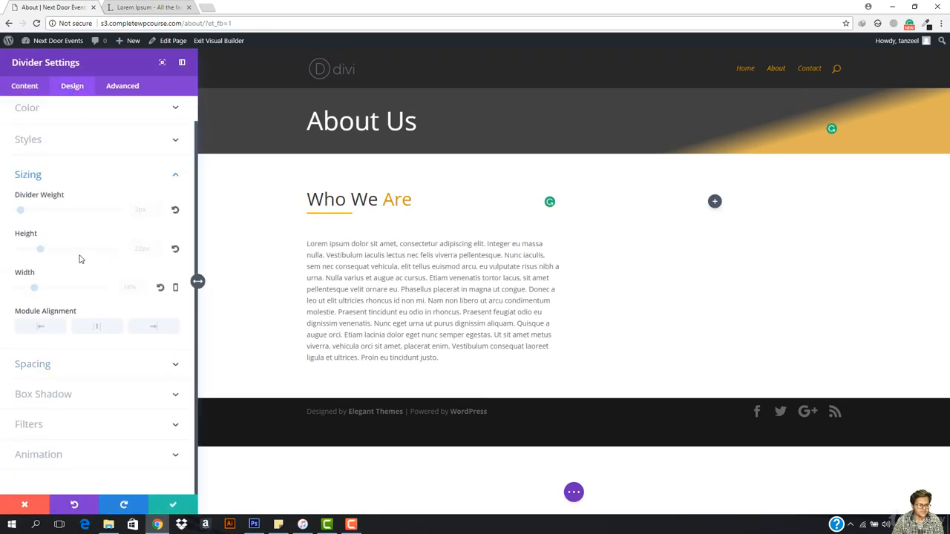
left_click_drag(40, 250, 19, 251)
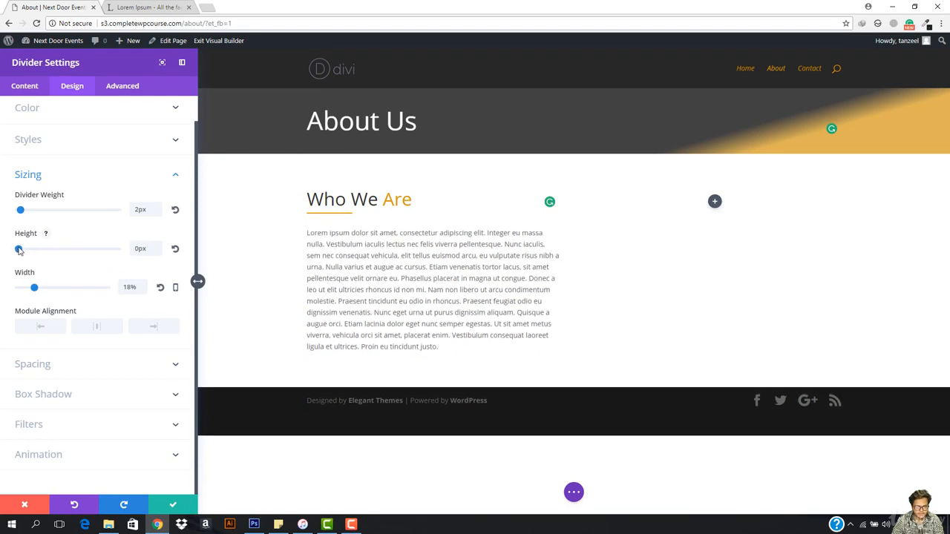
- Set the divider's top custom margin to -25 and save the module
left_click(123, 86)
left_click(72, 86)
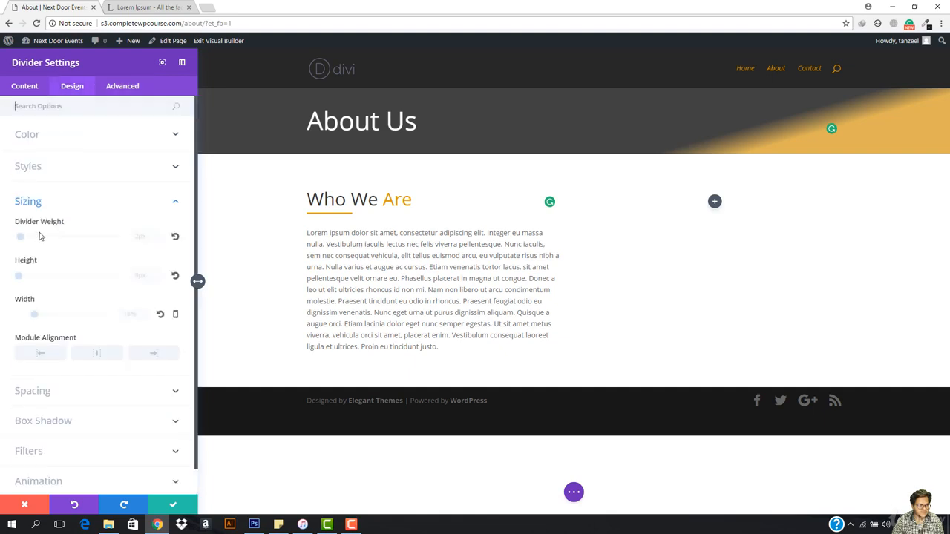
left_click(33, 391)
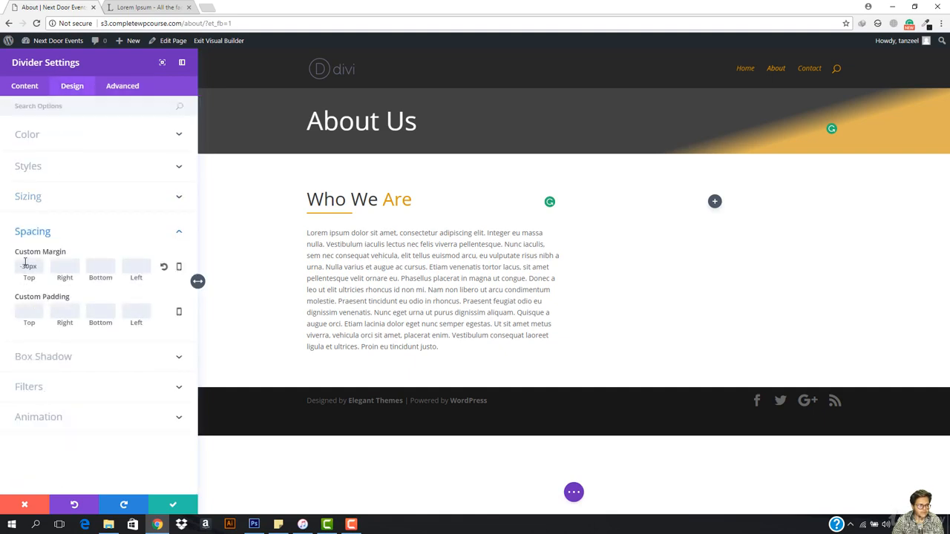
left_click(26, 265)
type("-25")
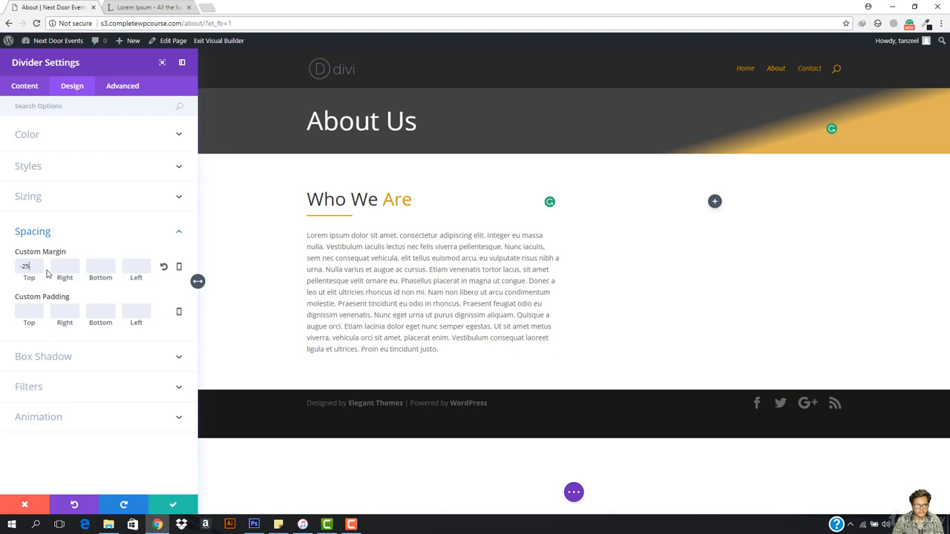
left_click(176, 505)
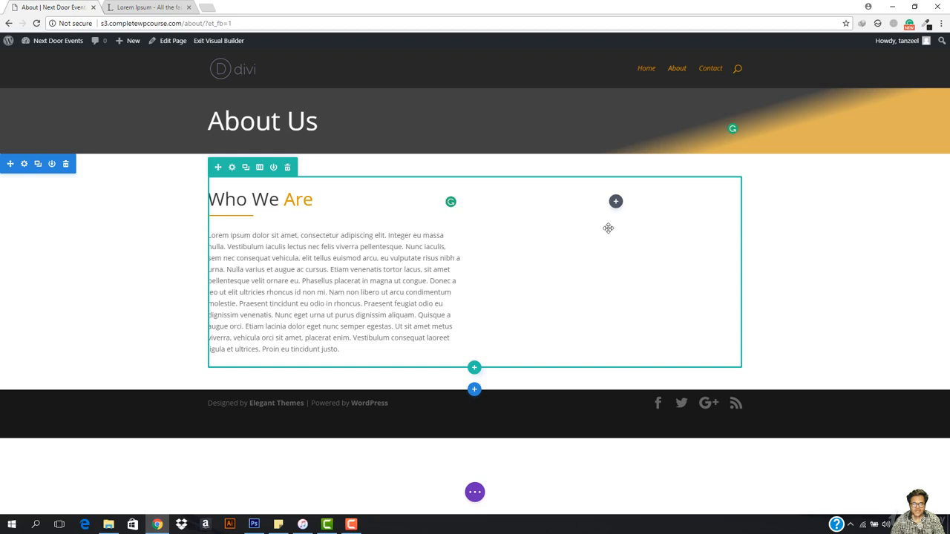
- Insert a Toggle module into the empty second column of the "Who We Are" row
left_click(616, 201)
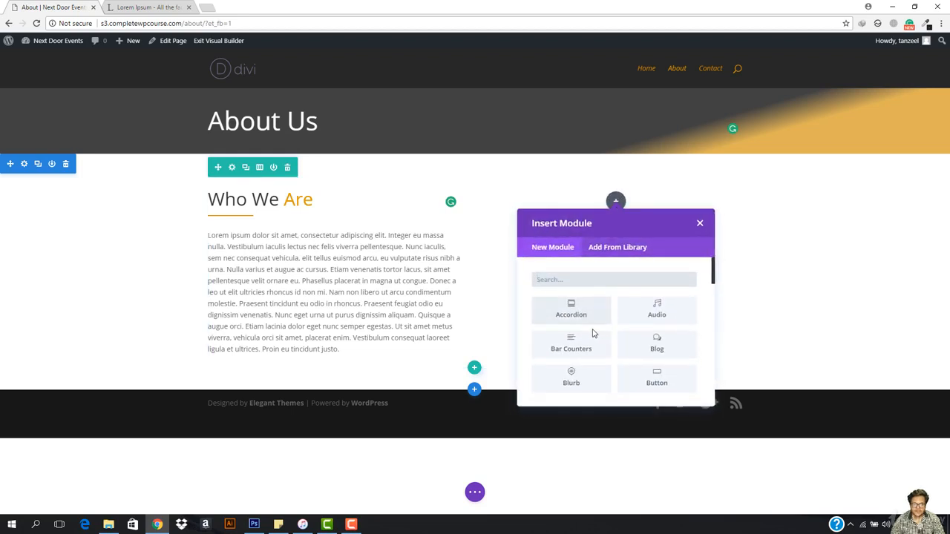
scroll(656, 308, "down", 3)
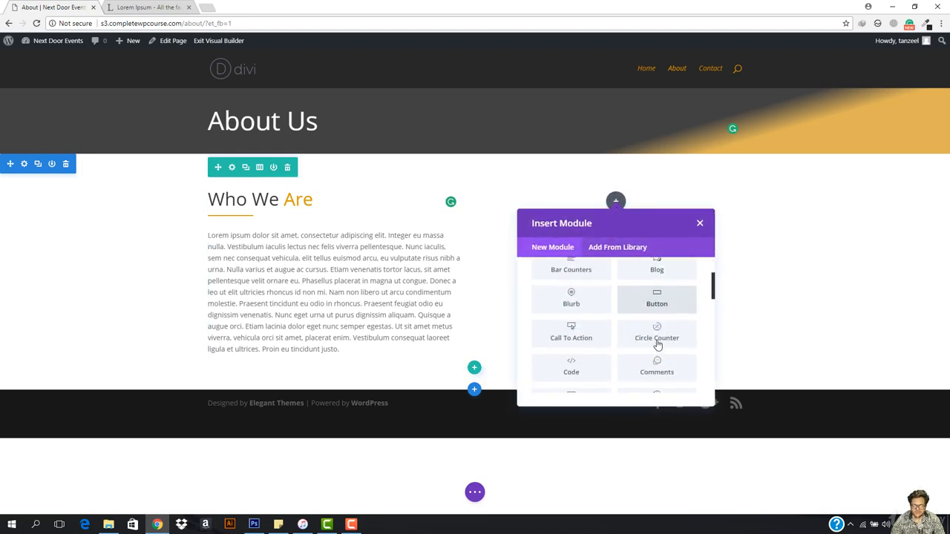
scroll(678, 324, "down", 1)
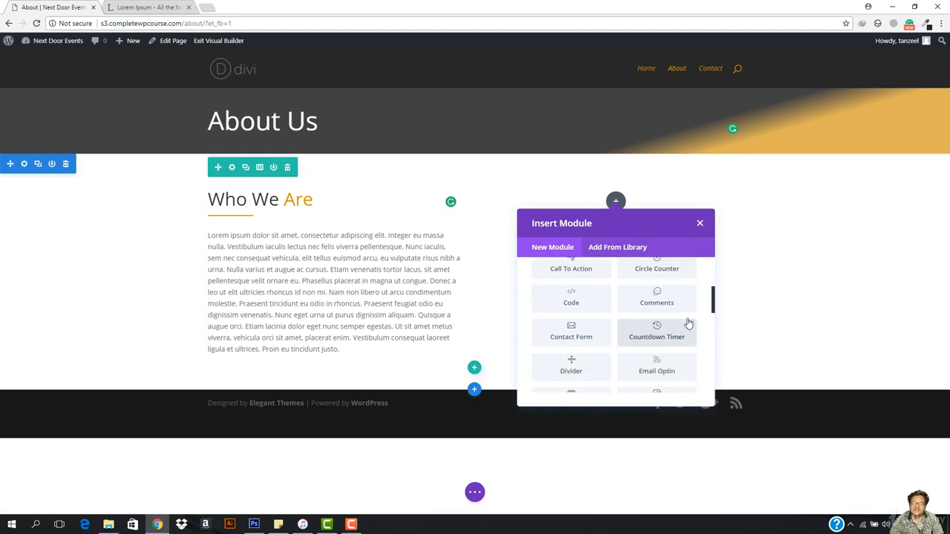
scroll(613, 331, "down", 2)
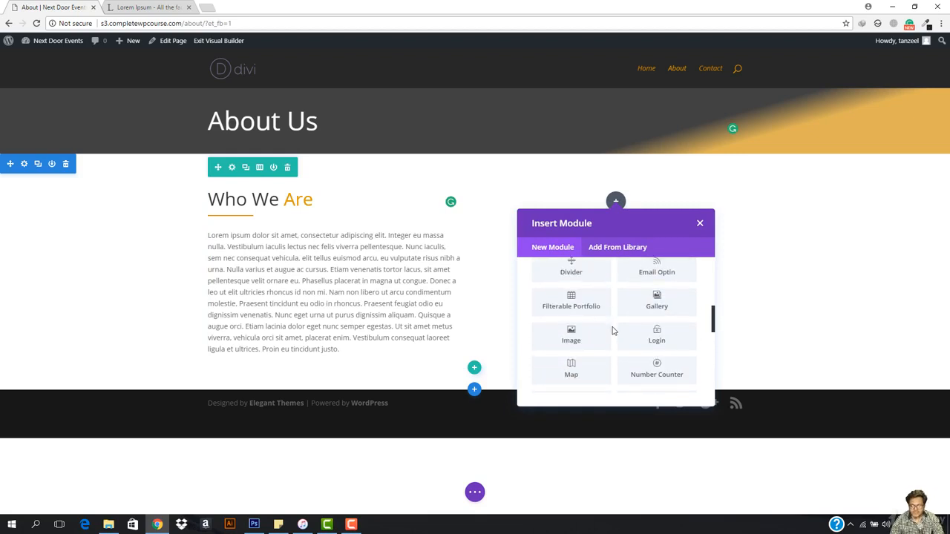
scroll(638, 332, "down", 1)
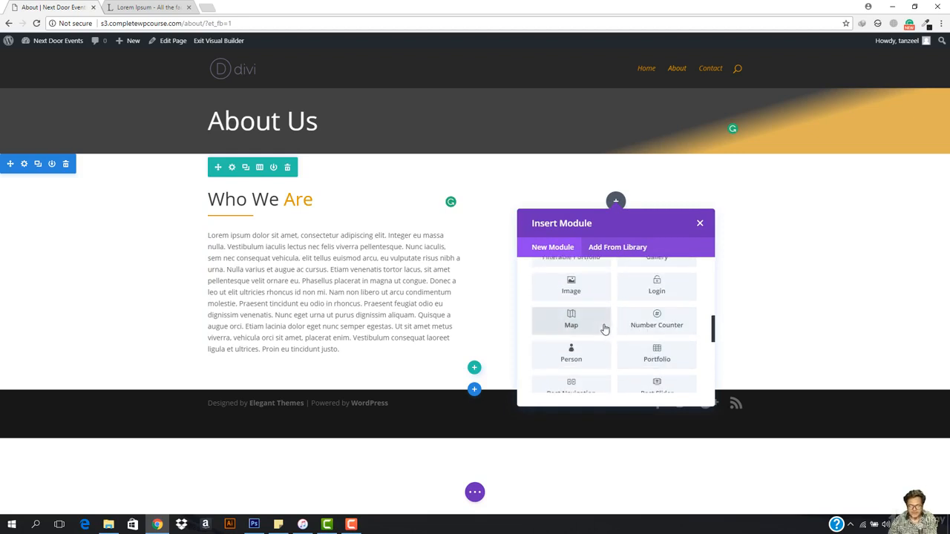
scroll(605, 328, "down", 1)
scroll(670, 333, "down", 1)
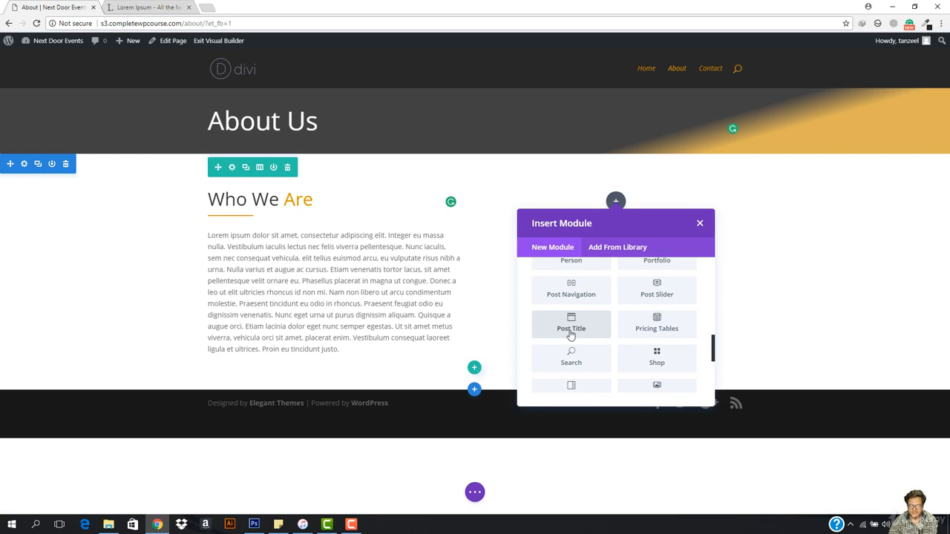
scroll(569, 335, "down", 1)
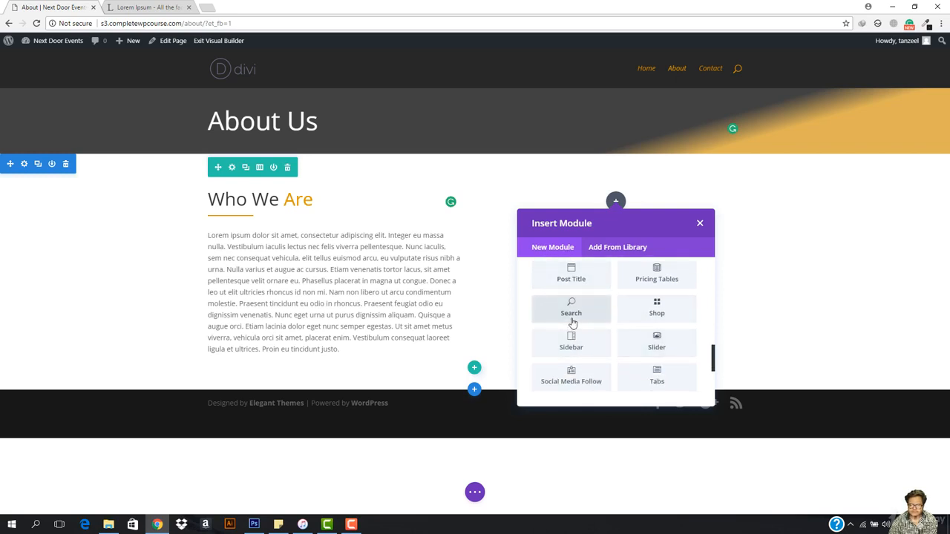
scroll(564, 341, "down", 1)
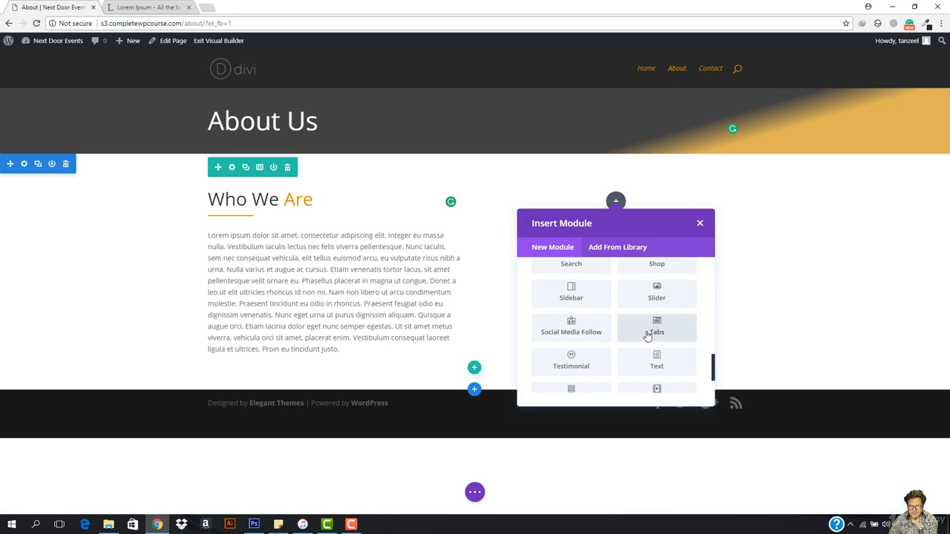
scroll(600, 364, "down", 1)
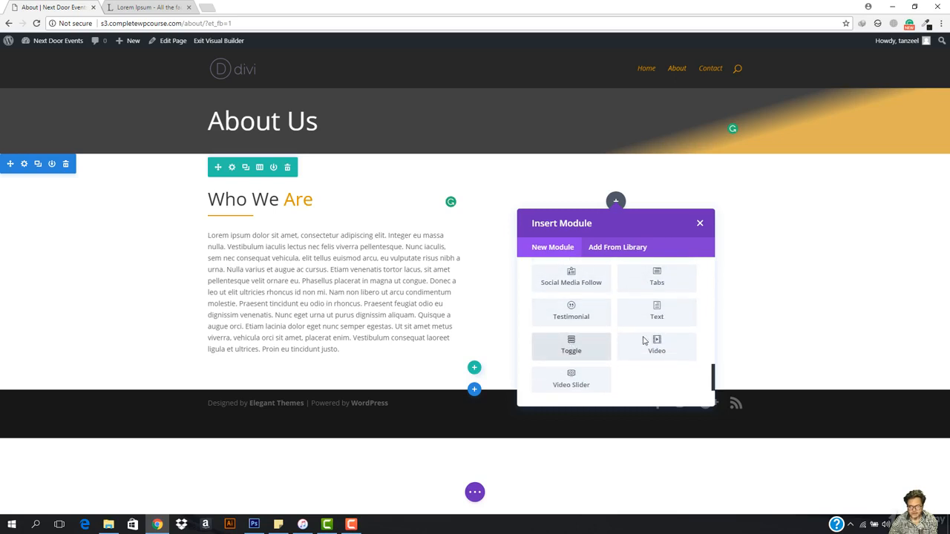
left_click(564, 349)
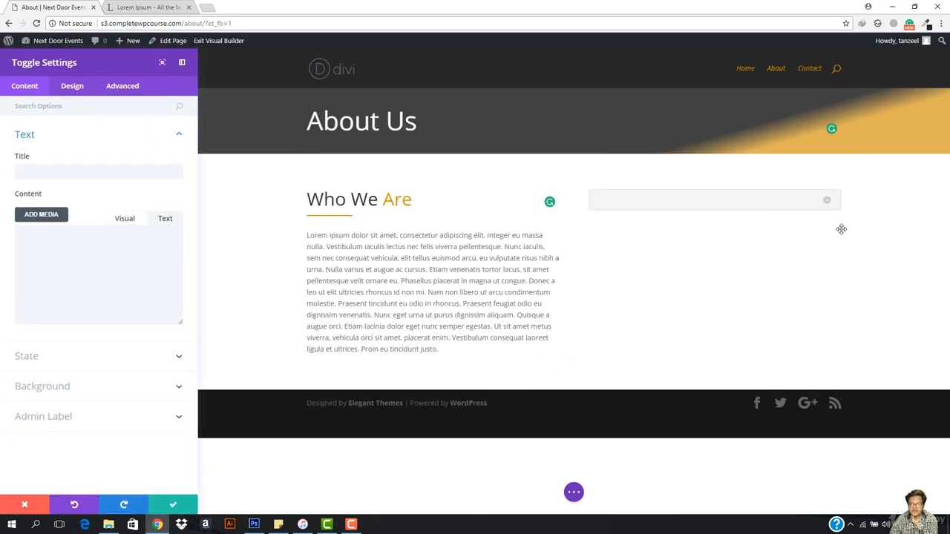
- Title the toggle "Our Mission"
left_click(114, 173)
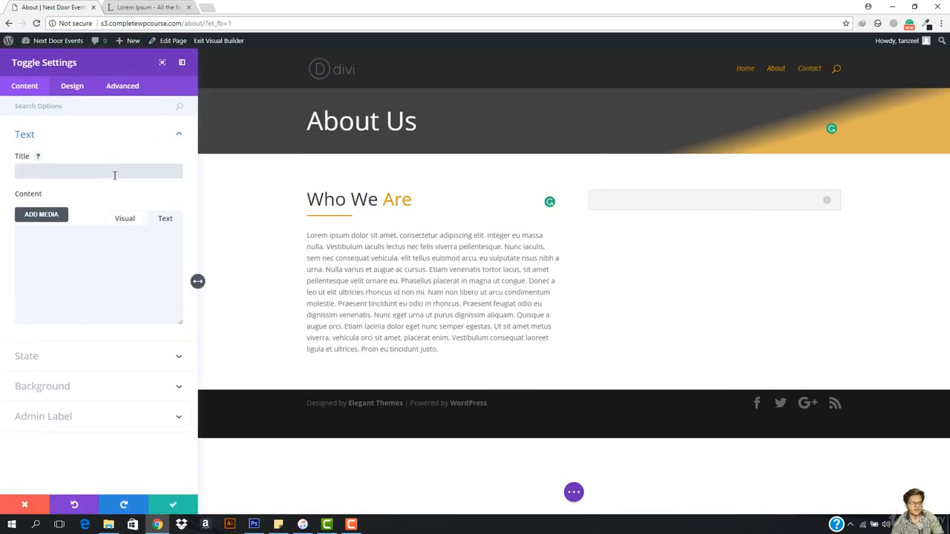
type("Our")
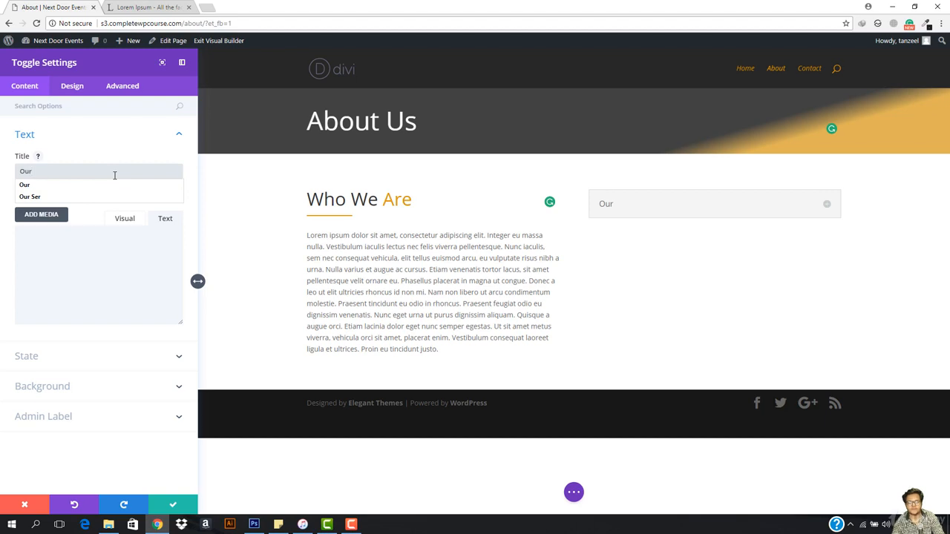
key("BackSpace")
key("BackSpace")
key("BackSpace")
type("Our Mission")
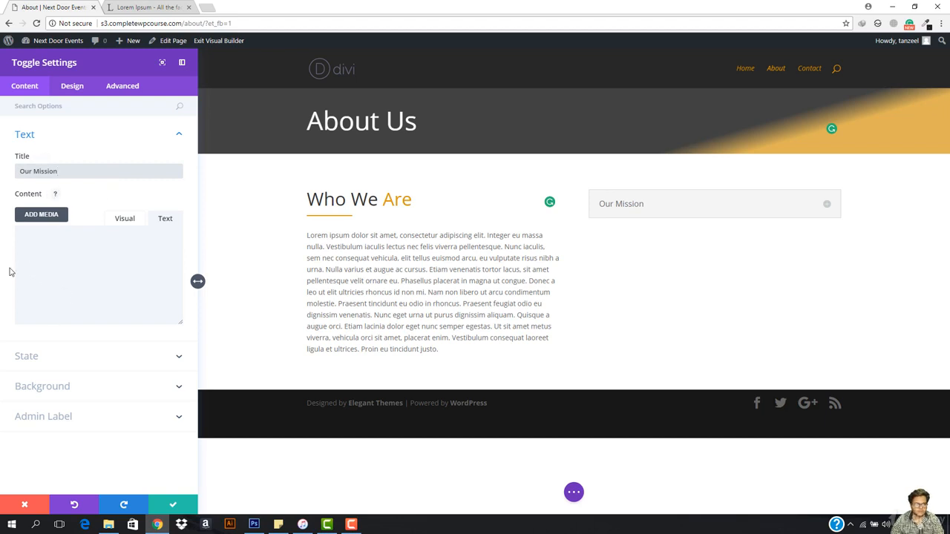
- Paste the copied Lorem Ipsum paragraph as the toggle's content and test expanding and collapsing it on the page
left_click(65, 286)
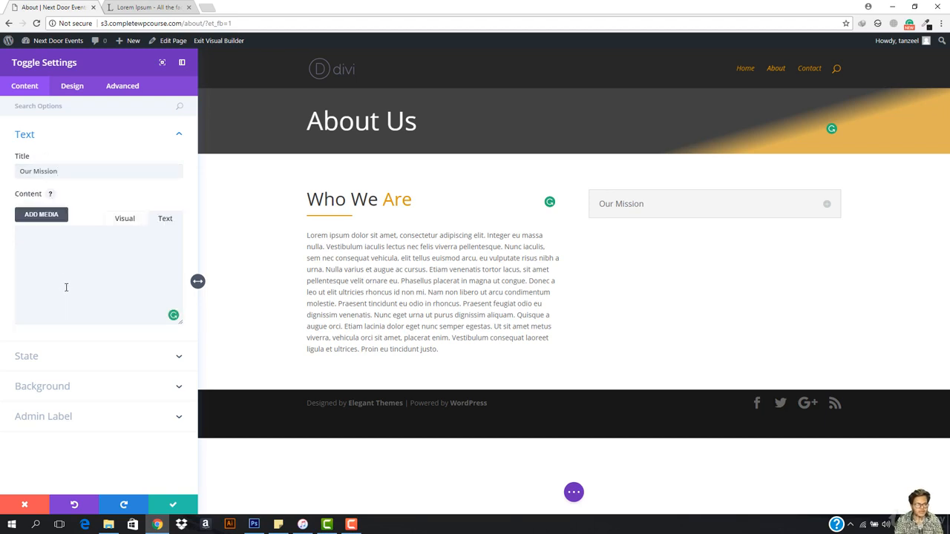
type("Lorem ipsum dolor sit amet, consectetur adipiscing elit. Integer eu massa nulla. Vestibulum iaculis lectus nec felis viverra pellentesque. Nunc iaculis, sem nec consequat vehicula, elit tellus euismod arcu, eu vulputate risus nibh a urna. Nulla varius et augue ac cursus. Etiam venenatis tortor lacus, sit amet pellentesque velit ornare eu. Phasellus placerat in magna ut congue. Donec a leo ut elit ultricies rhoncus id non mi. Nam non libero ut arcu condimentum molestie. Praesent tincidunt eu odio in rhoncus. Praesent feugiat odio eu dignissim venenatis. Nunc eget urna ut purus dignissim aliquam. Quisque a augue orci. Etiam lacinia dolor eget nunc semper egestas. Ut sit amet metus viverra, vehicula orci sit amet, placerat enim. Vestibulum consequat laoreet ligula et ultrices. Proin eu tincidunt justo.")
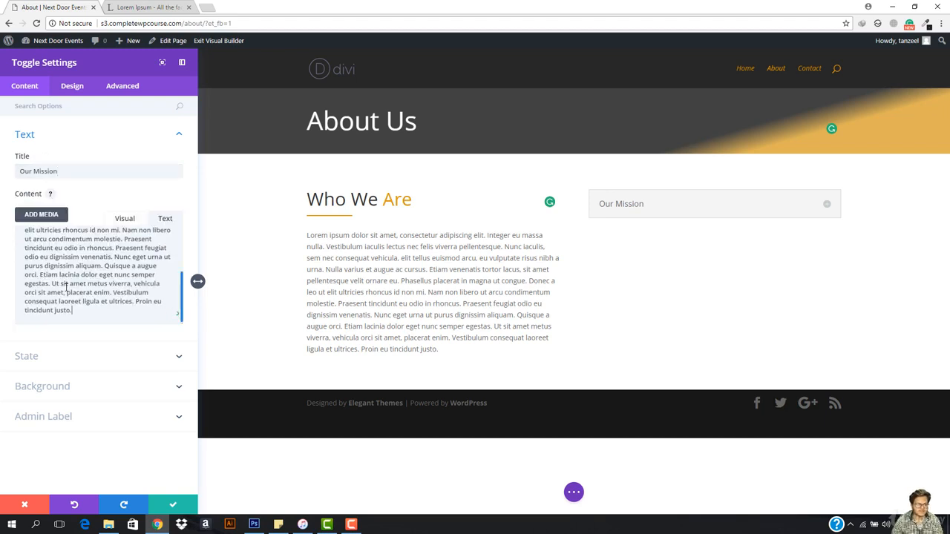
left_click(827, 206)
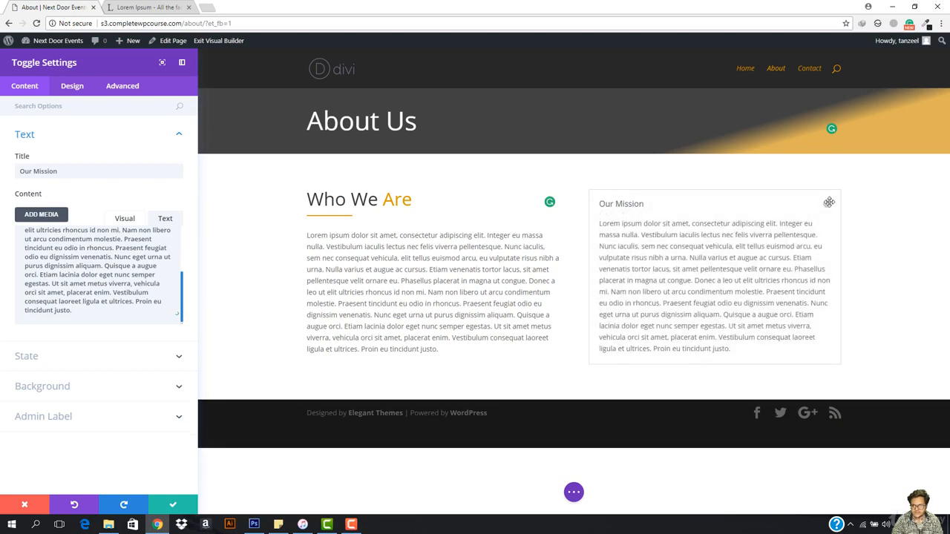
left_click(828, 202)
- Set the toggle's default state to Open
left_click(34, 361)
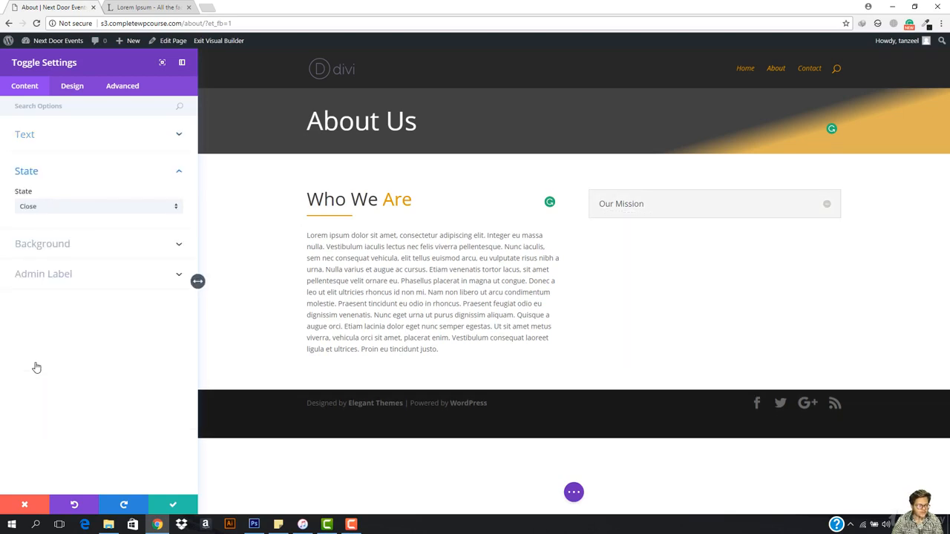
left_click(60, 207)
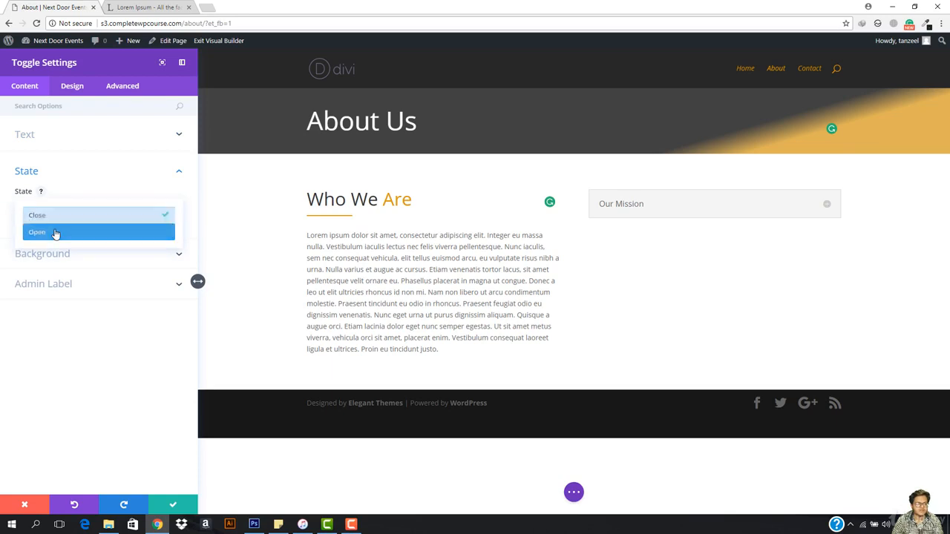
left_click(56, 234)
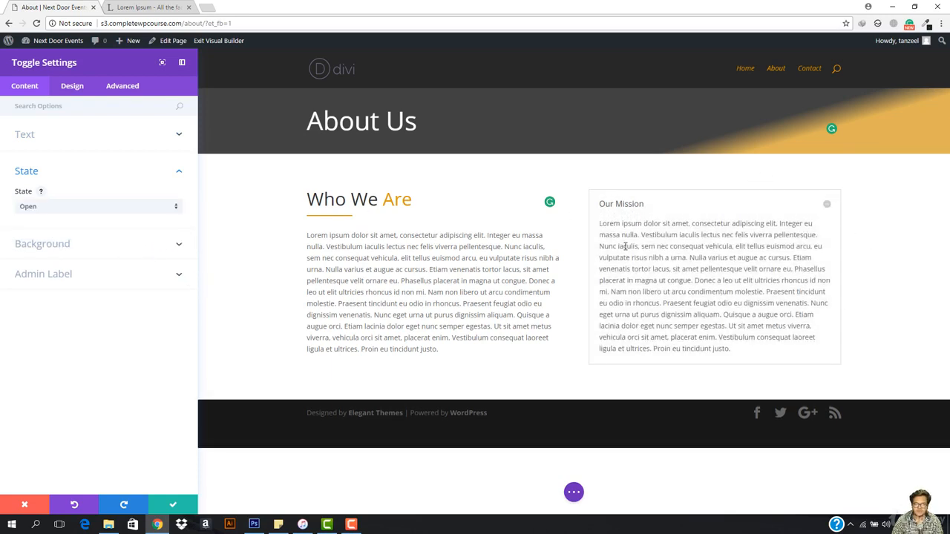
left_click(68, 249)
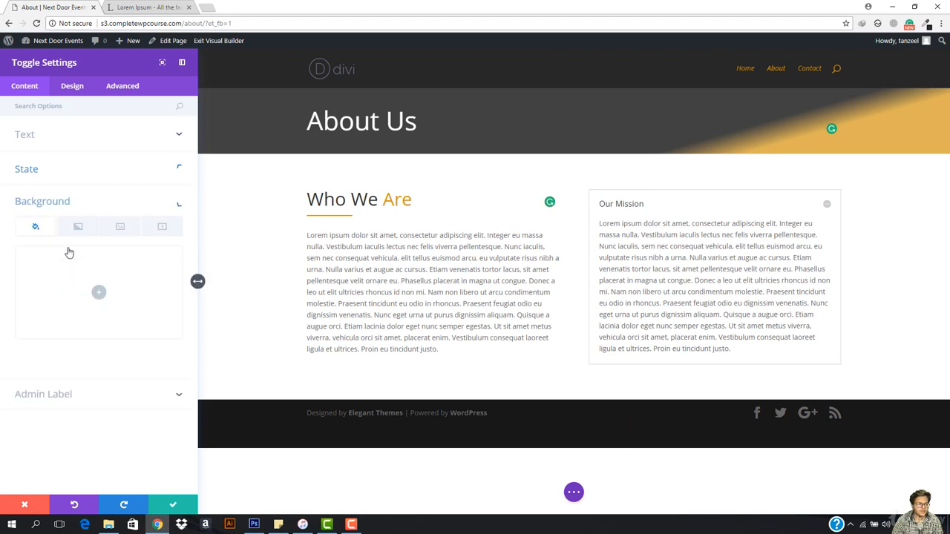
left_click(72, 174)
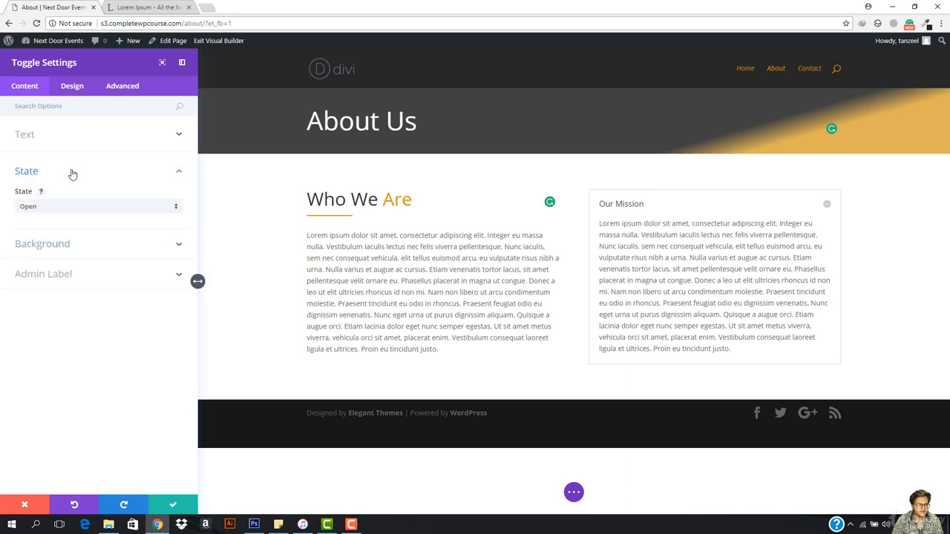
left_click(66, 247)
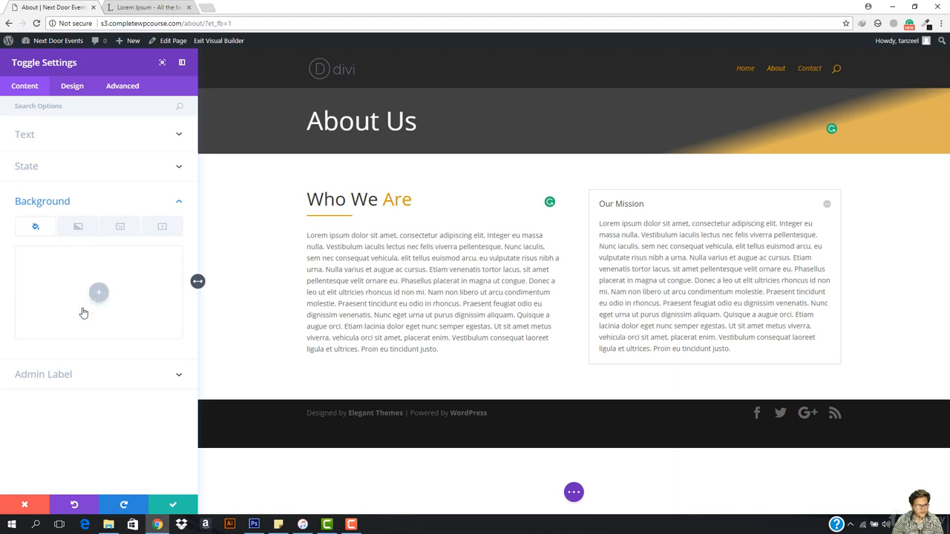
- Enlarge the toggle's title text size to 32px
left_click(72, 88)
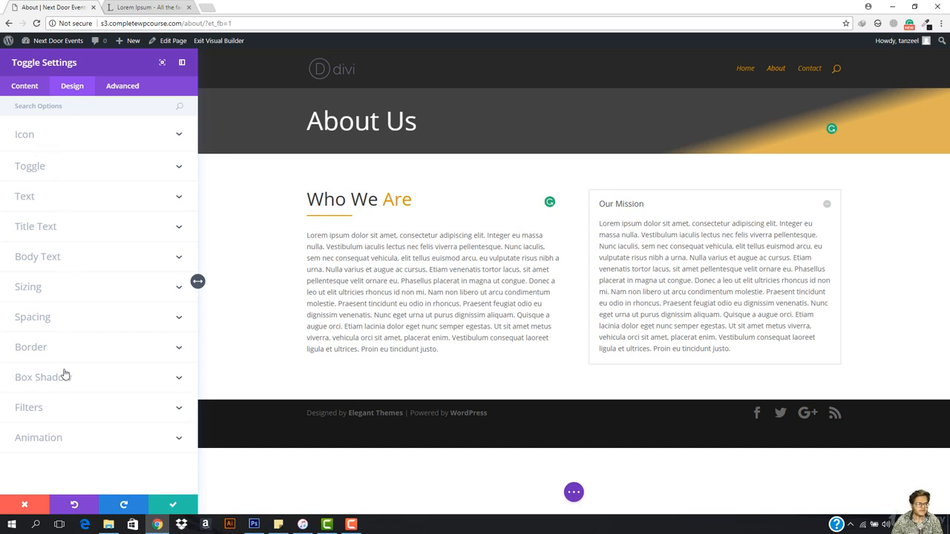
left_click(72, 235)
left_click_drag(31, 338, 47, 339)
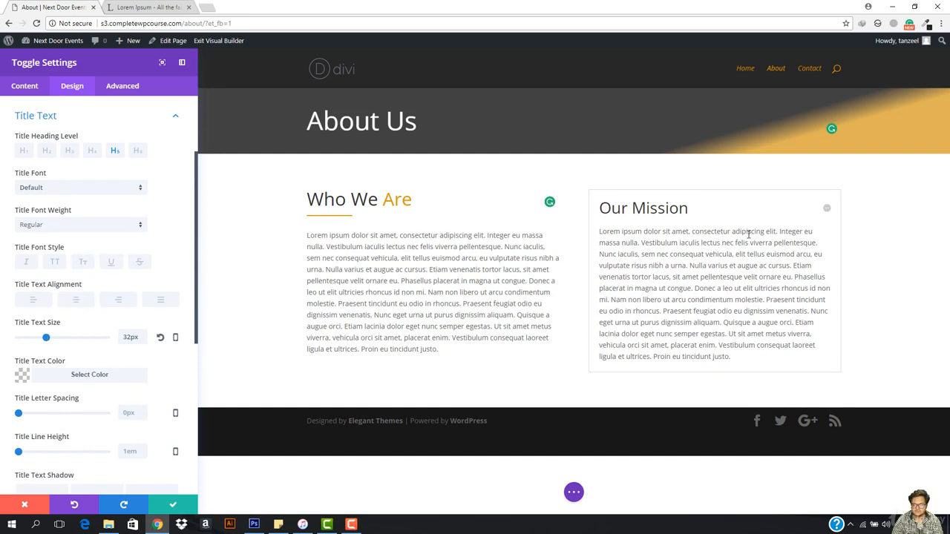
- Set the border width of the "Our Mission" toggle to 3px
scroll(45, 378, "down", 2)
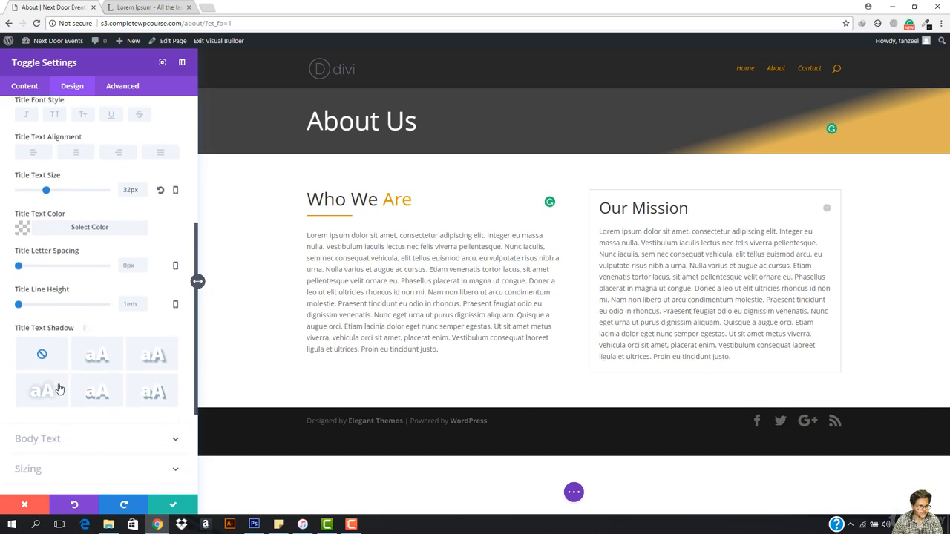
scroll(59, 389, "down", 3)
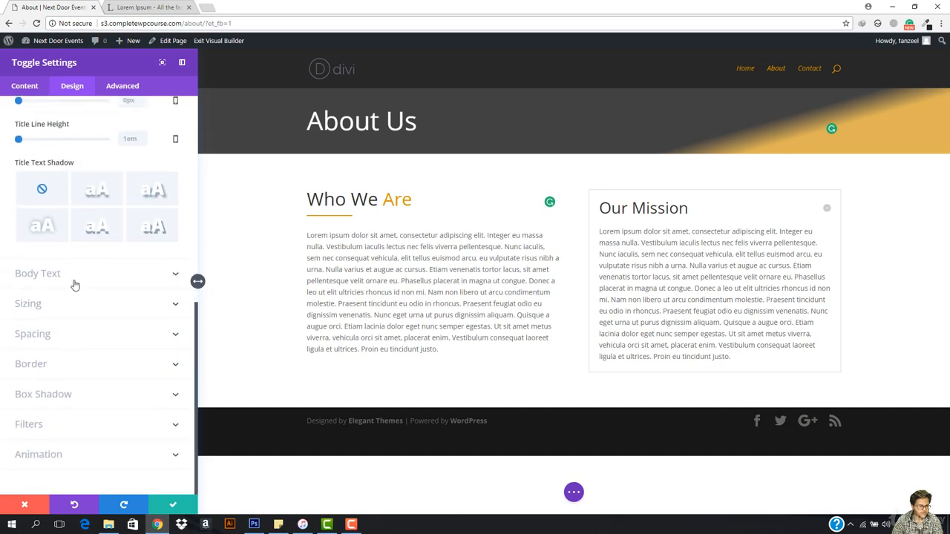
left_click(74, 284)
scroll(75, 312, "down", 4)
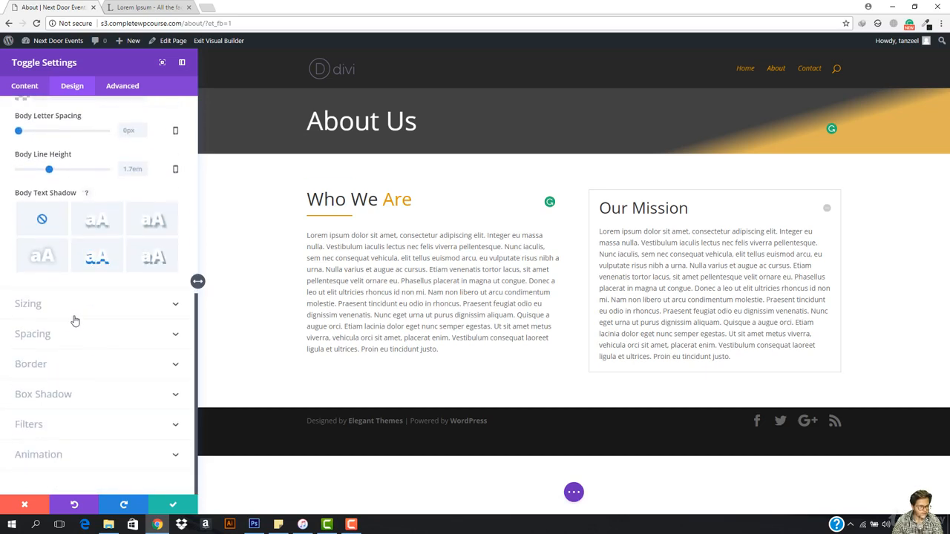
left_click(60, 367)
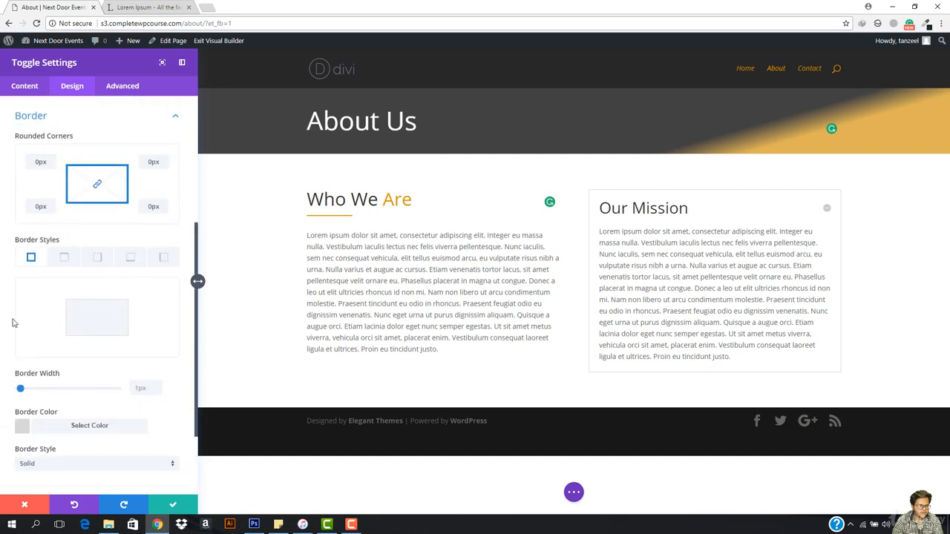
left_click(137, 386)
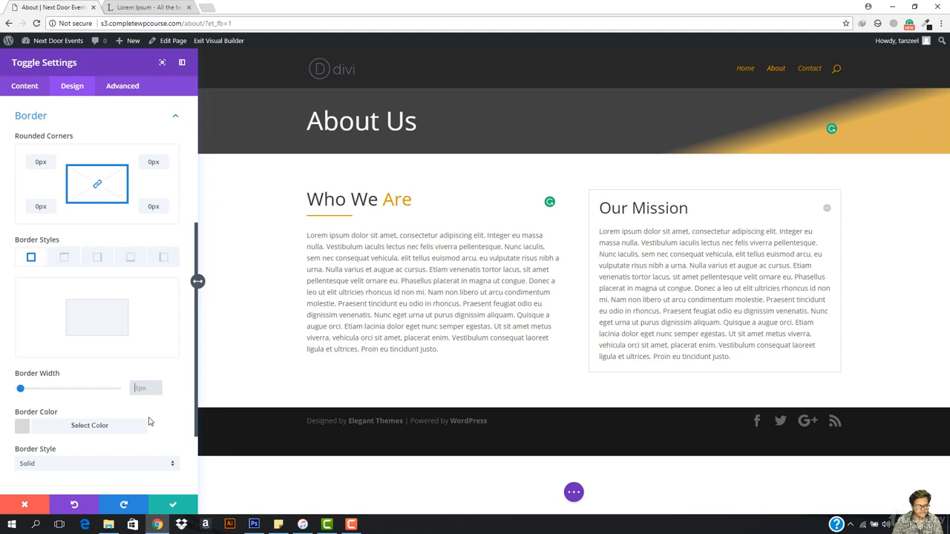
left_click_drag(22, 391, 25, 391)
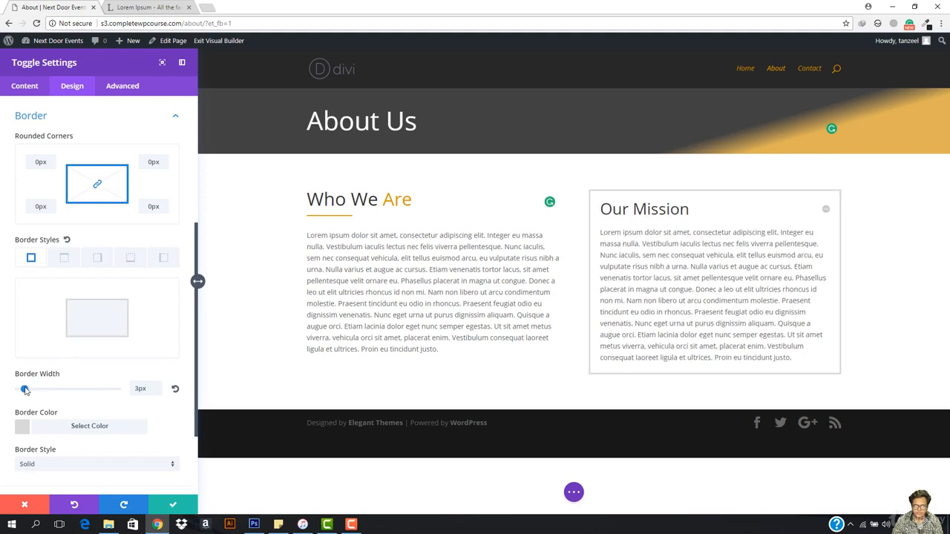
- Colour the toggle's border with the orange preset and test collapsing and expanding it on the page
left_click(61, 428)
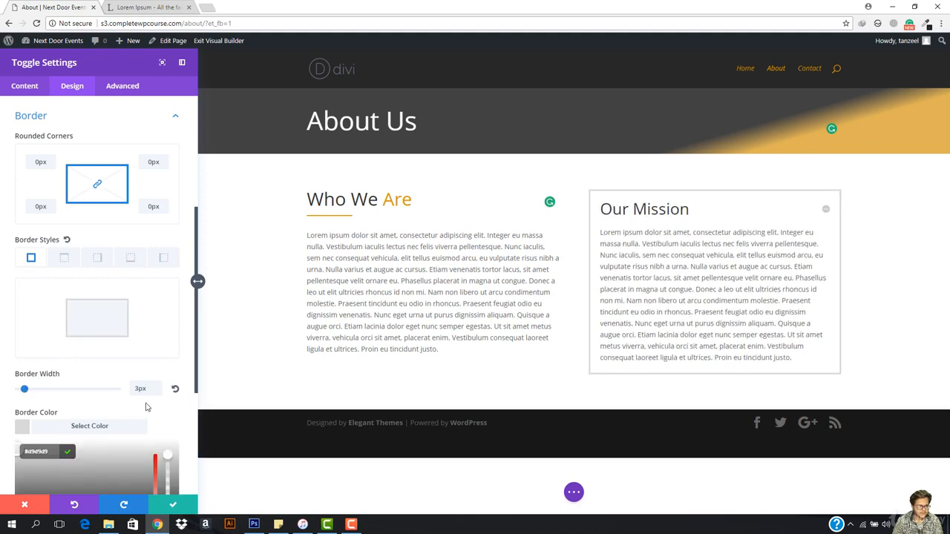
scroll(102, 430, "down", 2)
left_click(87, 386)
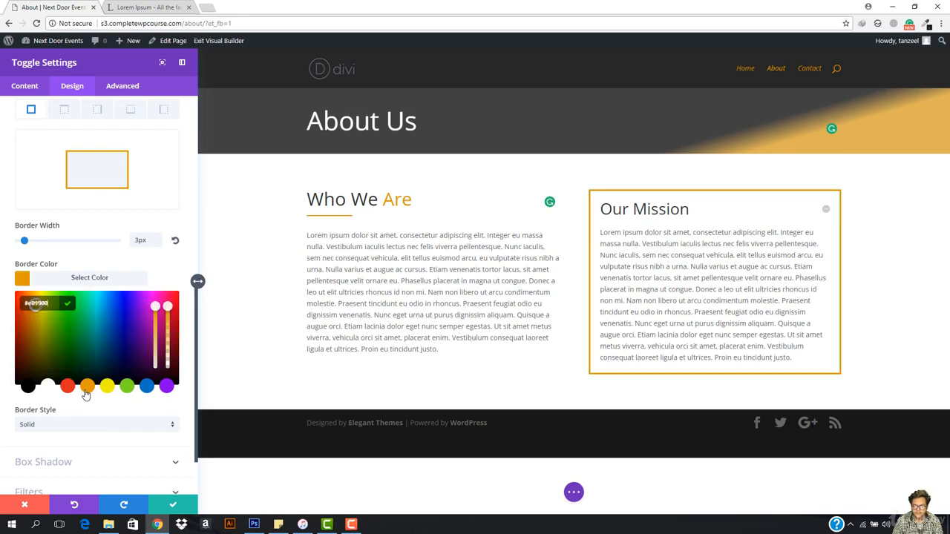
left_click(824, 210)
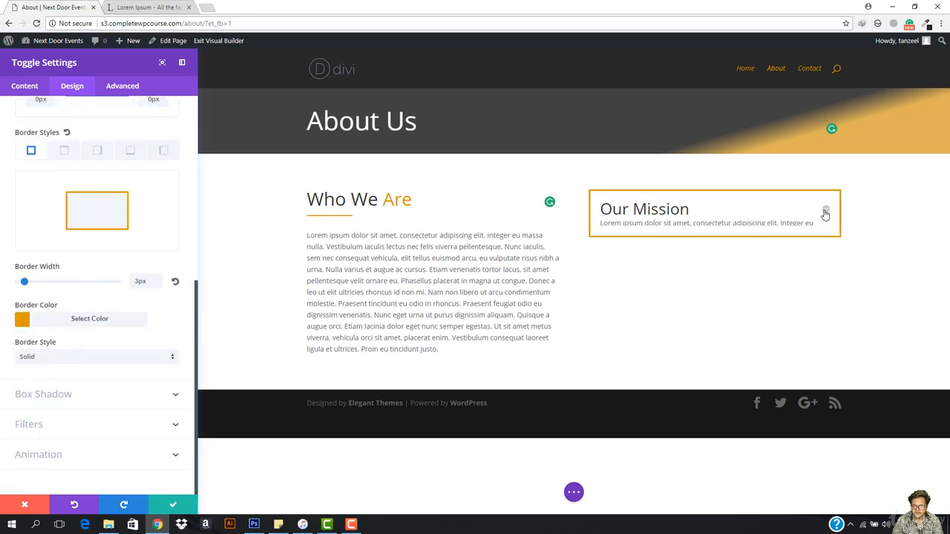
left_click(824, 212)
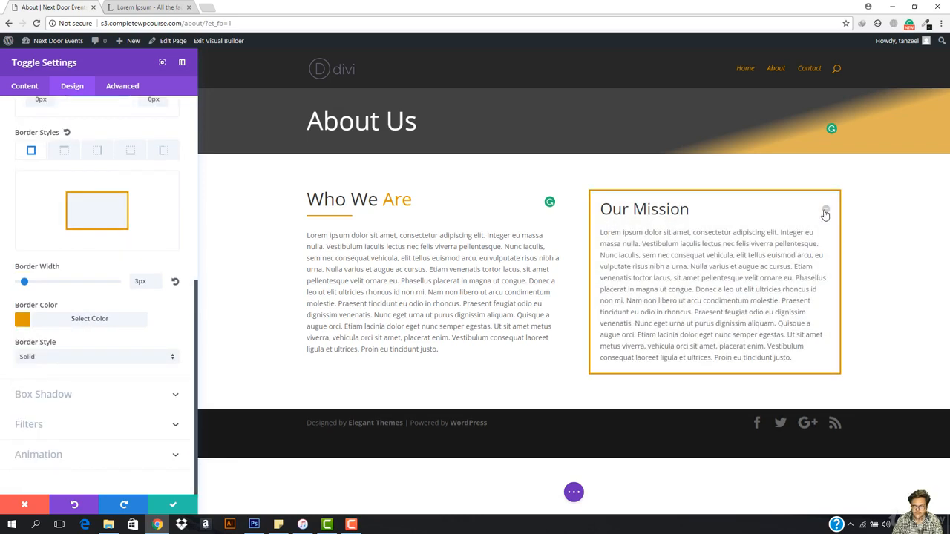
left_click(824, 212)
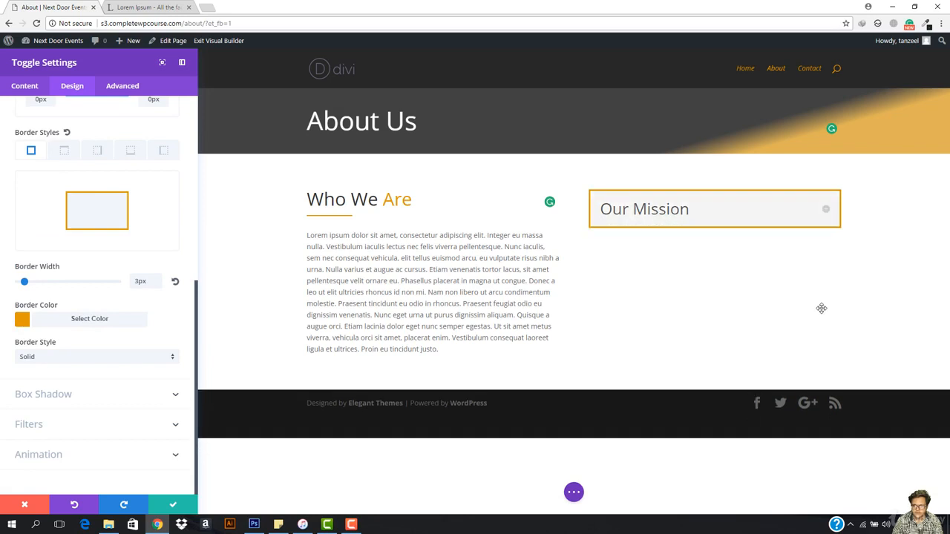
- Thin the toggle's border to 2px and save the module settings
scroll(66, 284, "up", 3)
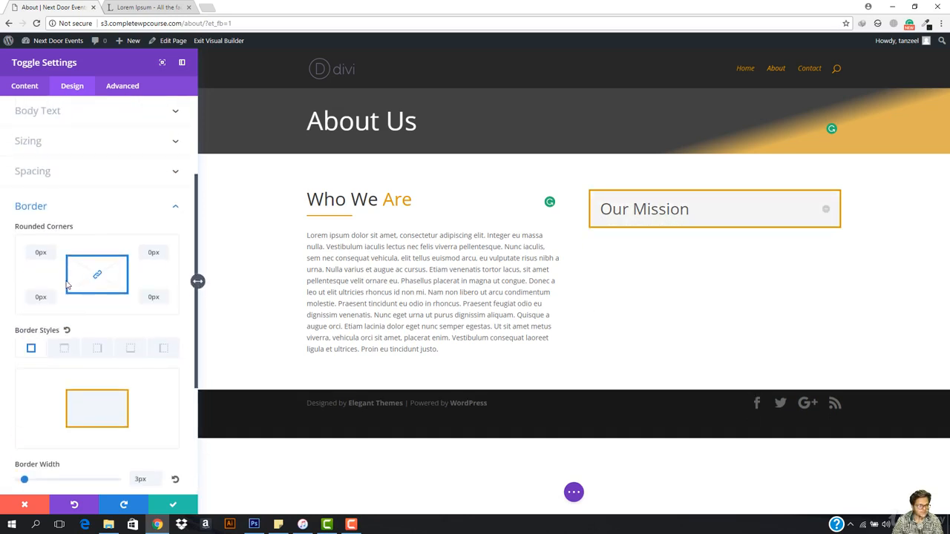
scroll(148, 434, "down", 2)
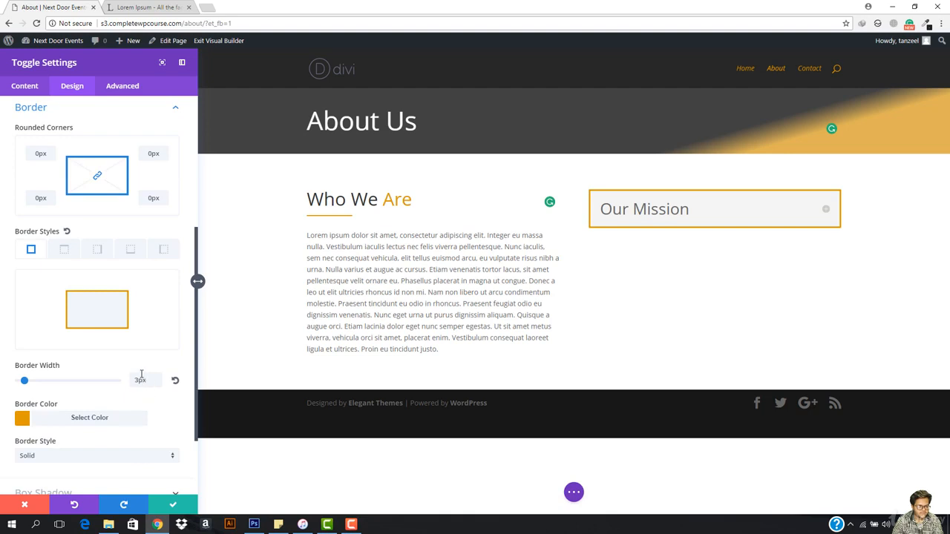
key("BackSpace")
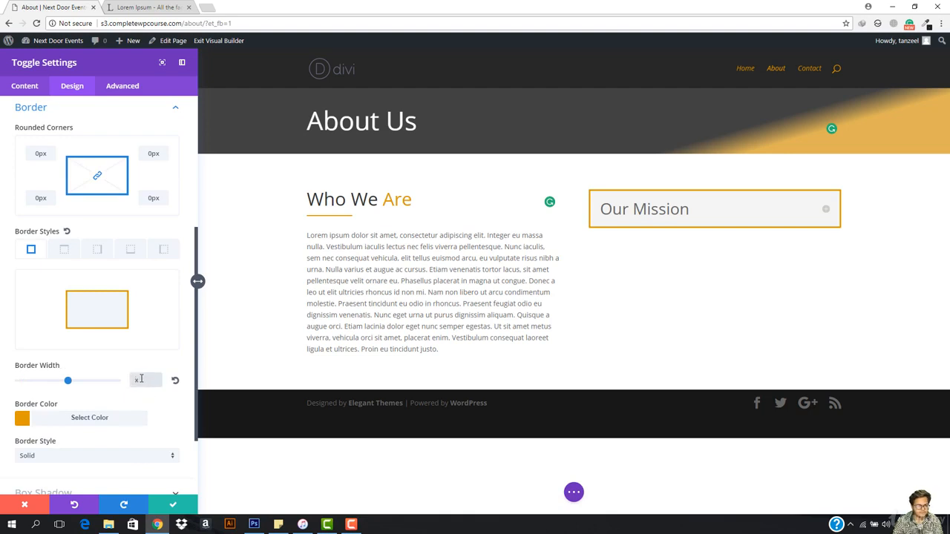
type("1")
key("BackSpace")
type("2p")
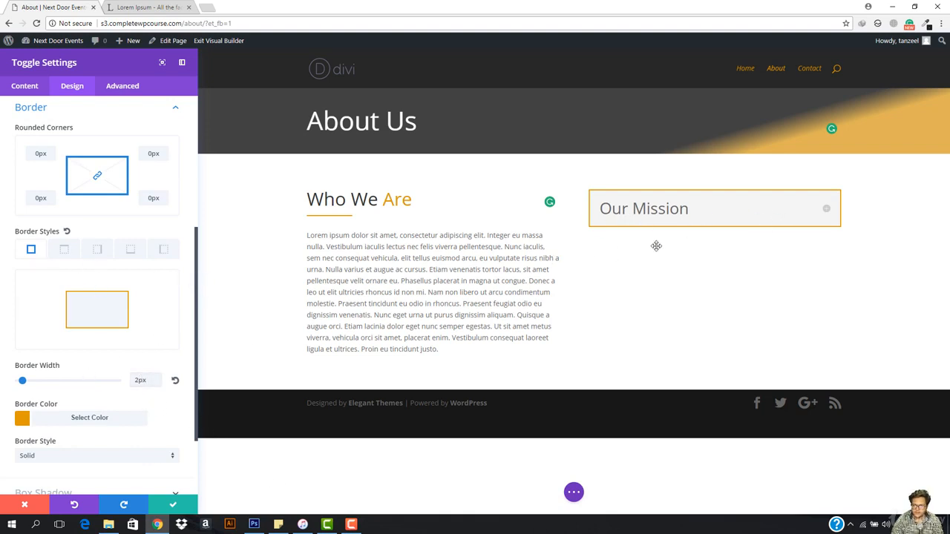
left_click(176, 504)
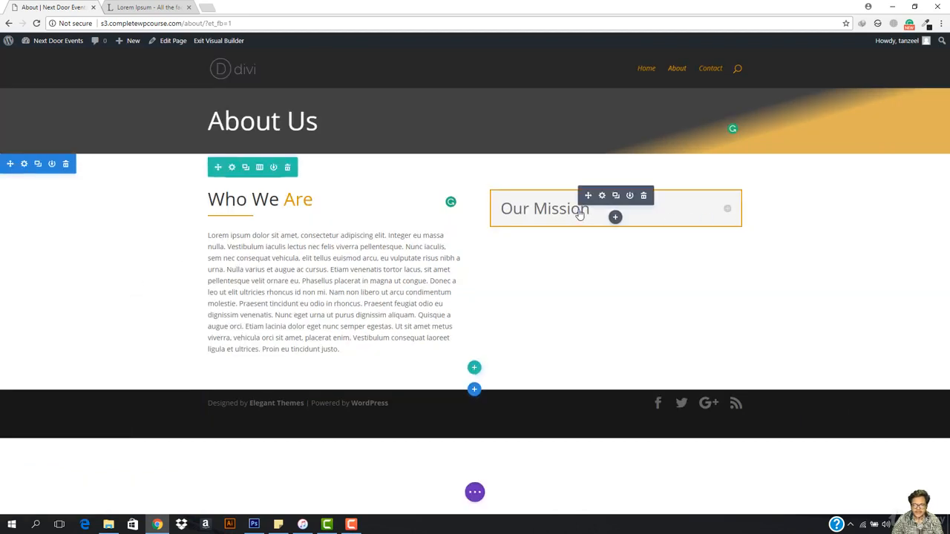
- Duplicate the "Our Mission" toggle and delete the surplus third copy, leaving one duplicate below the original
left_click(615, 196)
left_click(615, 196)
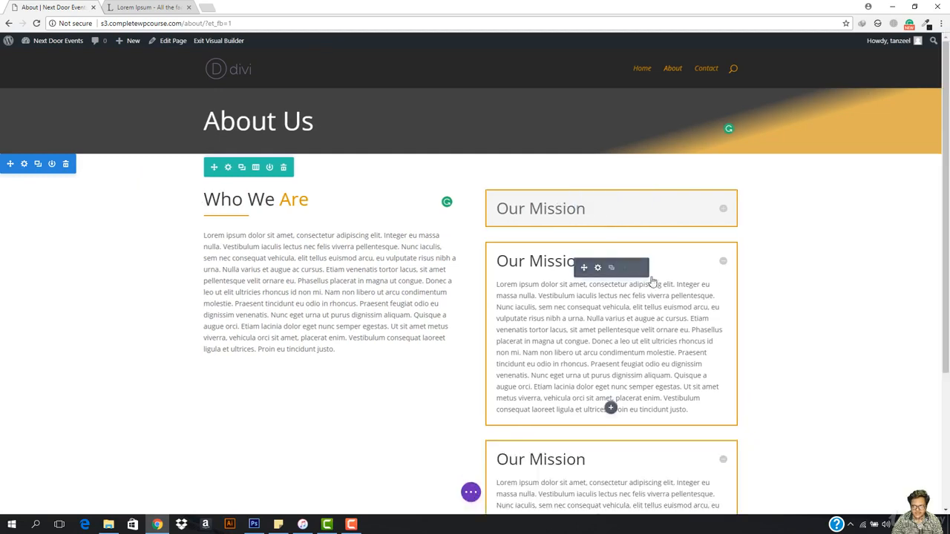
scroll(712, 326, "down", 2)
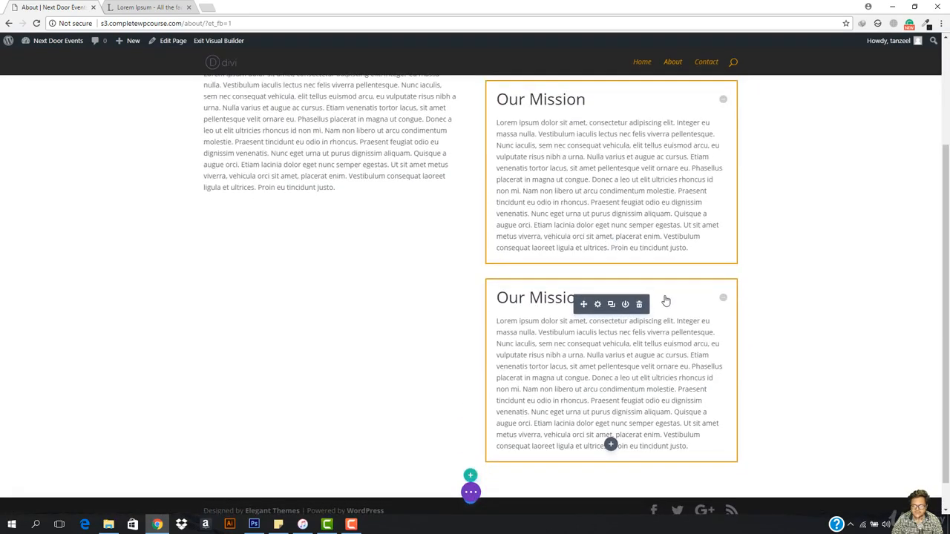
left_click(638, 305)
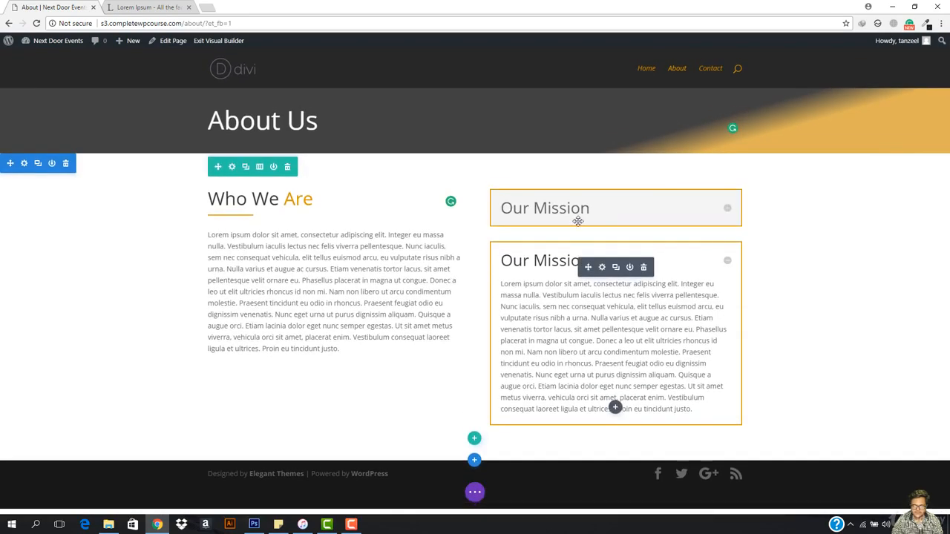
- Set the default state of the duplicated toggle to Close
left_click(602, 267)
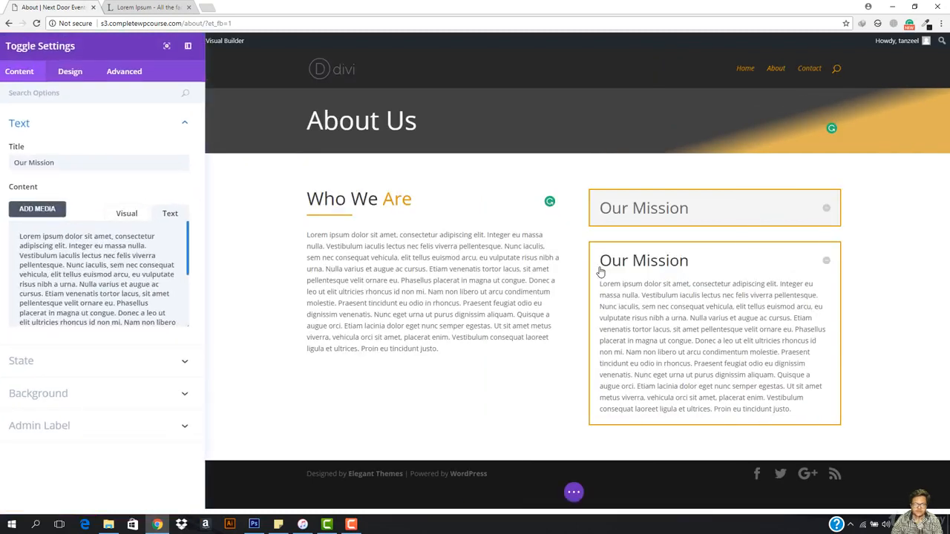
left_click(90, 363)
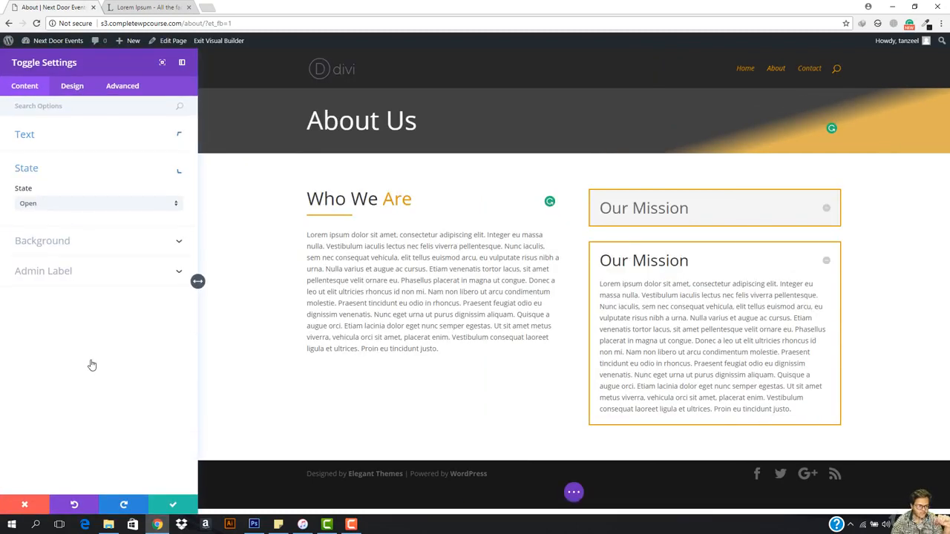
left_click(83, 211)
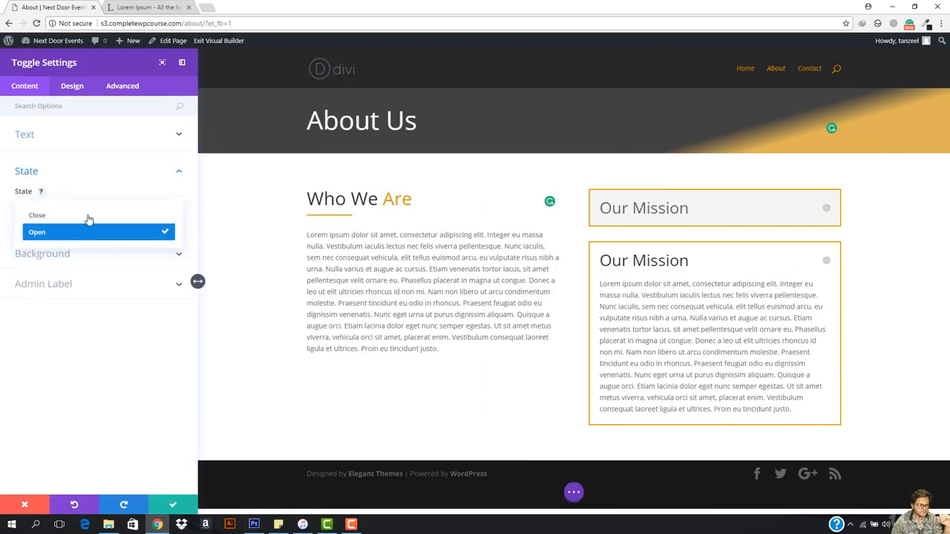
left_click(87, 214)
- Retitle the duplicated toggle as "Our Team" directly on the page and save its settings
left_click(635, 261)
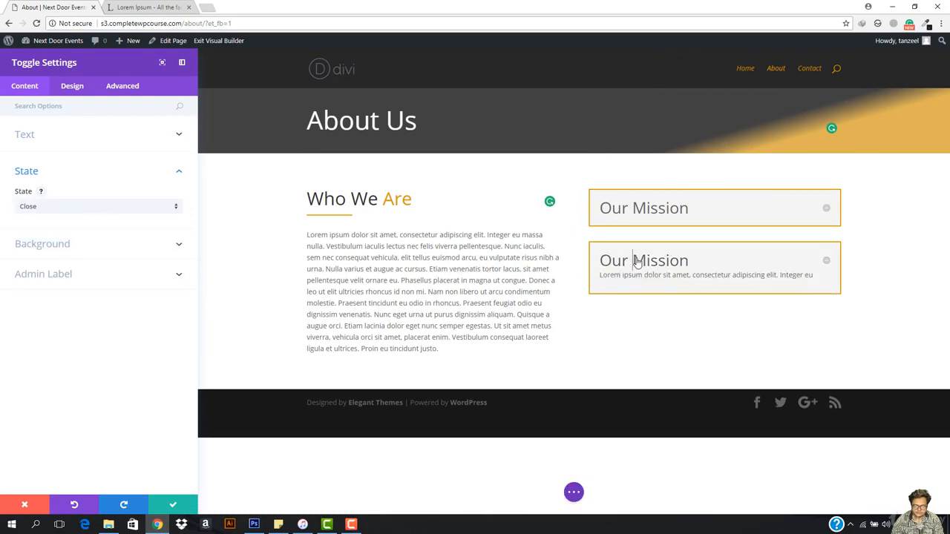
double_click(650, 266)
left_click_drag(650, 266, 607, 271)
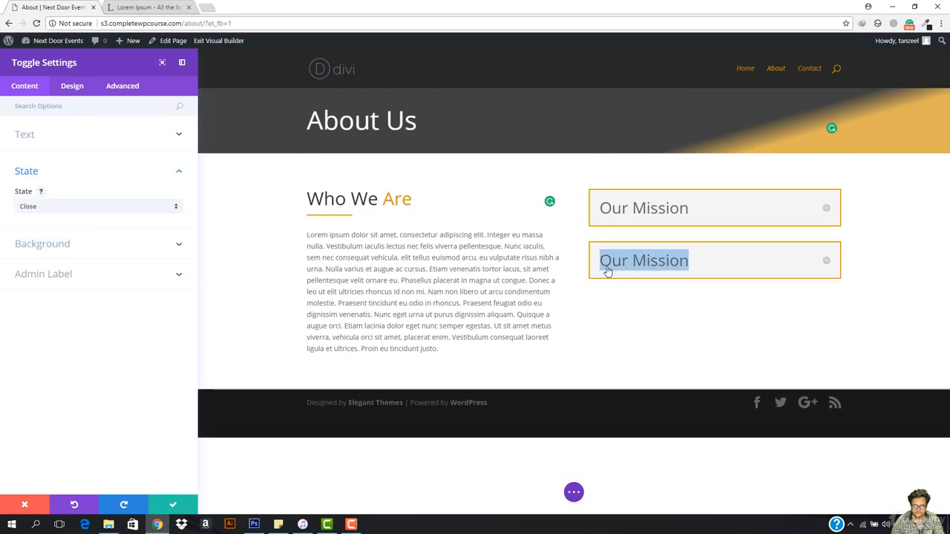
type("Our ")
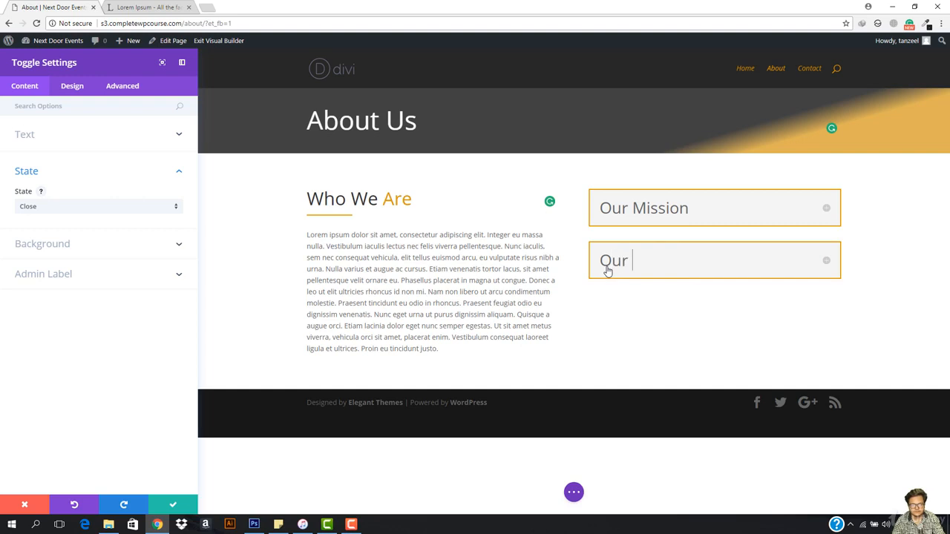
type("RT")
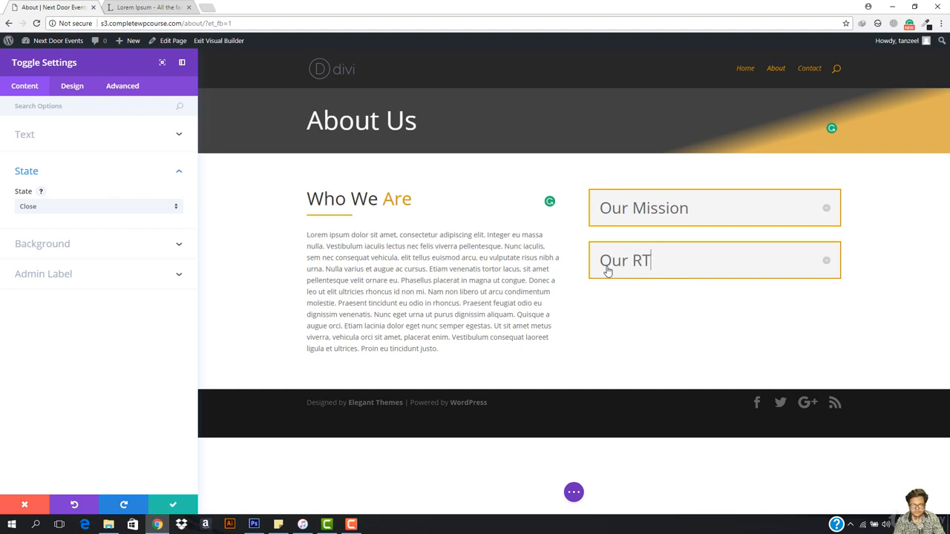
key("BackSpace")
key("BackSpace")
type("Team")
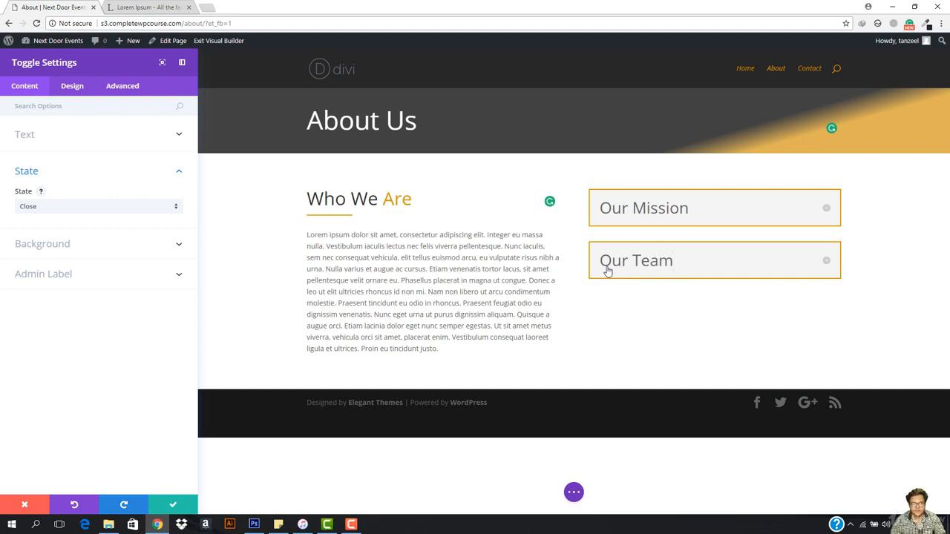
left_click(178, 504)
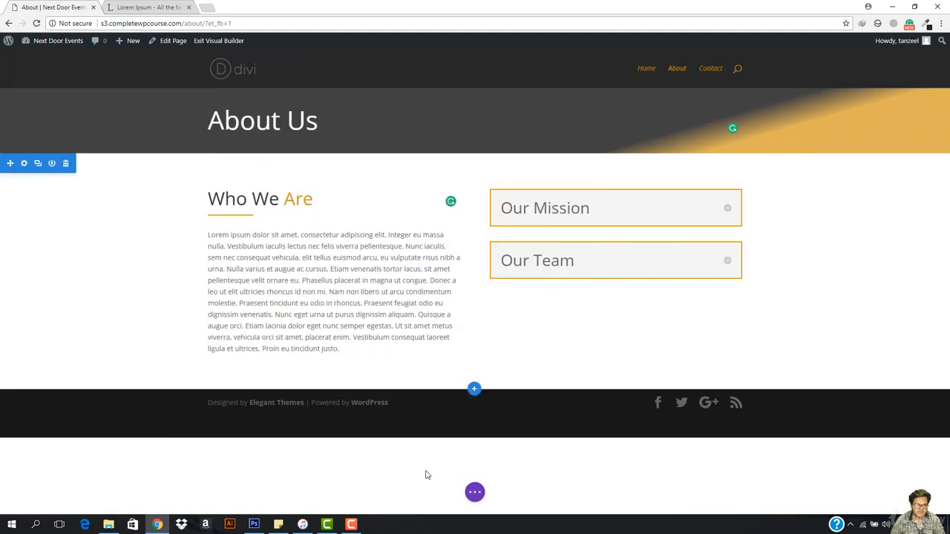
- Expand the "Our Mission" toggle and delete the end of its paragraph after "tincidunt eu odio in rhoncus."
left_click(727, 208)
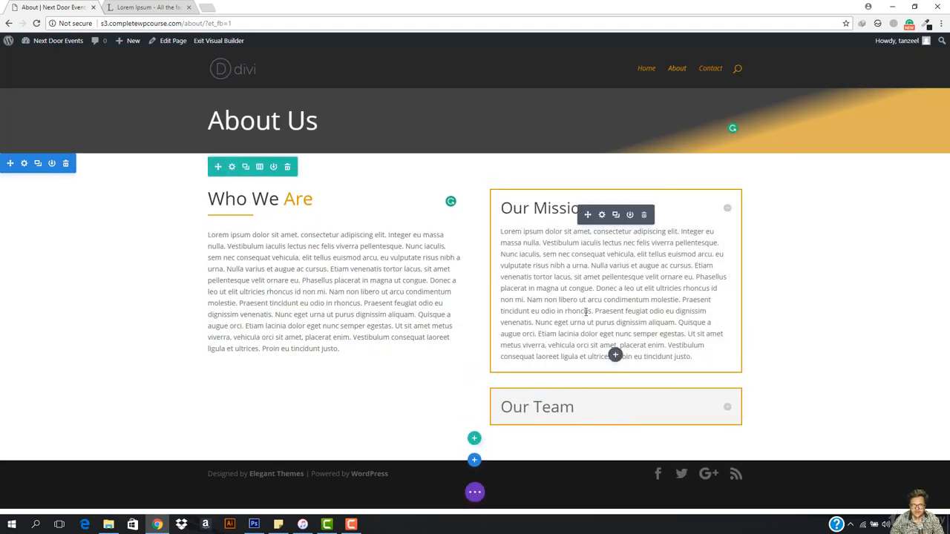
key("ctrl+z")
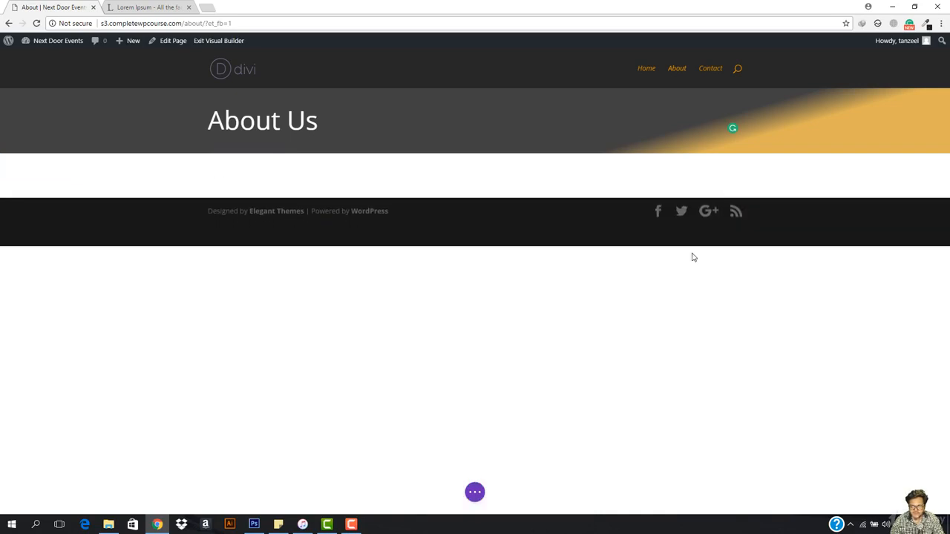
left_click(691, 359)
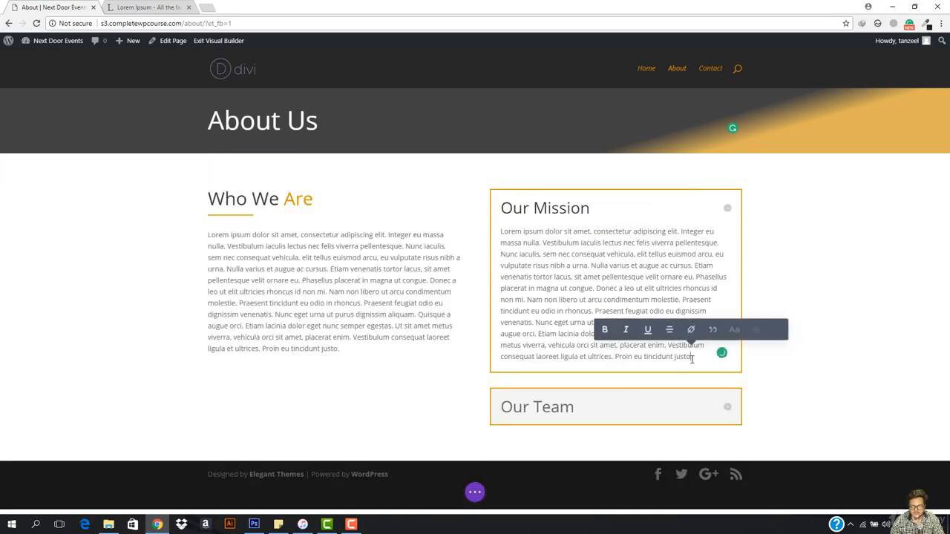
left_click_drag(692, 359, 594, 309)
key("BackSpace")
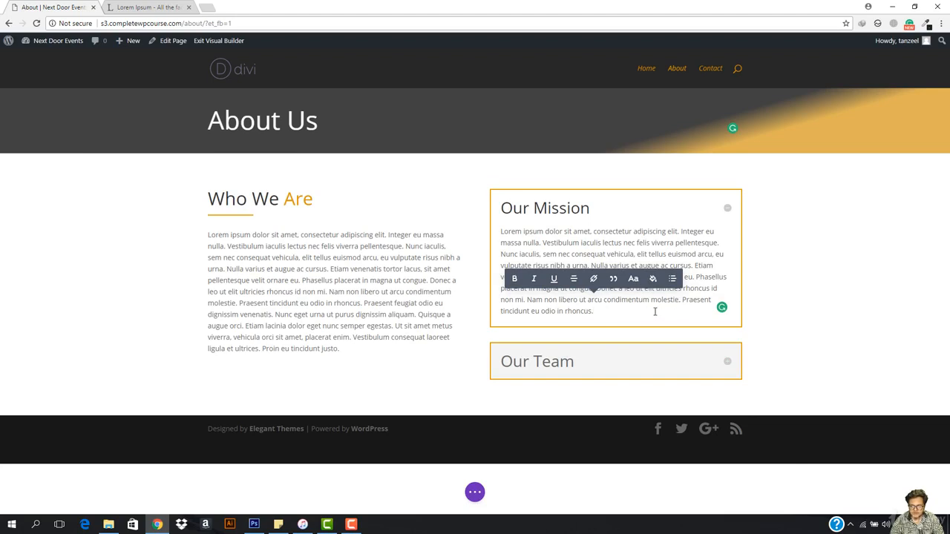
left_click_drag(654, 312, 695, 273)
key("BackSpace")
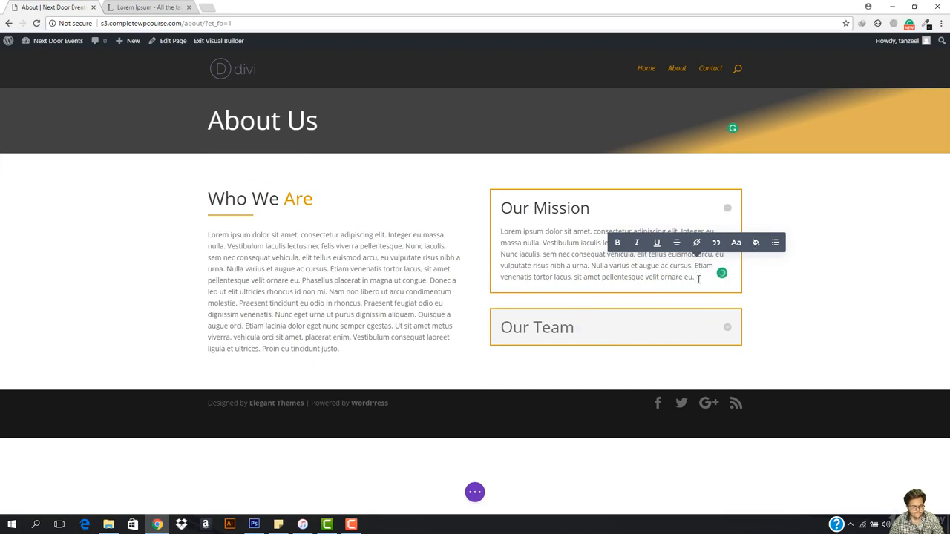
key("ctrl+z")
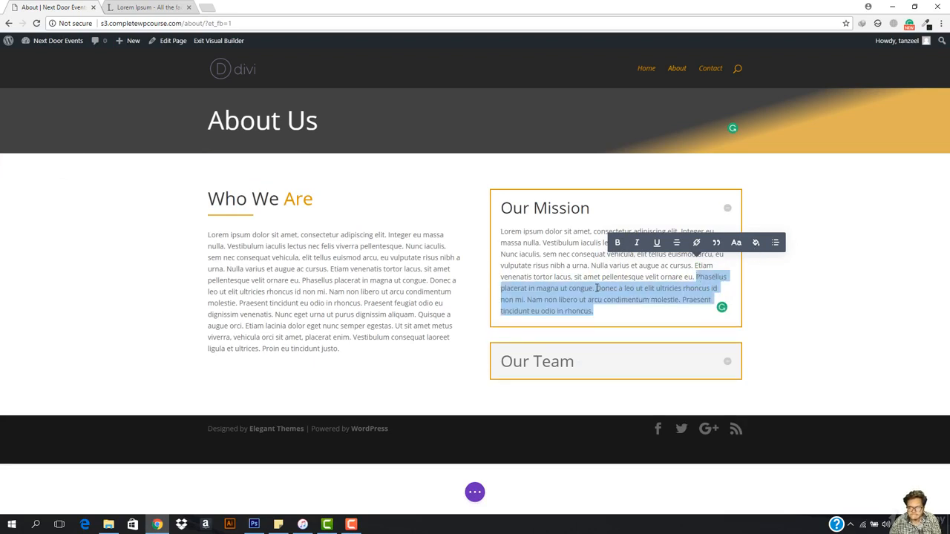
- Shorten the "Our Mission" paragraph further by deleting everything after "placerat in magna ut congue."
left_click_drag(596, 288, 619, 314)
left_click(597, 290)
key("BackSpace")
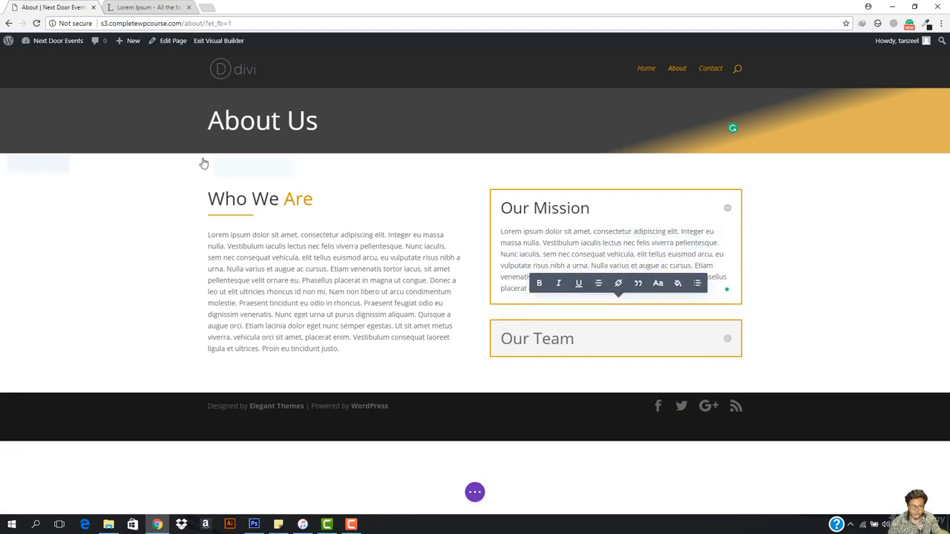
- Undo the last deletion in the "Our Mission" paragraph and remove only its final sentence, "Praesent tincidunt eu odio in rhoncus."
key("ctrl+z")
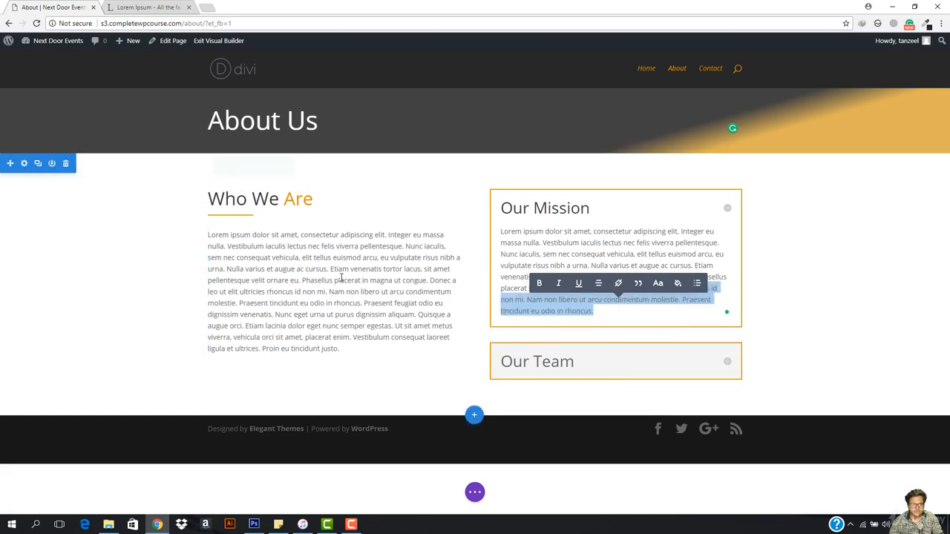
left_click(670, 303)
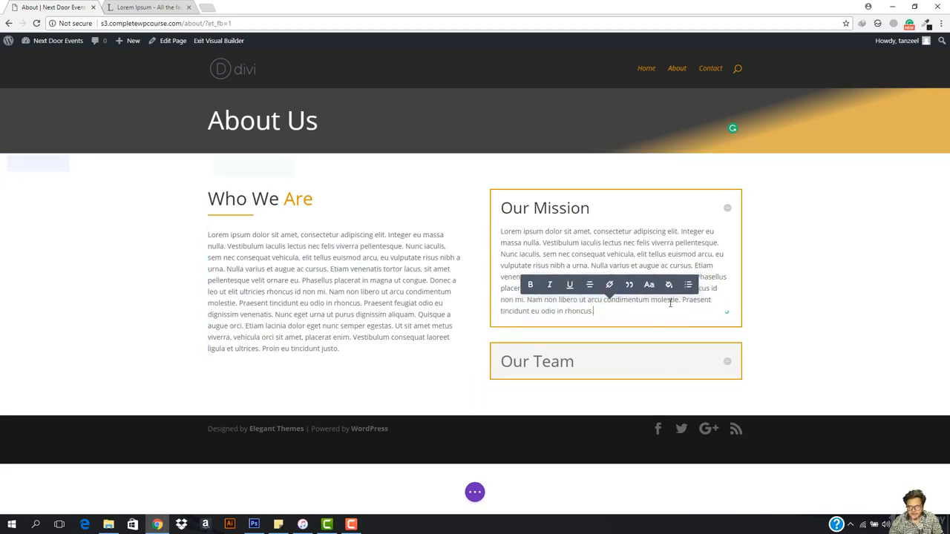
left_click_drag(683, 302, 689, 314)
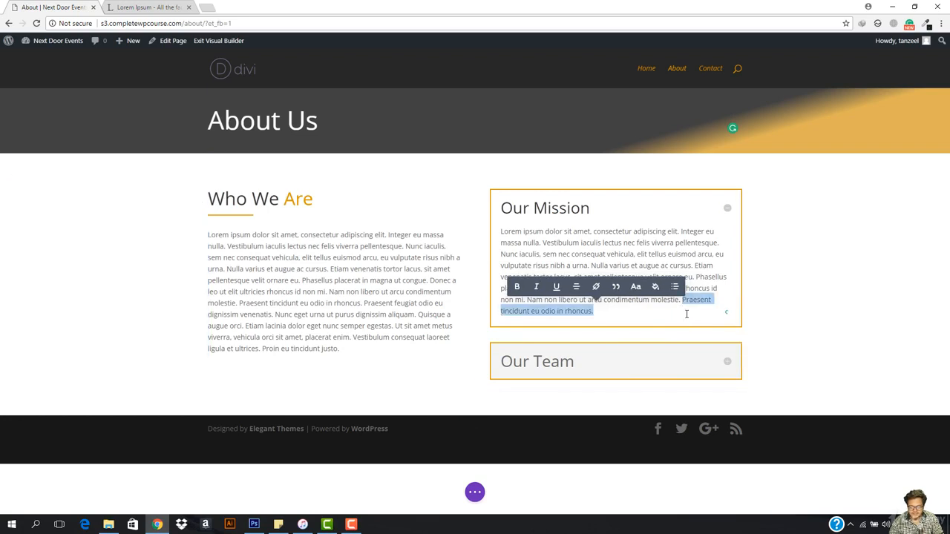
key("BackSpace")
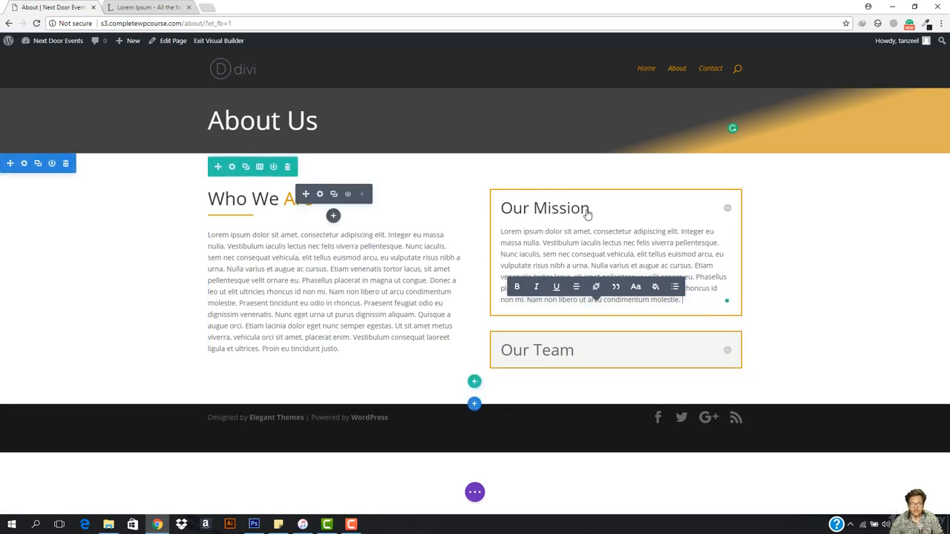
- Collapse the "Our Mission" toggle, and check the "Our Team" toggle by expanding and collapsing it
left_click(727, 211)
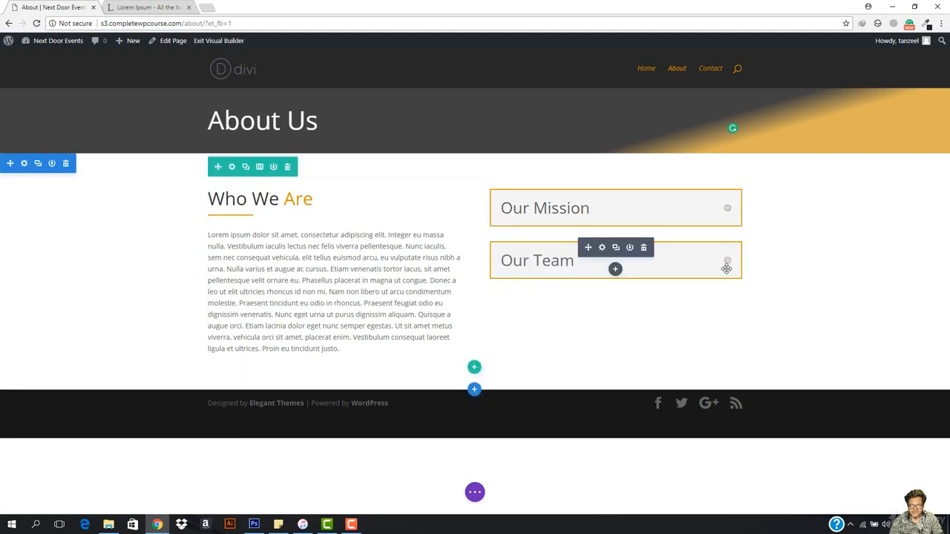
left_click(729, 264)
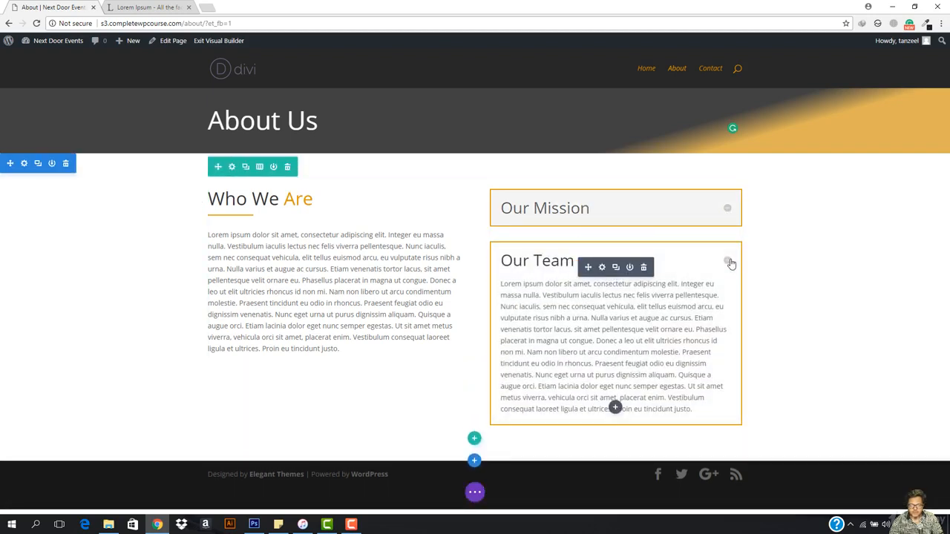
left_click(730, 264)
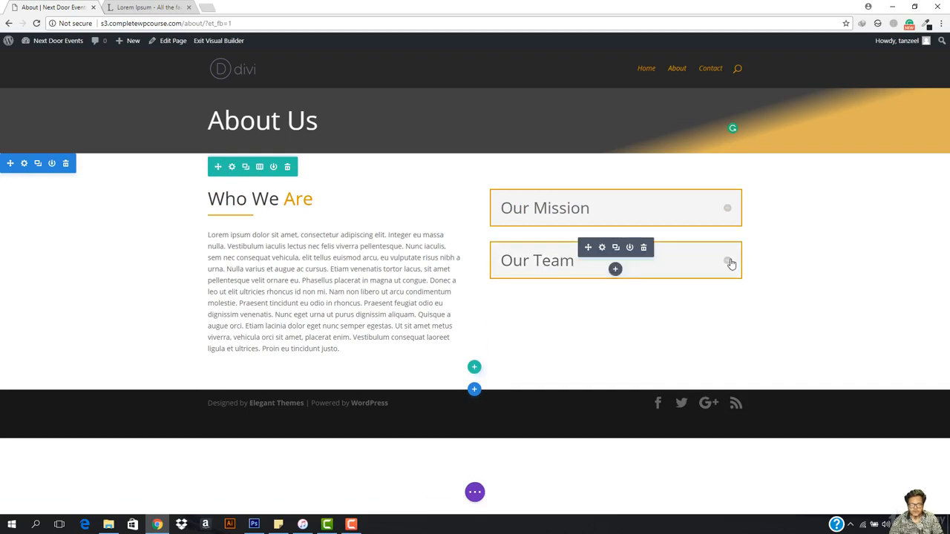